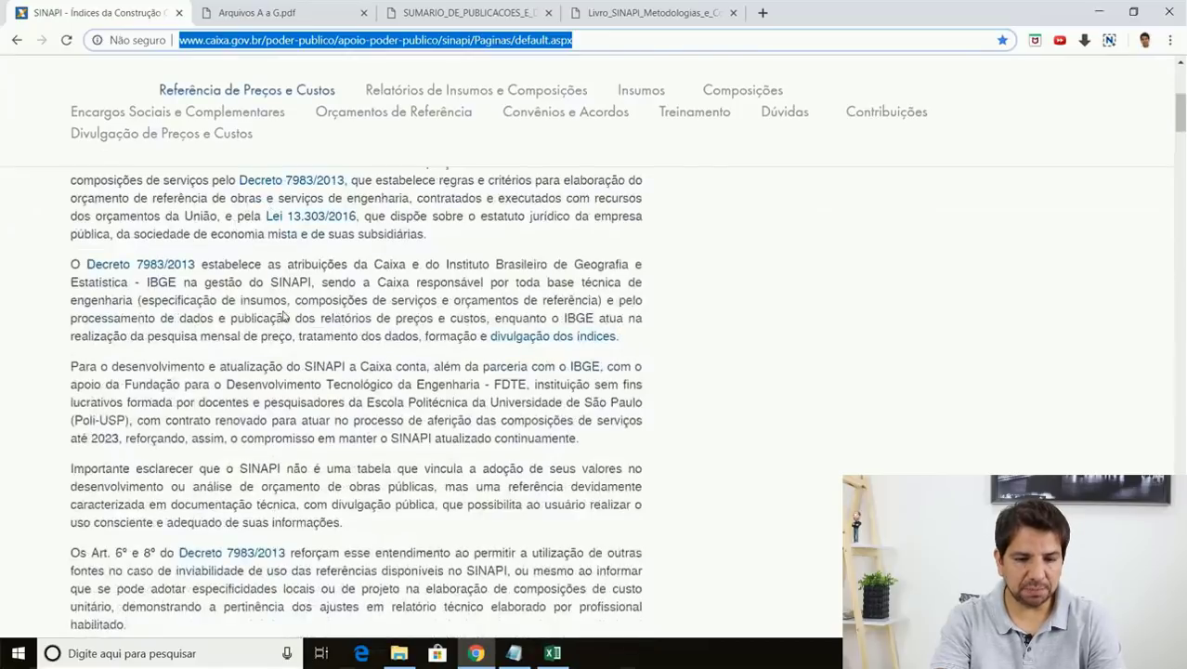
Read the Referência de Preços e Custos section of the SINAPI page and continue to Relatórios de Insumos e Composições.
scroll(272, 302, "up", 3)
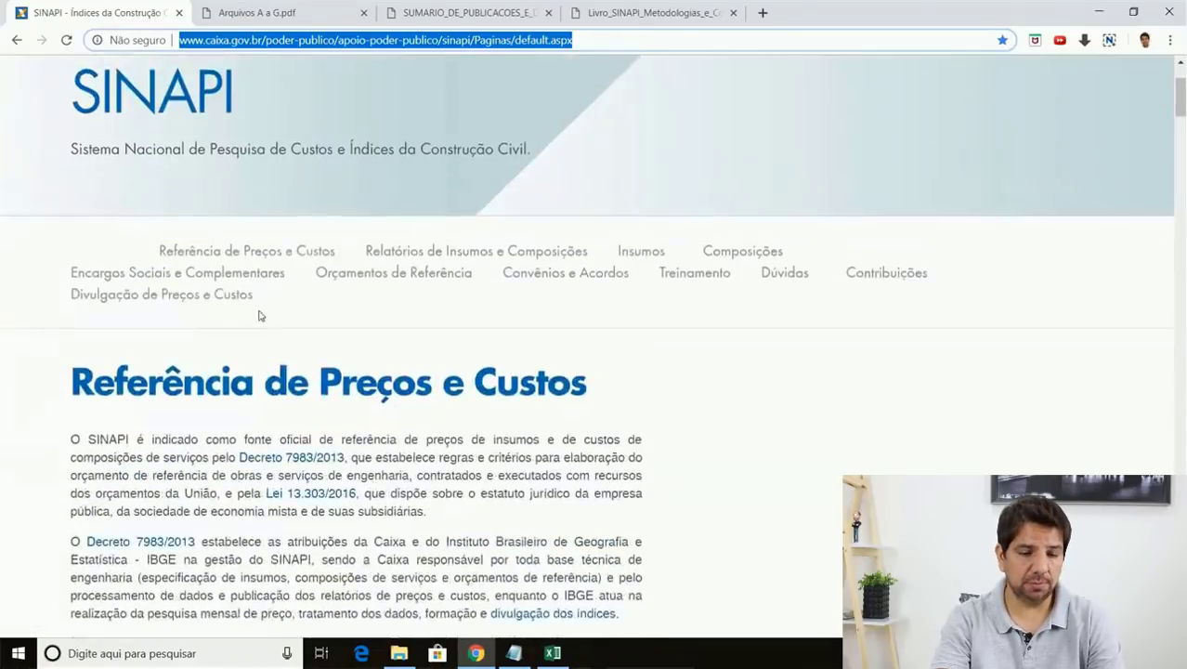
scroll(260, 295, "down", 3)
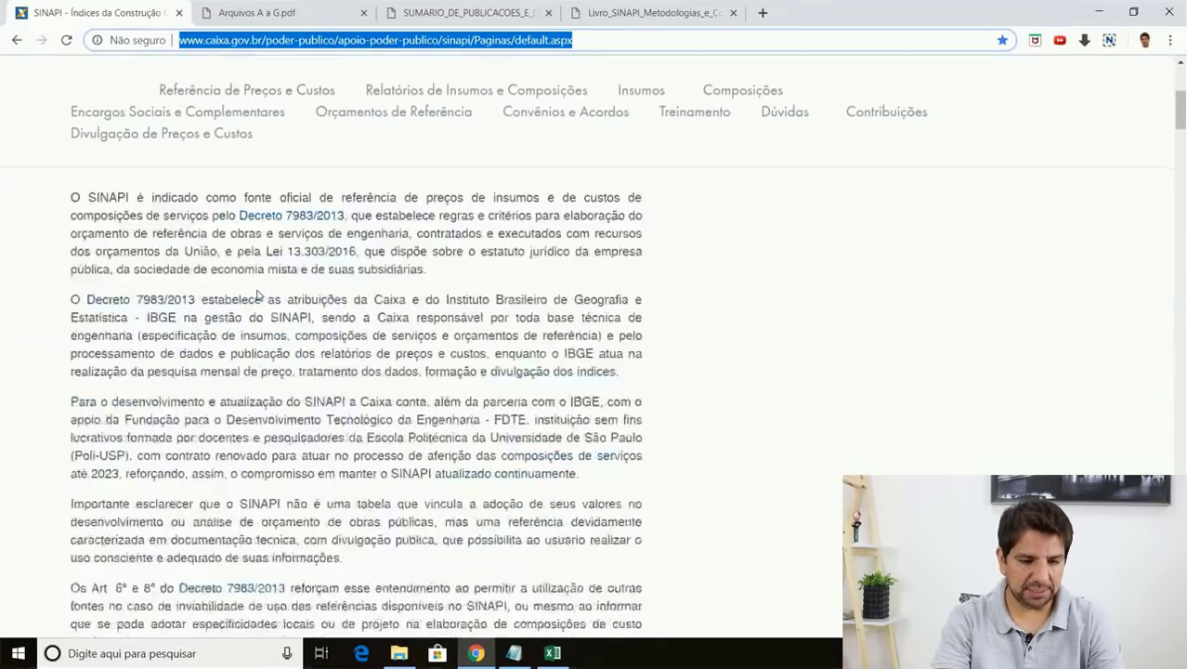
scroll(258, 305, "up", 2)
scroll(256, 305, "up", 1)
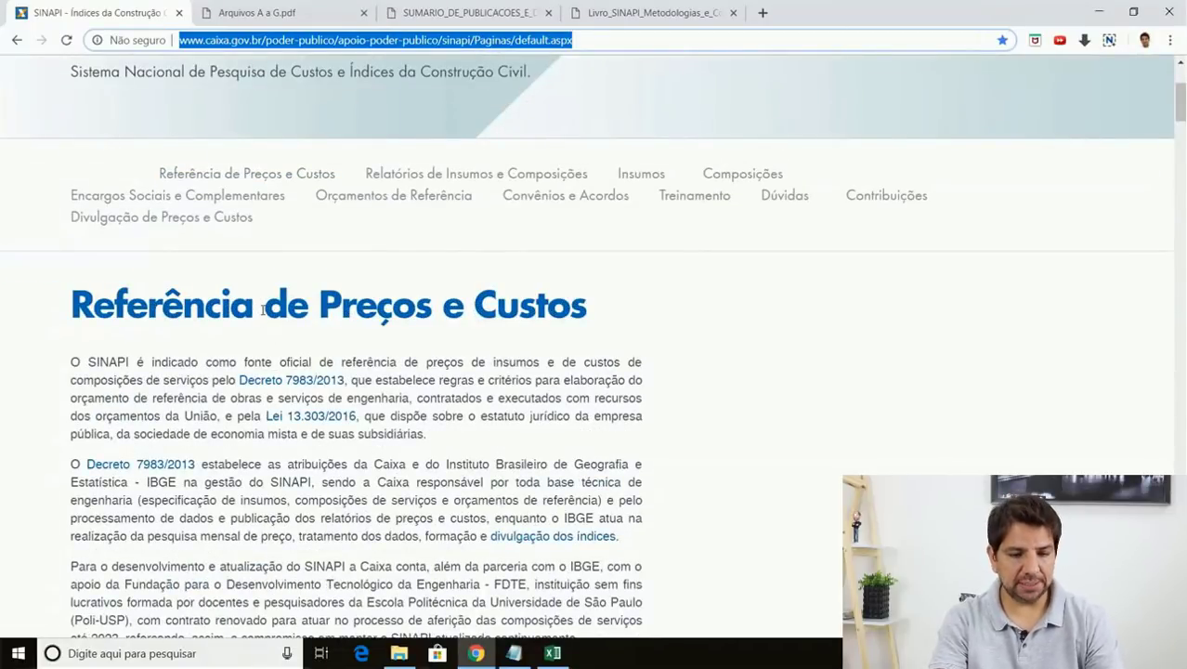
scroll(263, 311, "down", 2)
scroll(263, 311, "down", 2)
scroll(256, 335, "up", 3)
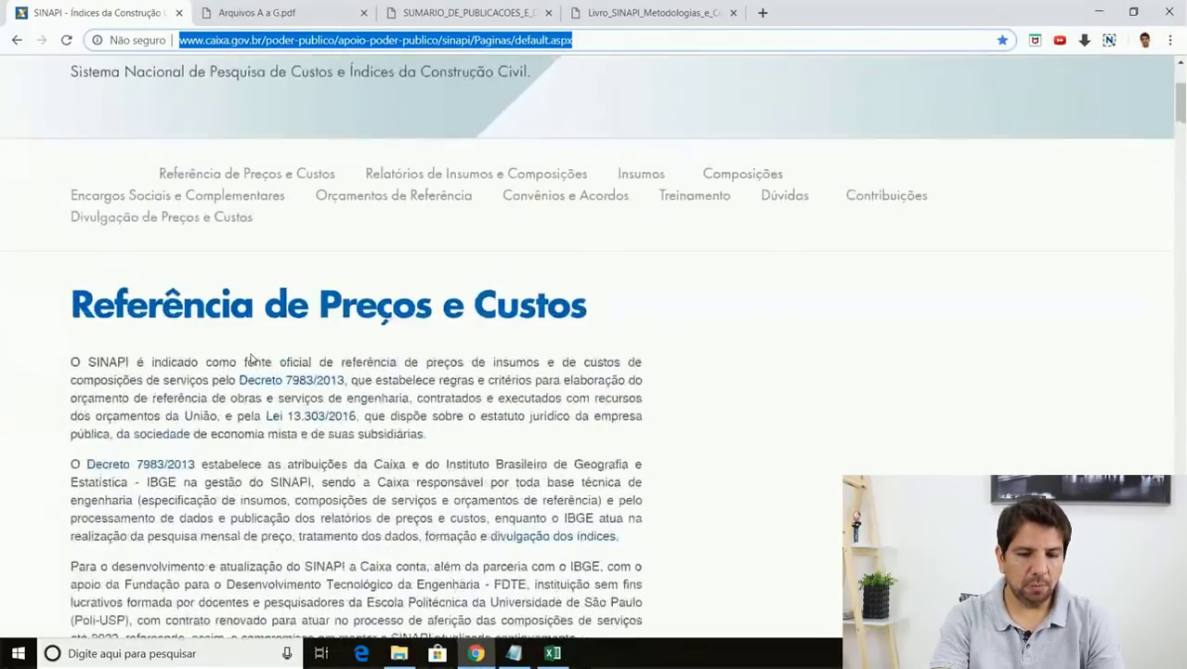
scroll(251, 359, "down", 5)
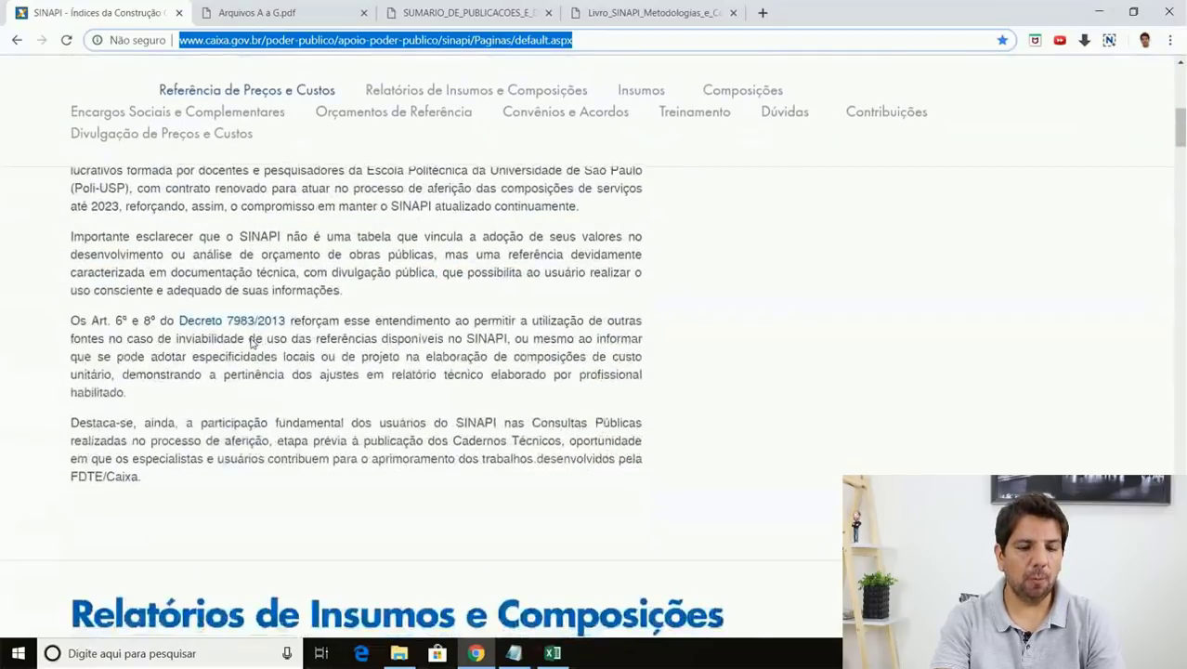
scroll(253, 341, "down", 4)
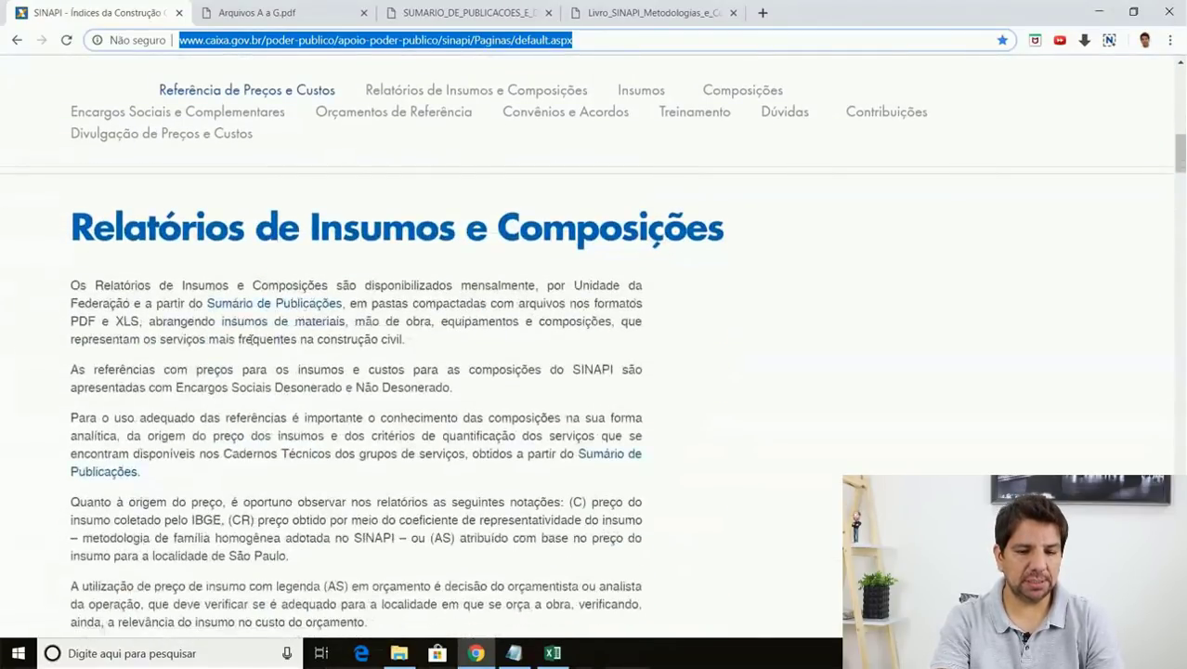
scroll(348, 291, "up", 6)
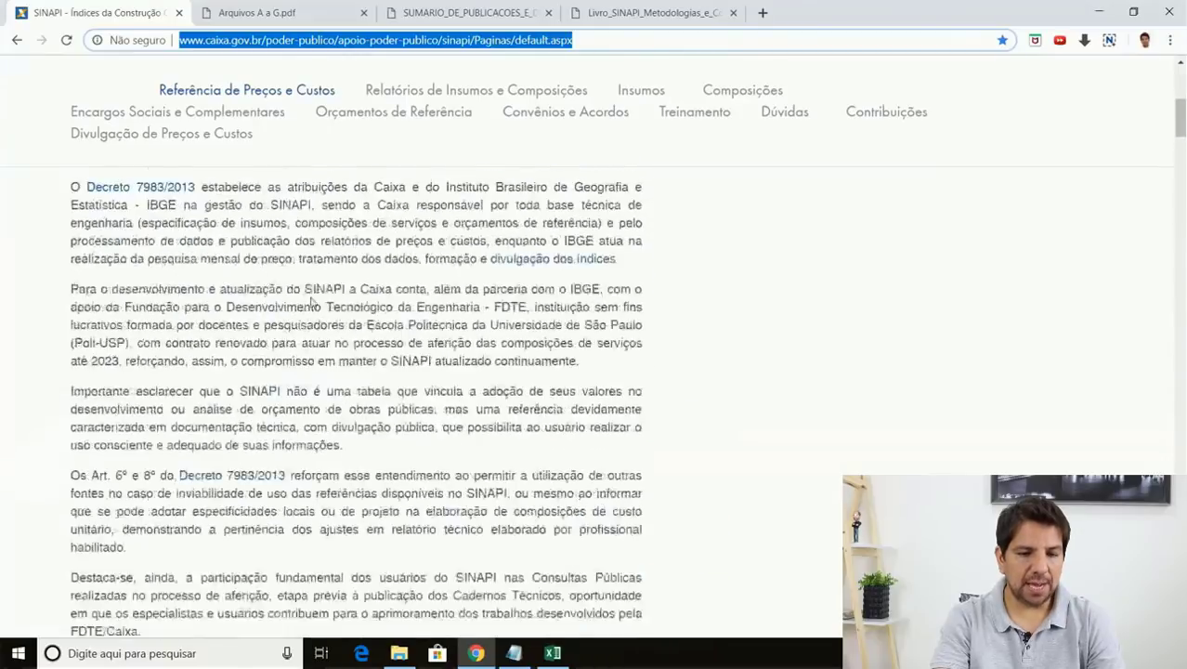
scroll(249, 271, "down", 1)
scroll(249, 273, "down", 1)
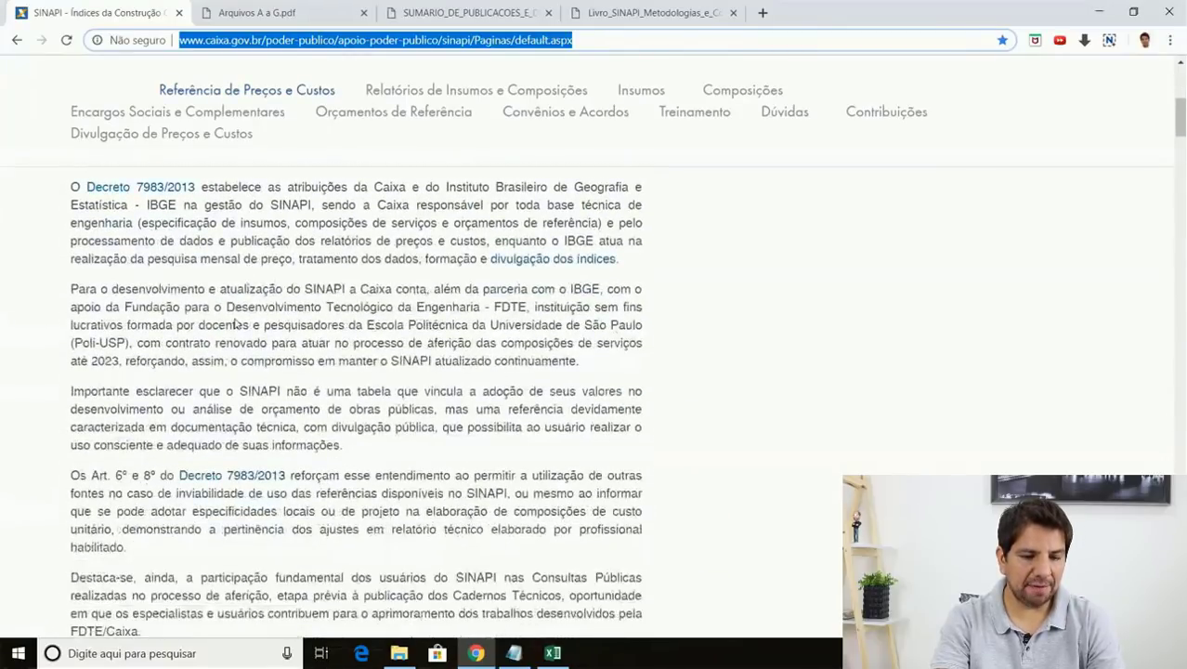
scroll(232, 323, "down", 2)
scroll(233, 332, "up", 2)
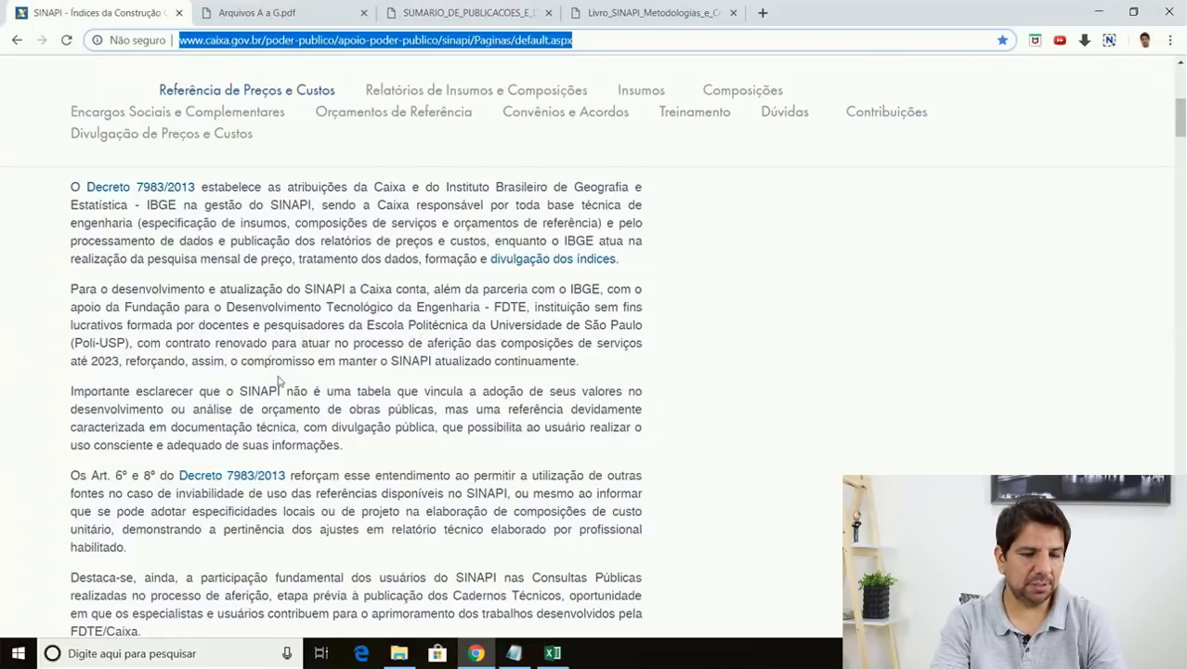
scroll(269, 360, "down", 1)
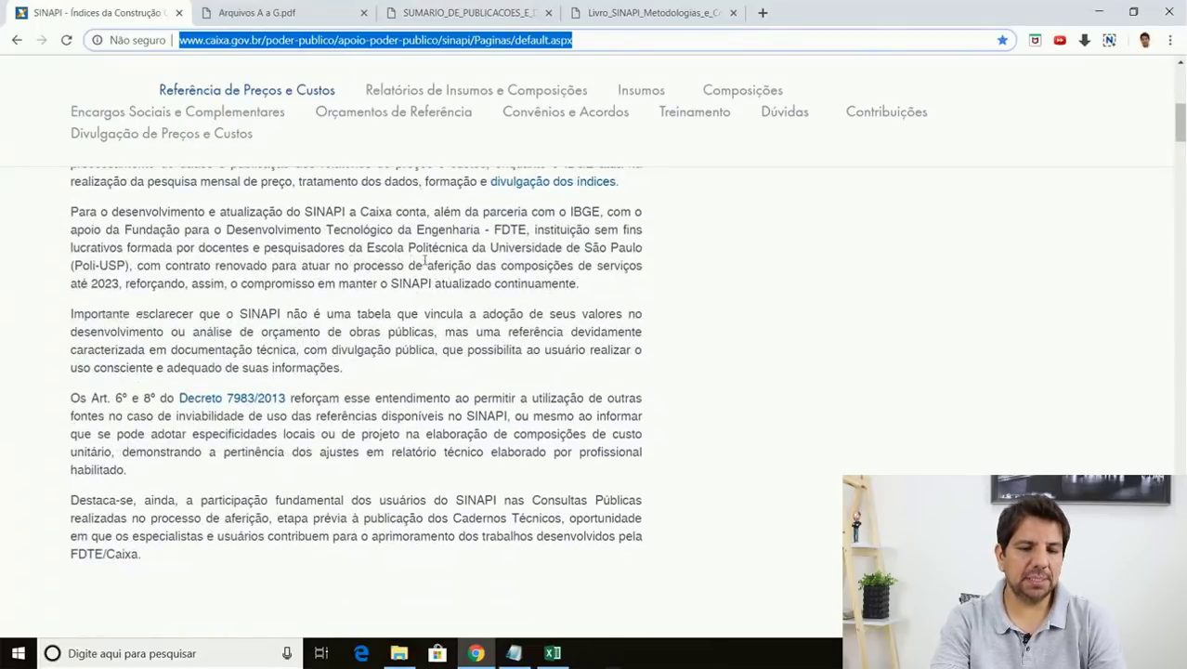
scroll(406, 282, "down", 1)
scroll(372, 288, "down", 3)
scroll(338, 289, "up", 3)
scroll(297, 294, "down", 1)
scroll(232, 299, "up", 1)
scroll(323, 321, "up", 5)
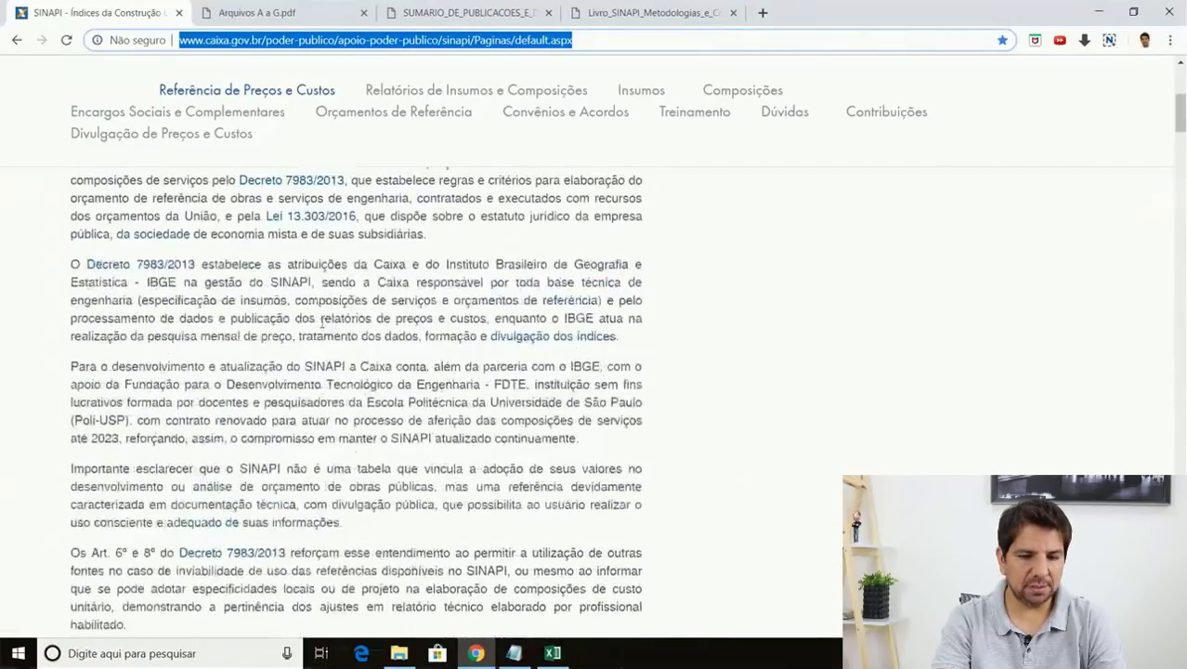
scroll(290, 315, "down", 4)
scroll(291, 314, "down", 6)
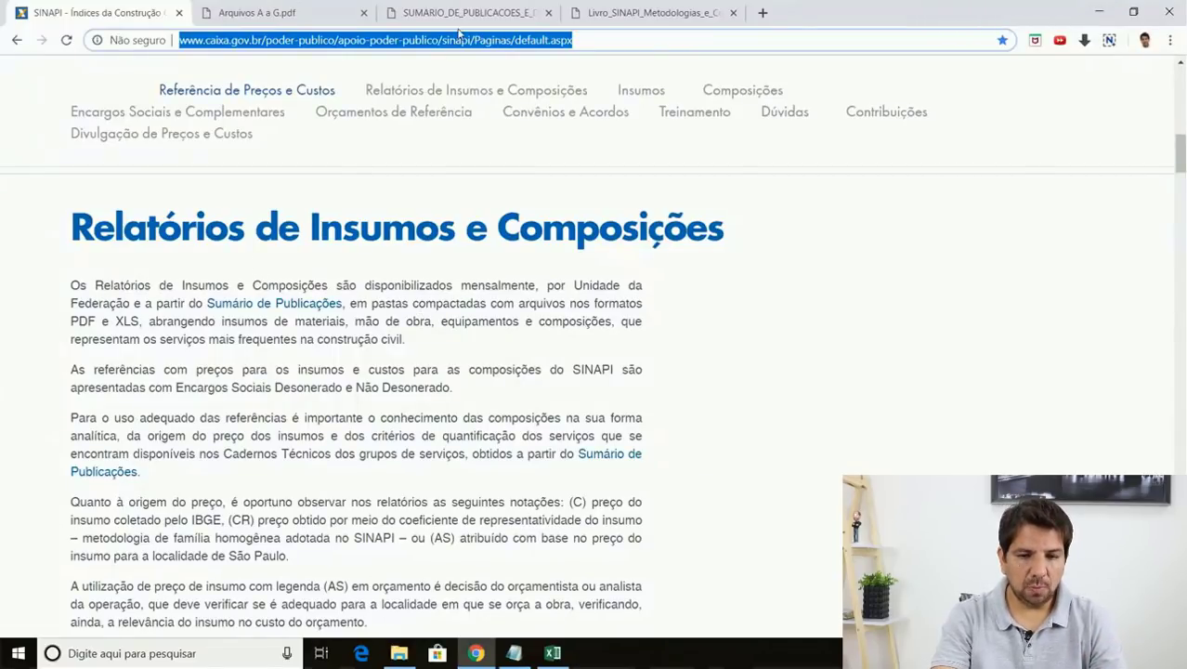
Switch to the SINAPI Sumário de Publicações PDF and enlarge it to view the state reports and the Cadernos Técnicos column.
left_click(462, 22)
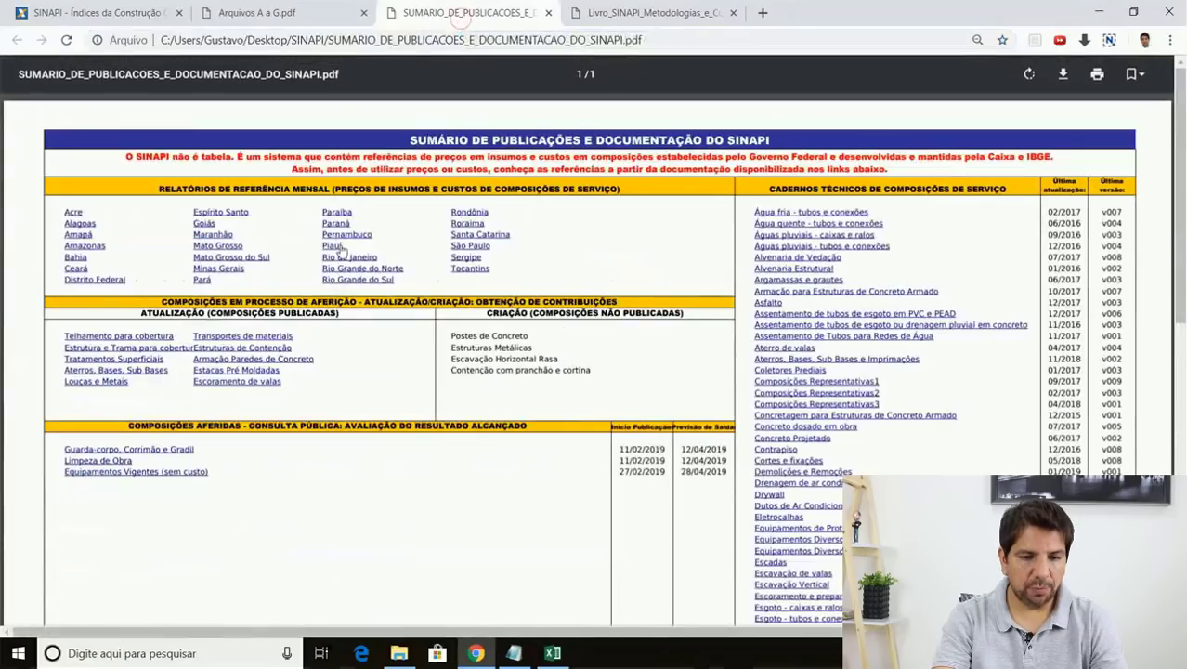
key("ctrl+plus")
key("ctrl+plus")
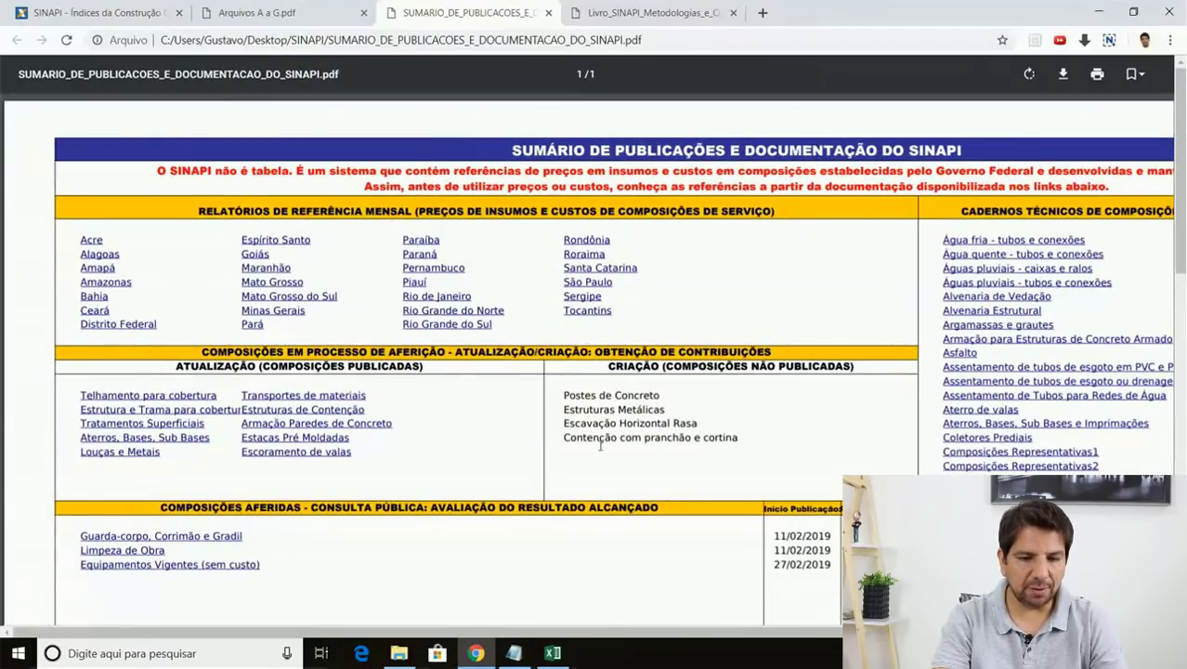
scroll(315, 617, "right", 3)
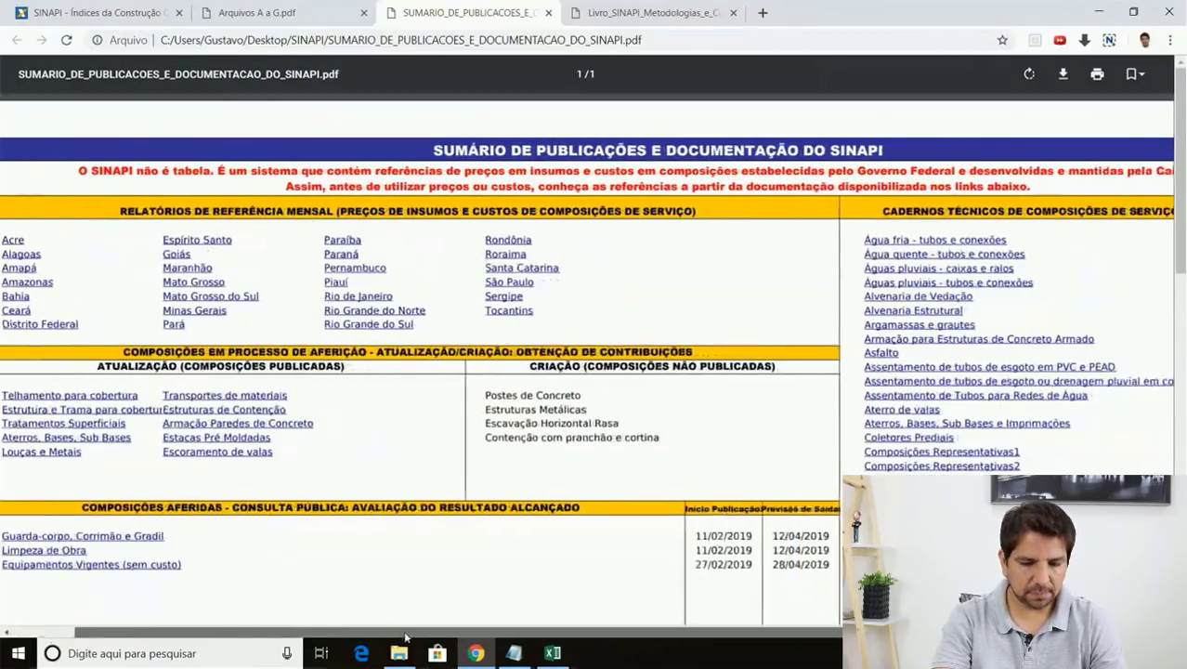
scroll(345, 616, "left", 3)
scroll(345, 616, "right", 8)
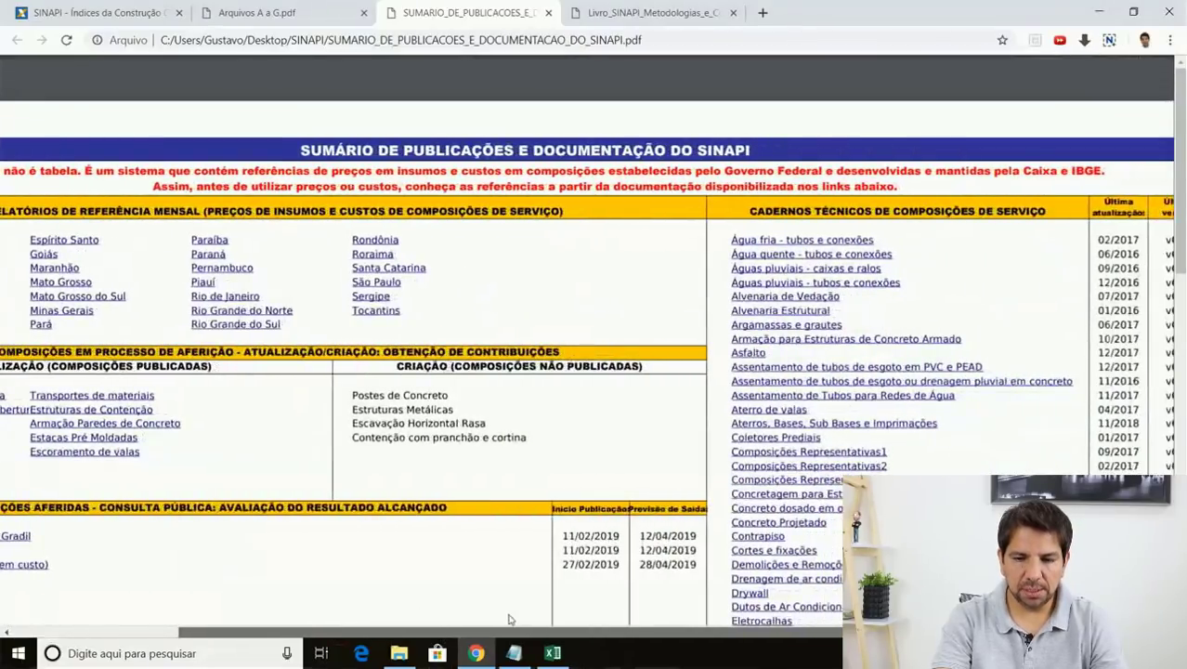
Find the Fundações Rasas (Blocos, Sapatas, Vigas Baldrame) entry among the Cadernos Técnicos de Composições de Serviço and open its PDF.
scroll(833, 227, "down", 3)
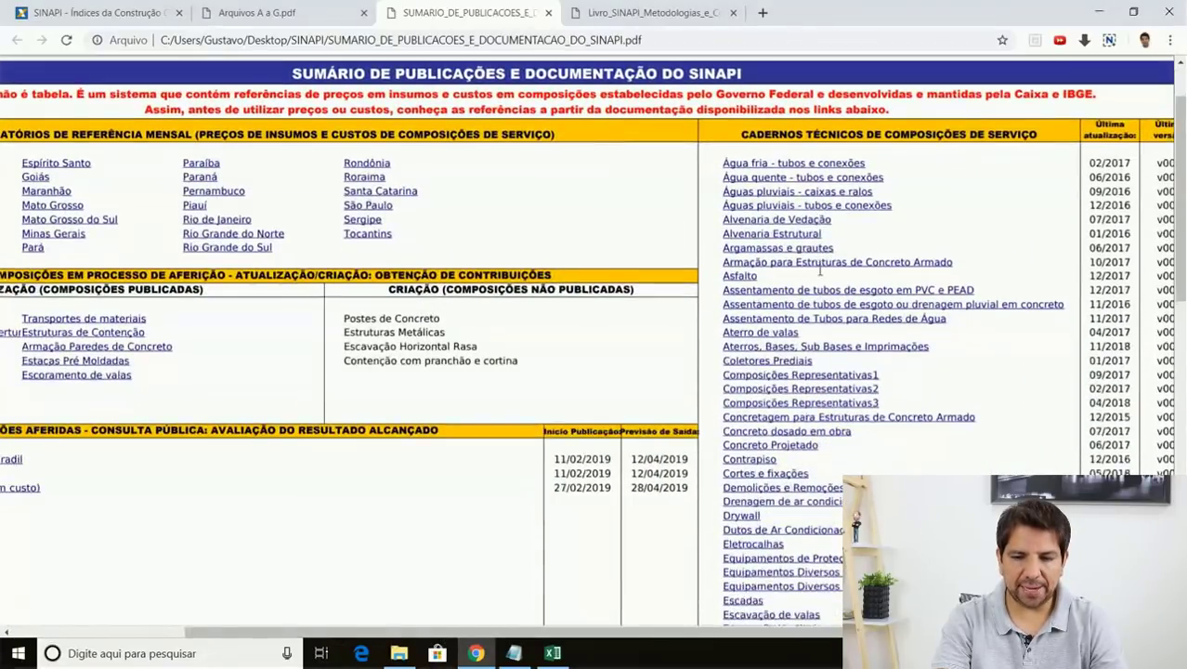
scroll(818, 354, "down", 3)
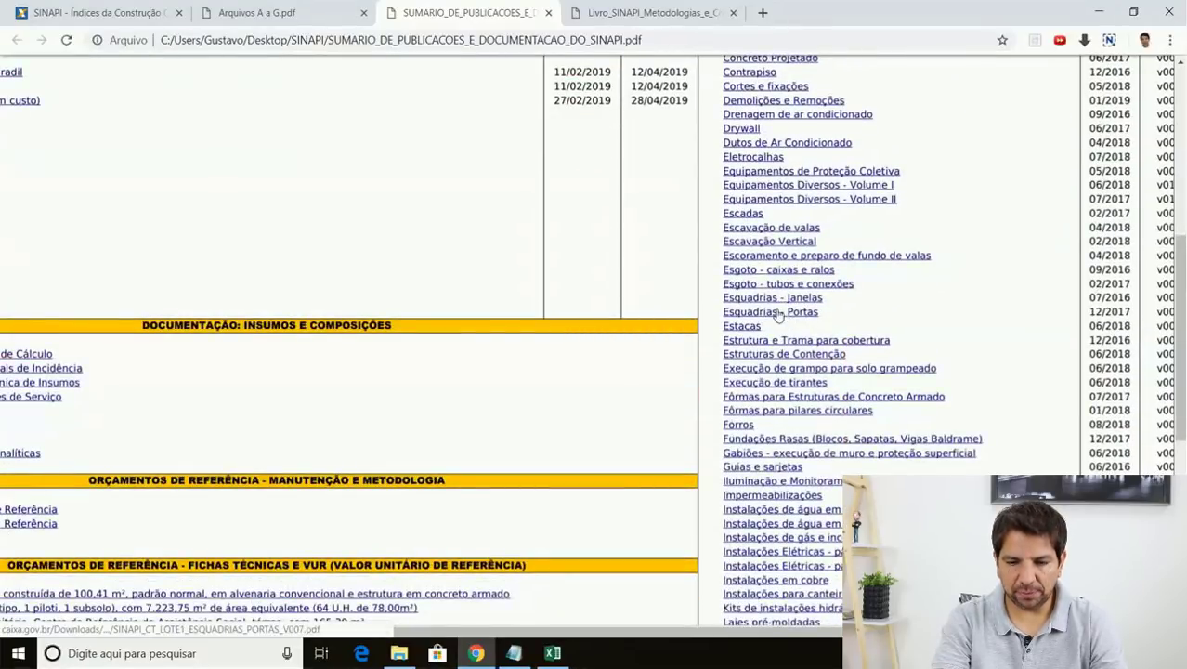
scroll(785, 346, "down", 1)
scroll(786, 347, "down", 2)
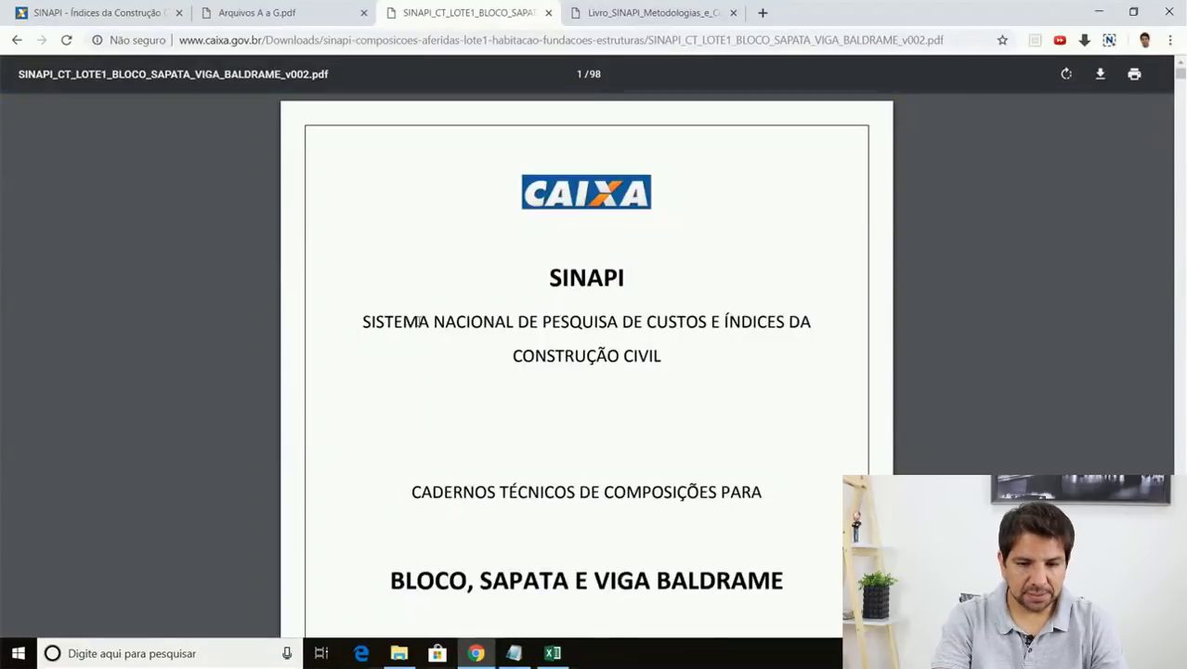
Highlight the title Bloco, Sapata e Viga Baldrame on the cover and view the group's list of subgroups on page 2.
scroll(492, 269, "down", 1)
scroll(494, 256, "down", 4)
left_click_drag(389, 183, 785, 193)
scroll(579, 267, "down", 4)
scroll(579, 268, "up", 2)
scroll(568, 269, "down", 5)
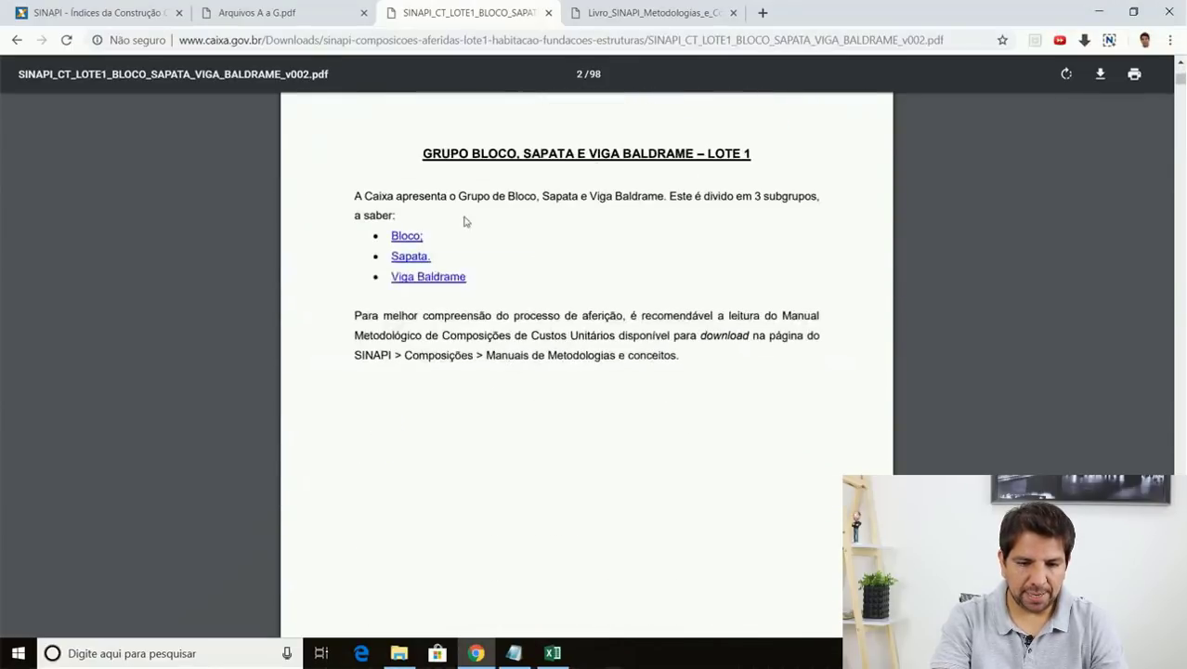
Read the Grupo Bloco, Sapata e Viga Baldrame – Lote 01 introduction and continue to the Normas e Legislação page.
scroll(479, 164, "down", 10)
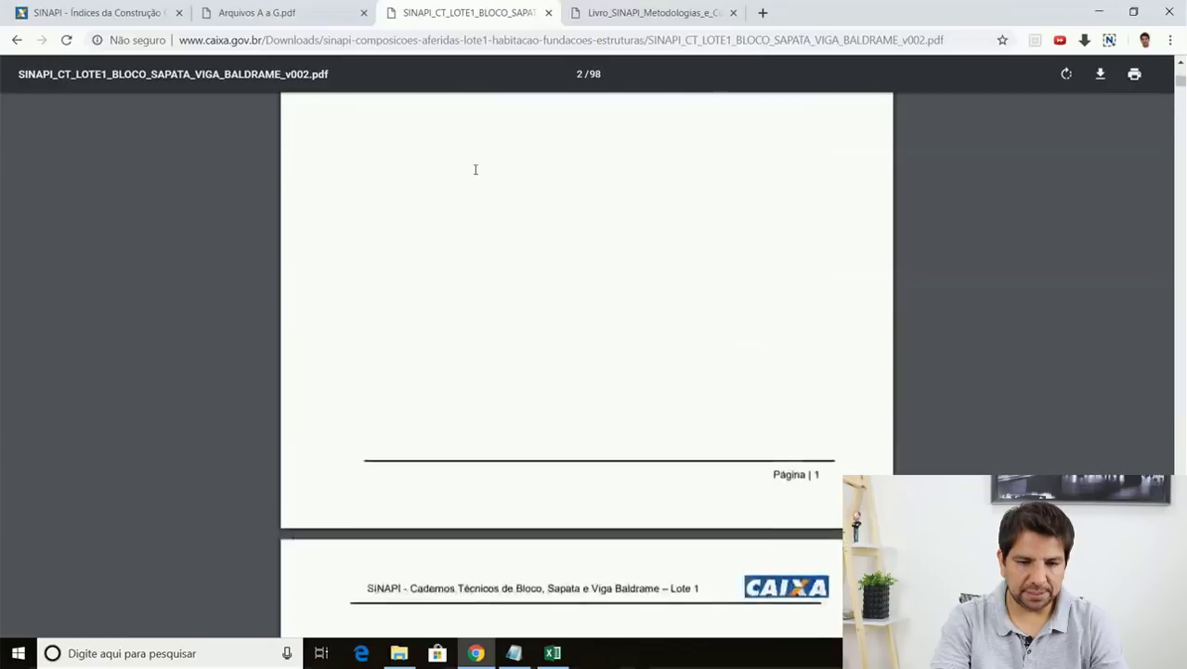
scroll(473, 174, "down", 10)
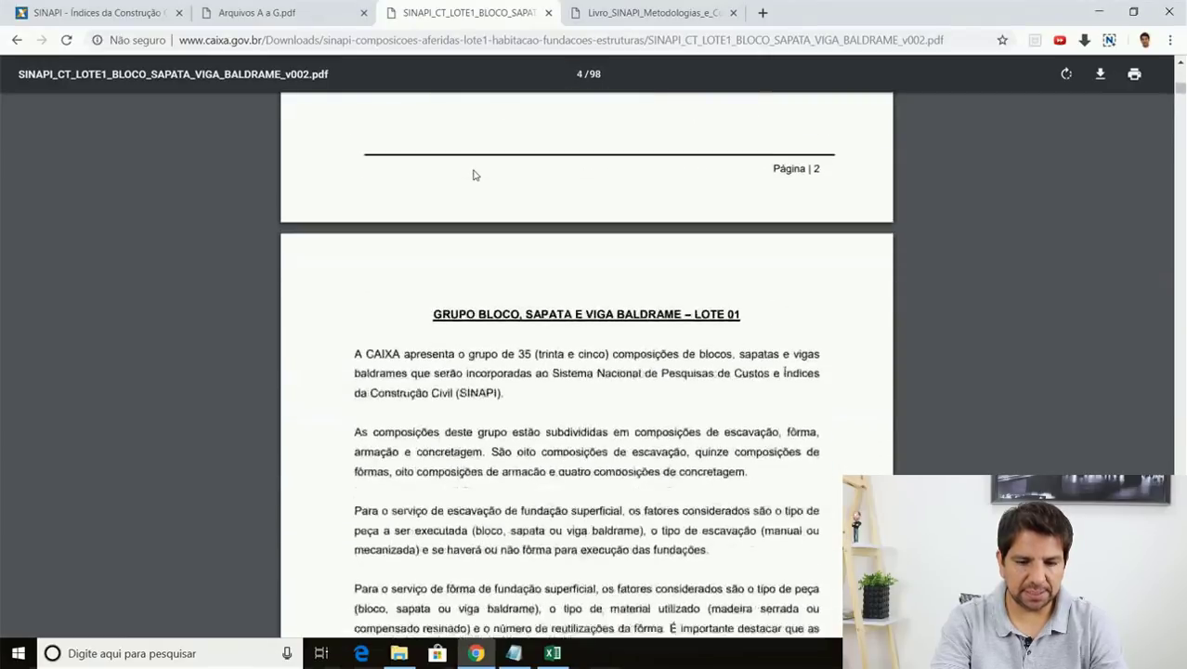
scroll(474, 175, "down", 3)
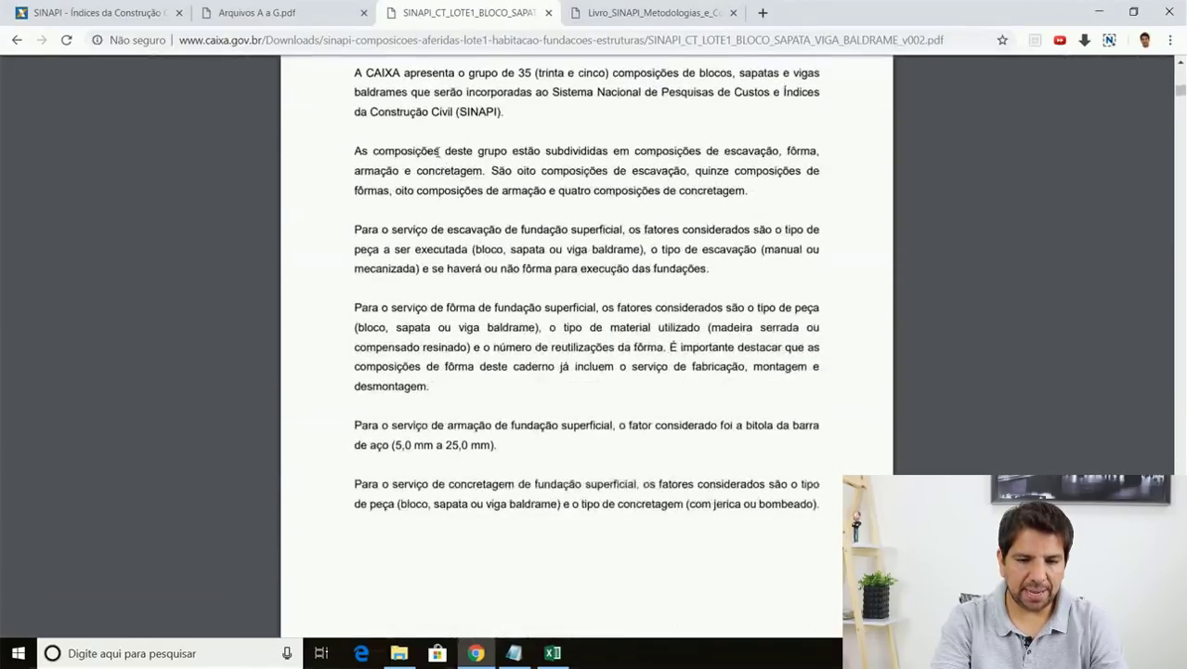
scroll(443, 163, "up", 1)
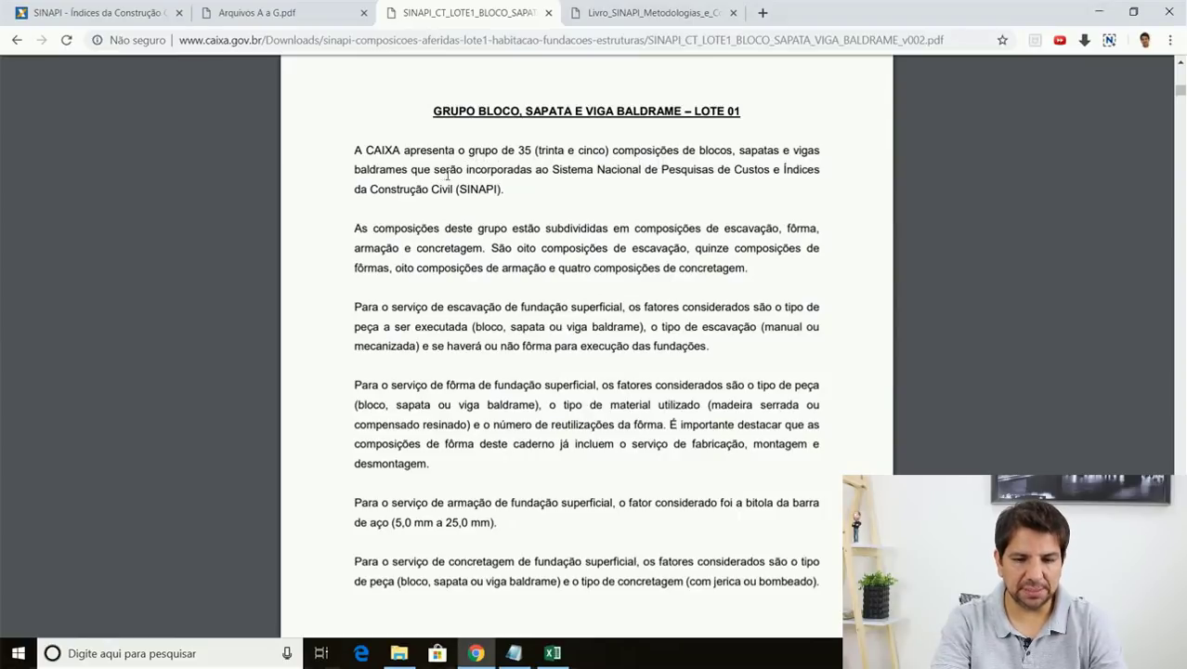
scroll(446, 175, "down", 1)
scroll(464, 175, "down", 5)
scroll(482, 177, "down", 8)
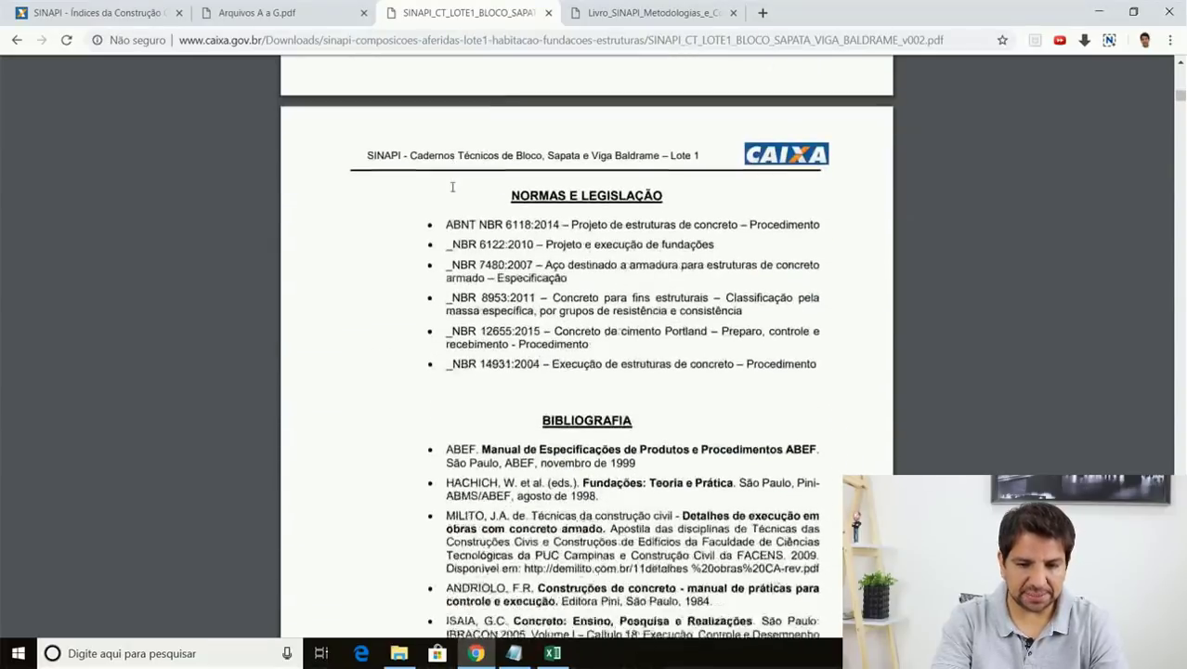
Examine the Composições Aferidas table listing the codes, descriptions and page numbers of the compositions.
scroll(563, 191, "down", 7)
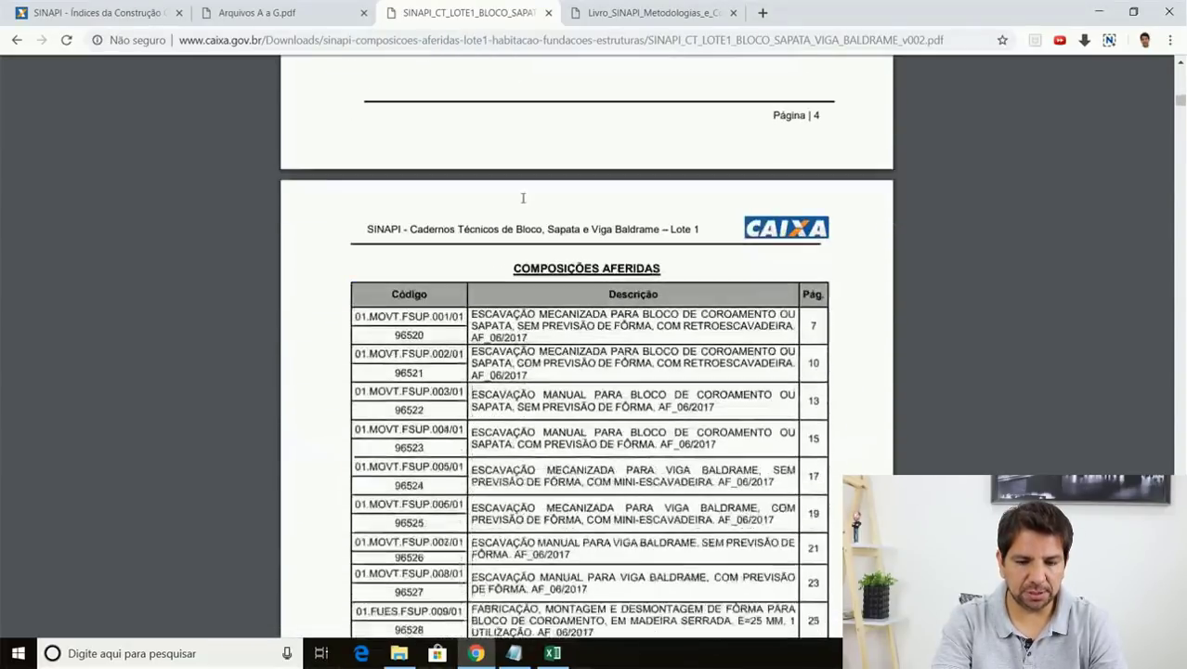
scroll(467, 232, "down", 7)
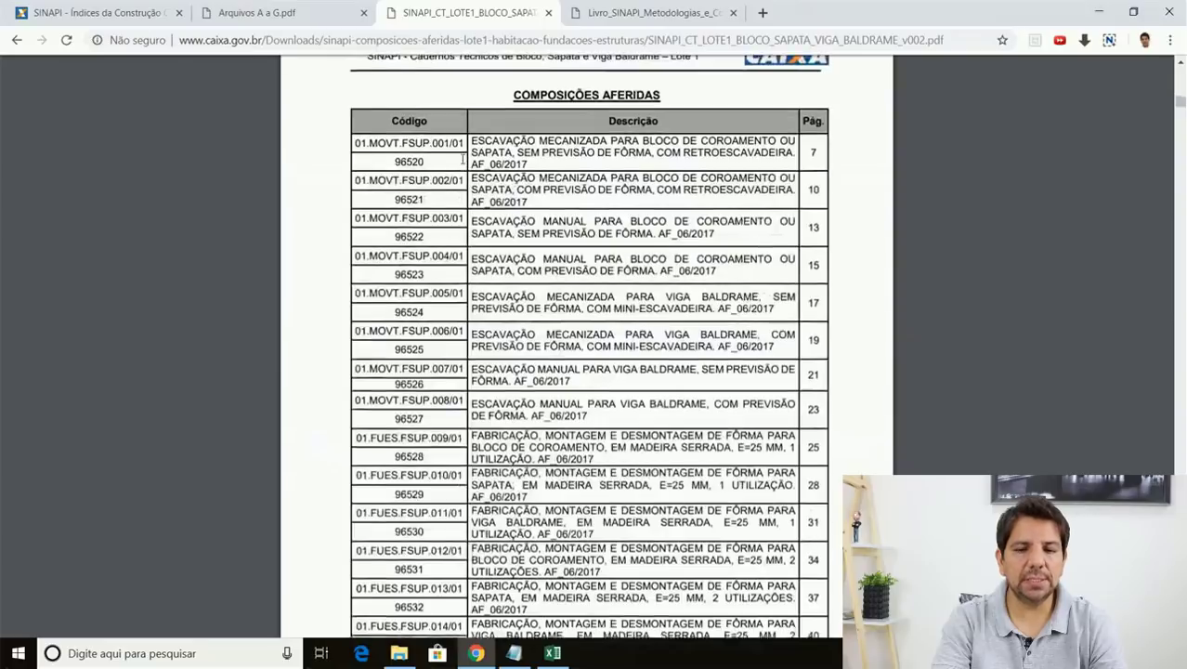
scroll(463, 164, "down", 18)
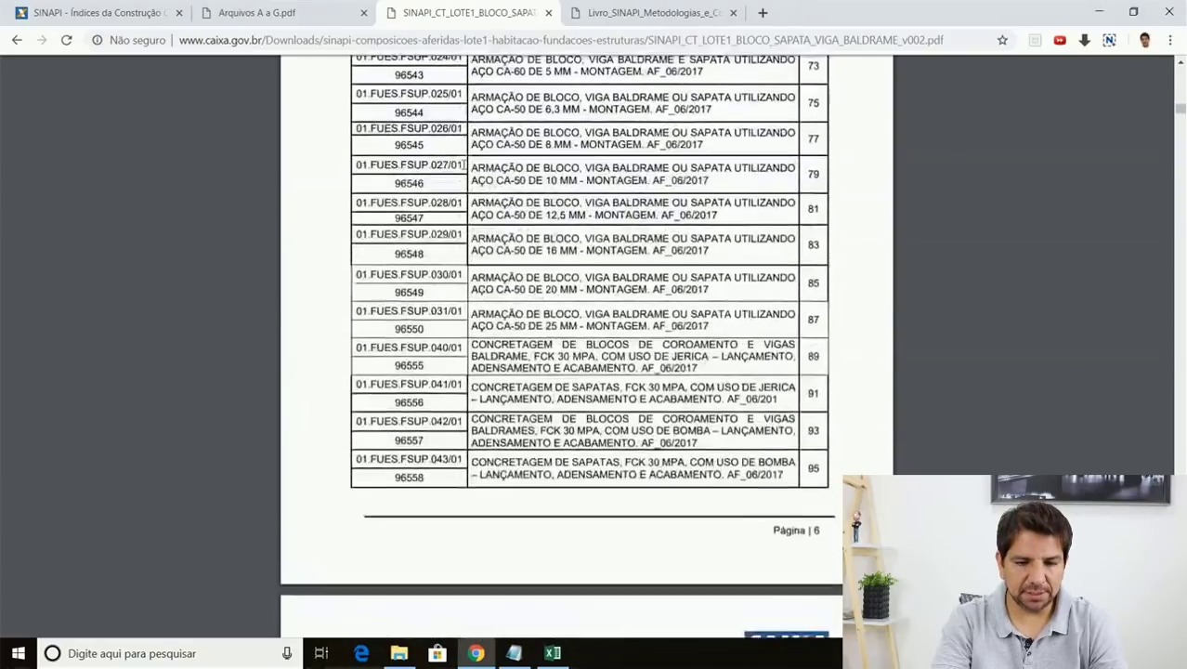
In the service notebook for composition 96520, highlight the description, the composition items and the Pedreiro coefficient.
scroll(464, 164, "down", 3)
scroll(501, 196, "up", 4)
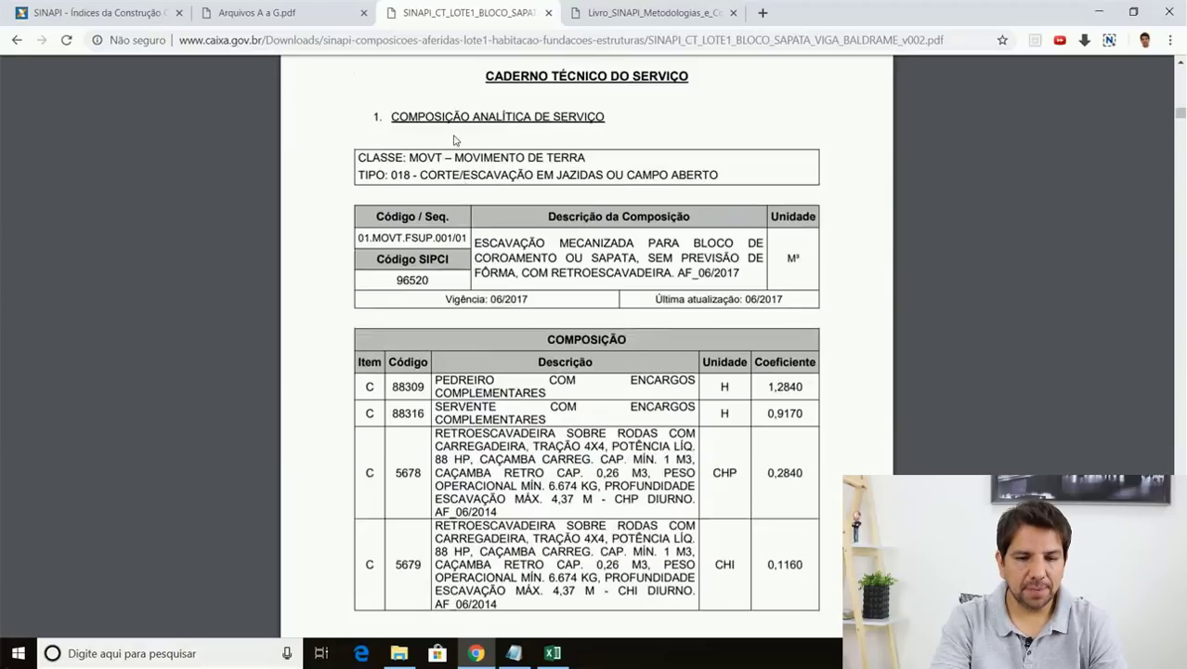
left_click_drag(506, 160, 571, 184)
left_click(536, 188)
scroll(543, 187, "down", 1)
left_click_drag(481, 164, 739, 197)
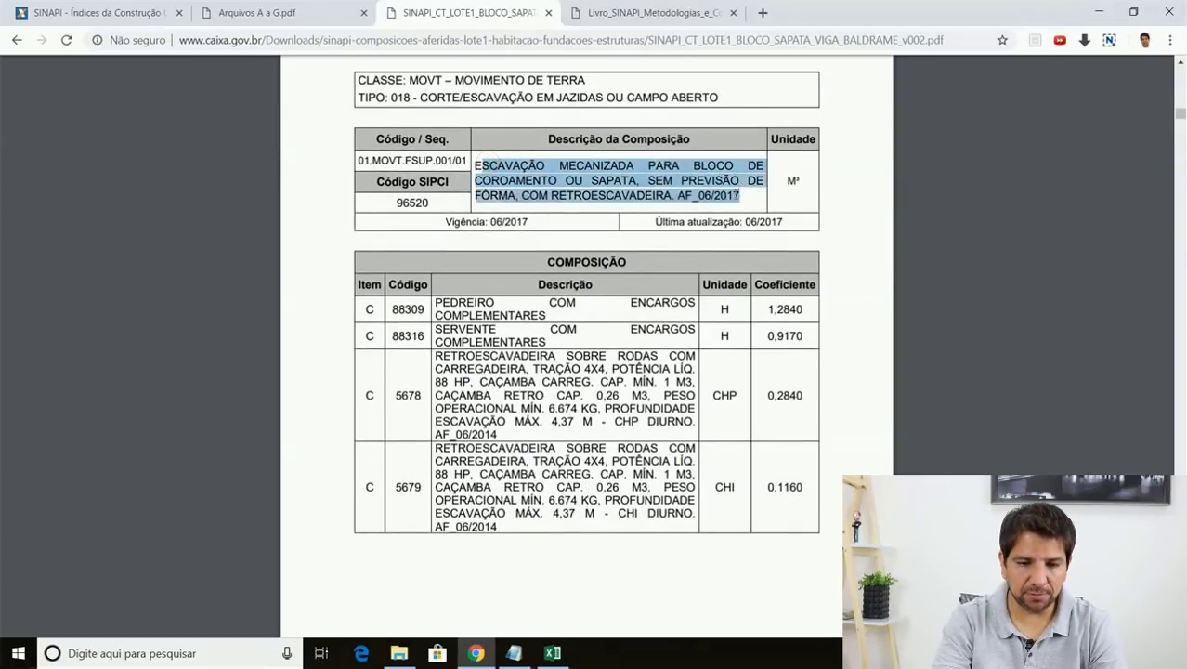
left_click_drag(449, 303, 706, 451)
left_click(709, 447)
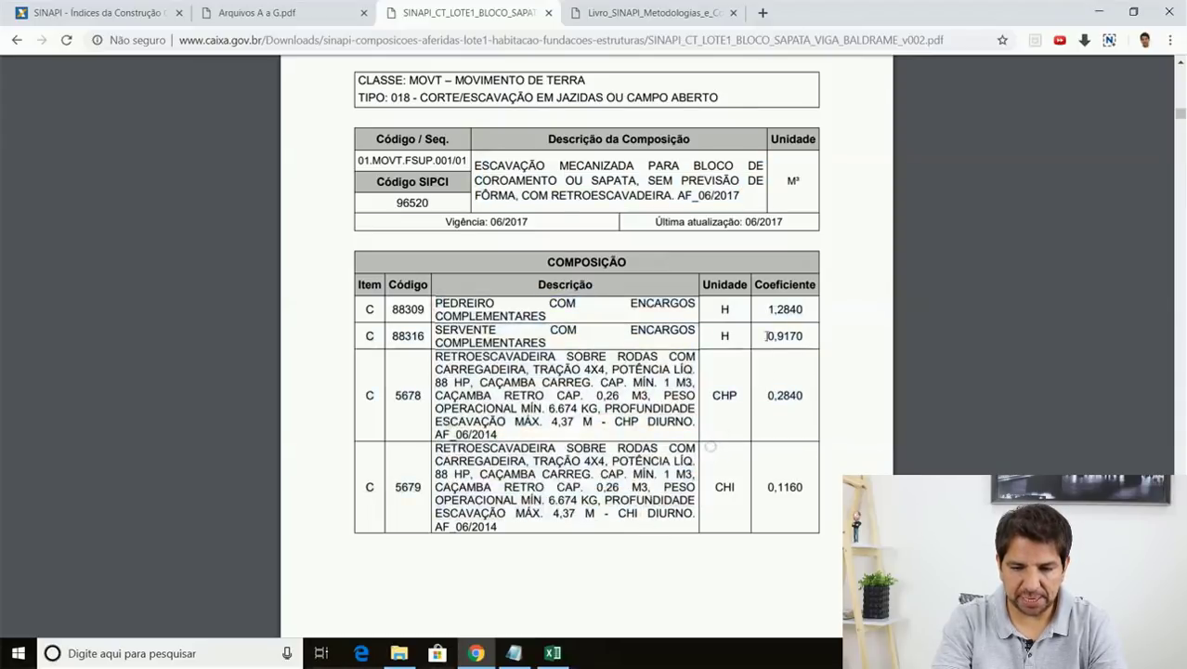
left_click_drag(767, 308, 803, 309)
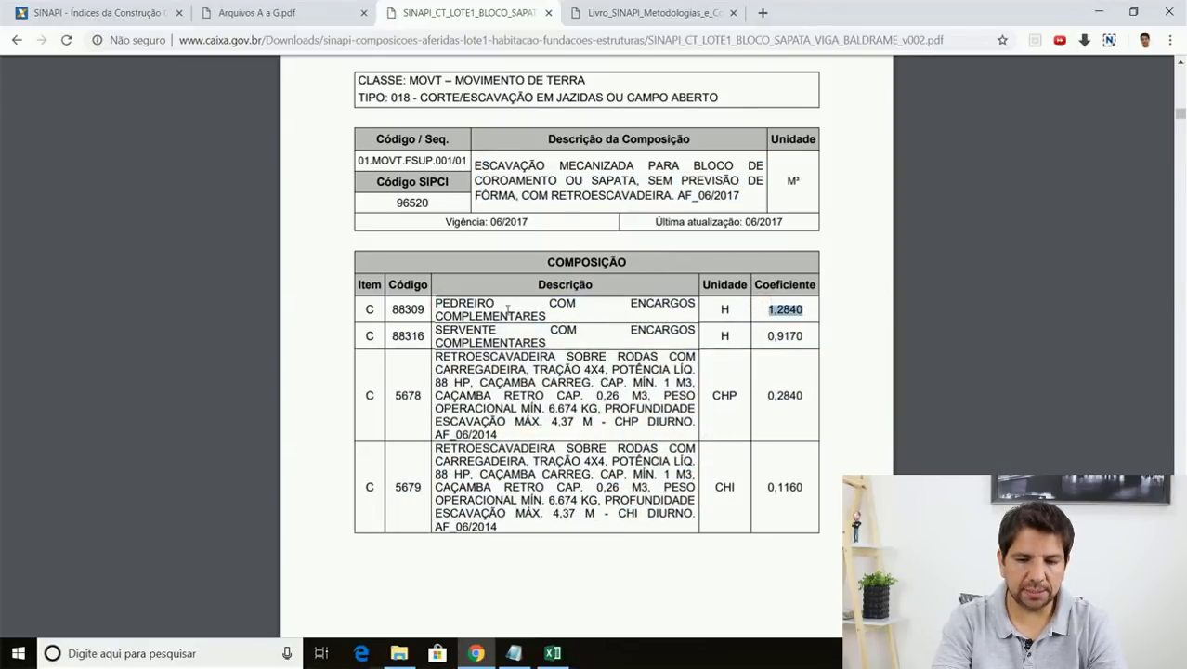
Examine the excavation decision diagram and the equipment and quantification criteria of composition 96520, and return to its composition table.
scroll(599, 338, "down", 7)
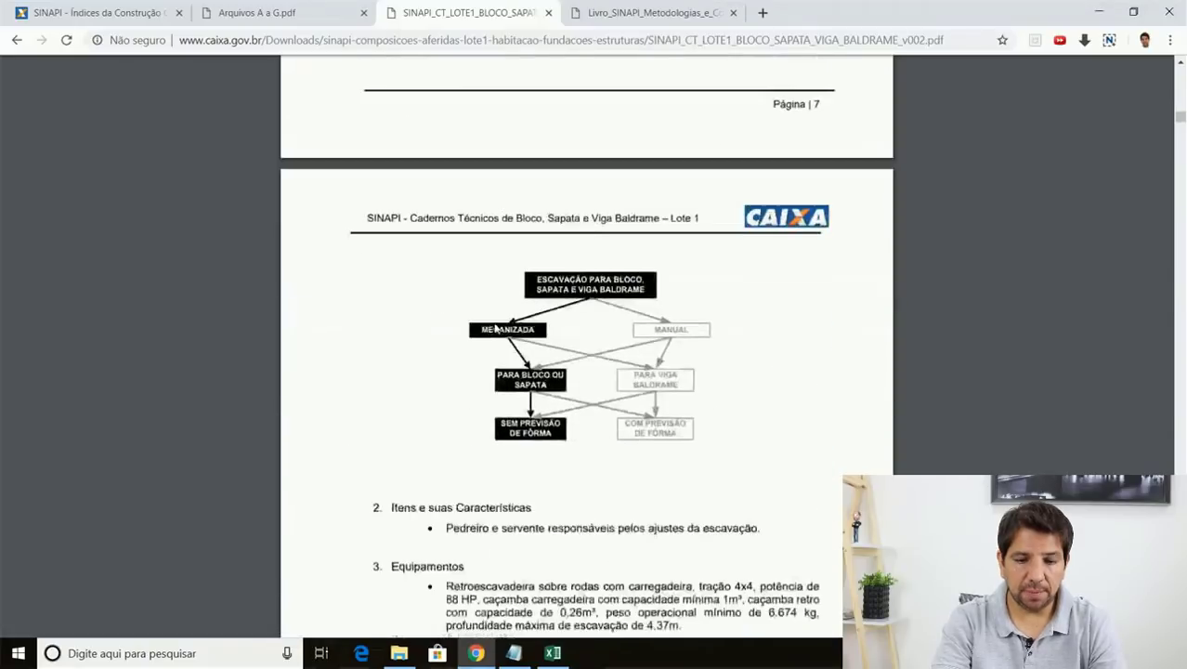
scroll(406, 283, "down", 1)
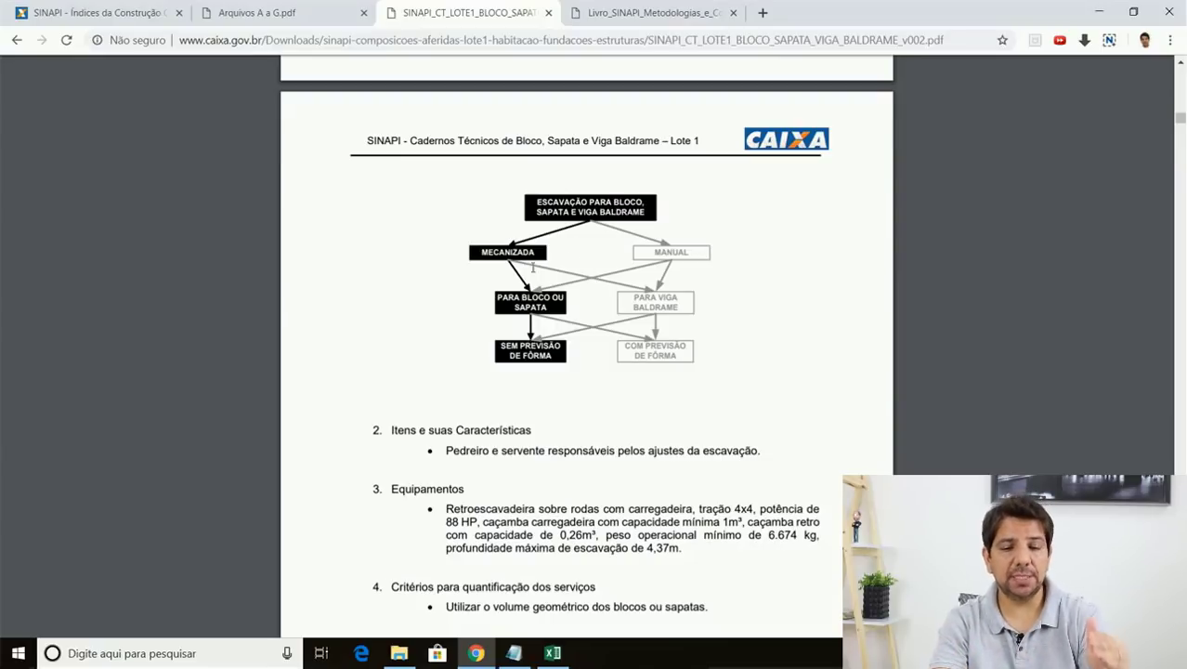
scroll(493, 302, "up", 8)
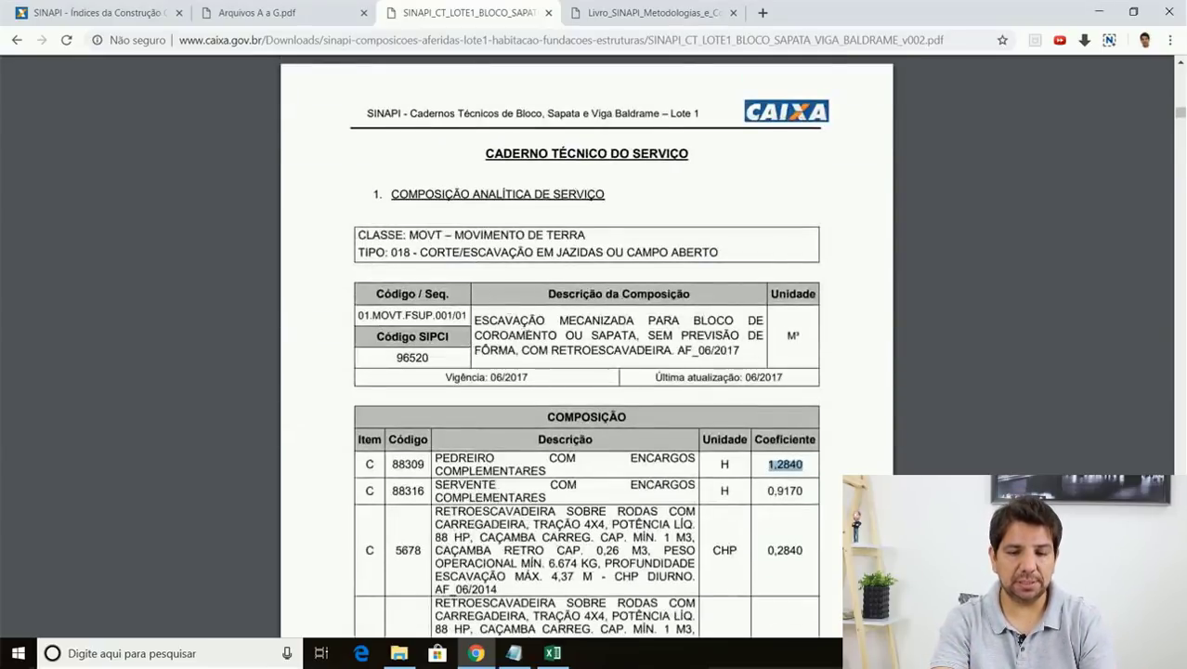
Highlight "ESCAVAÇÃO MECANIZADA" in composition 96520's description and compare its composition table with the excavation decision diagram on page 8.
left_click_drag(475, 320, 636, 324)
scroll(549, 305, "down", 5)
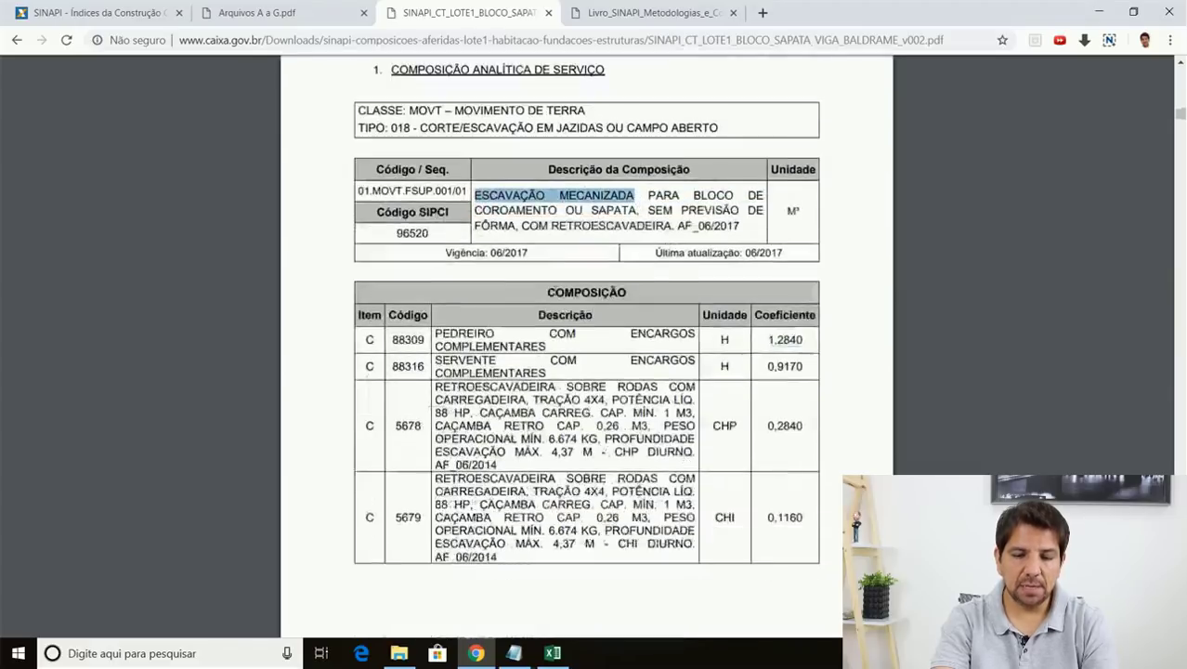
scroll(549, 306, "down", 3)
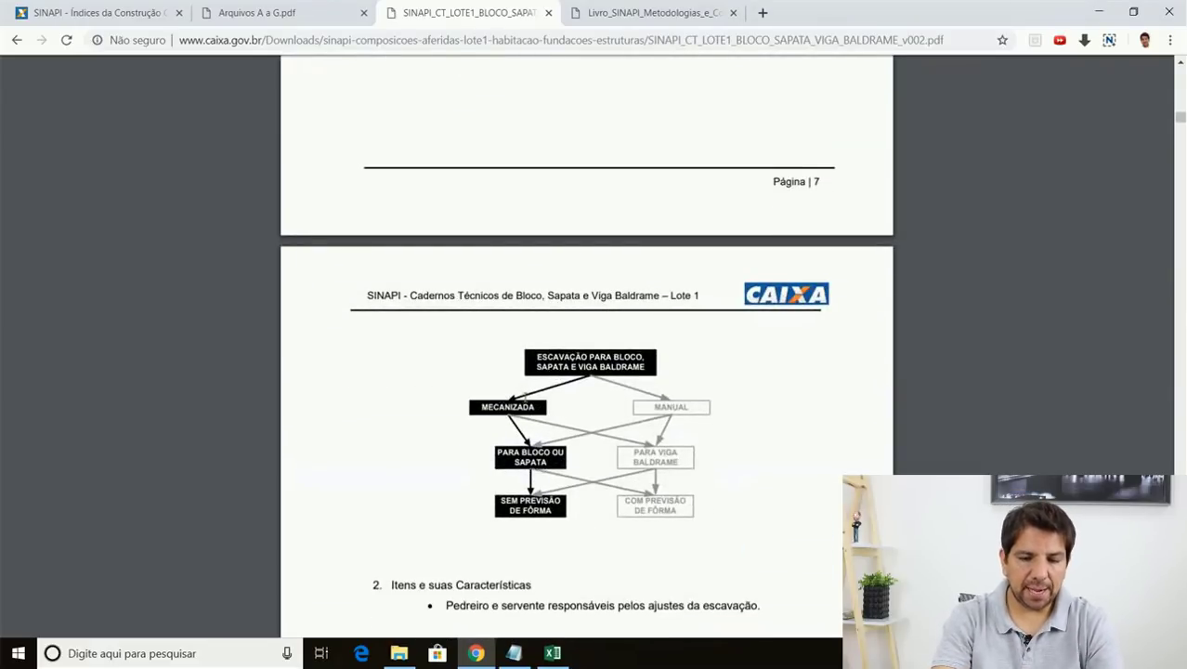
scroll(513, 420, "down", 1)
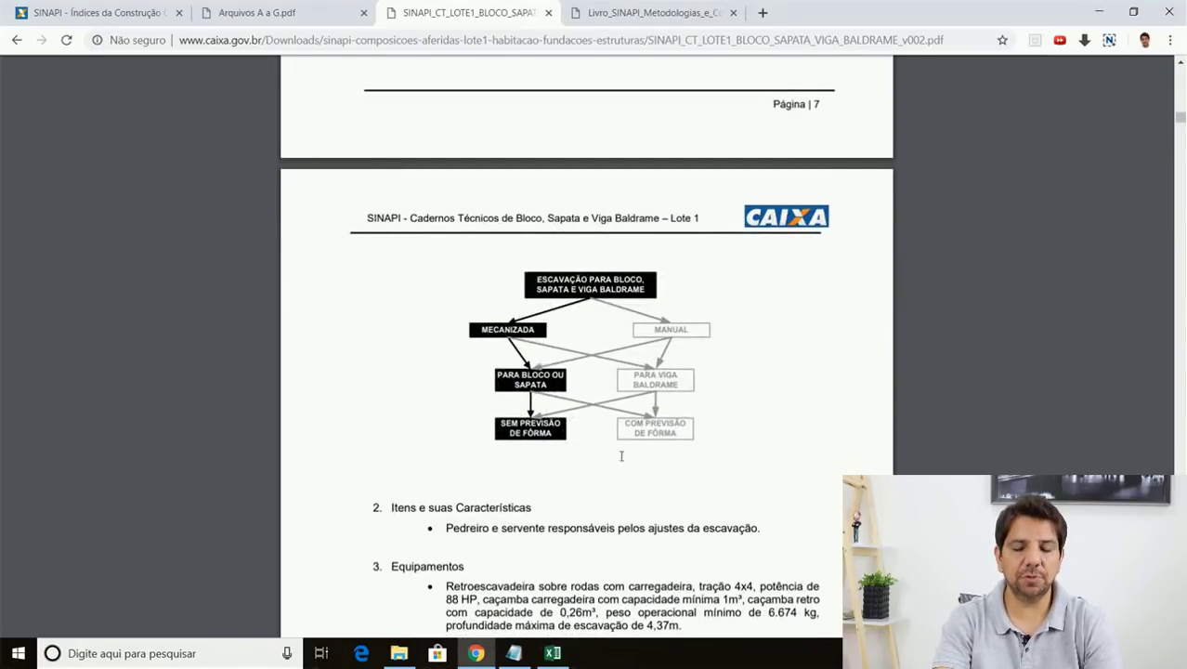
scroll(445, 376, "down", 6)
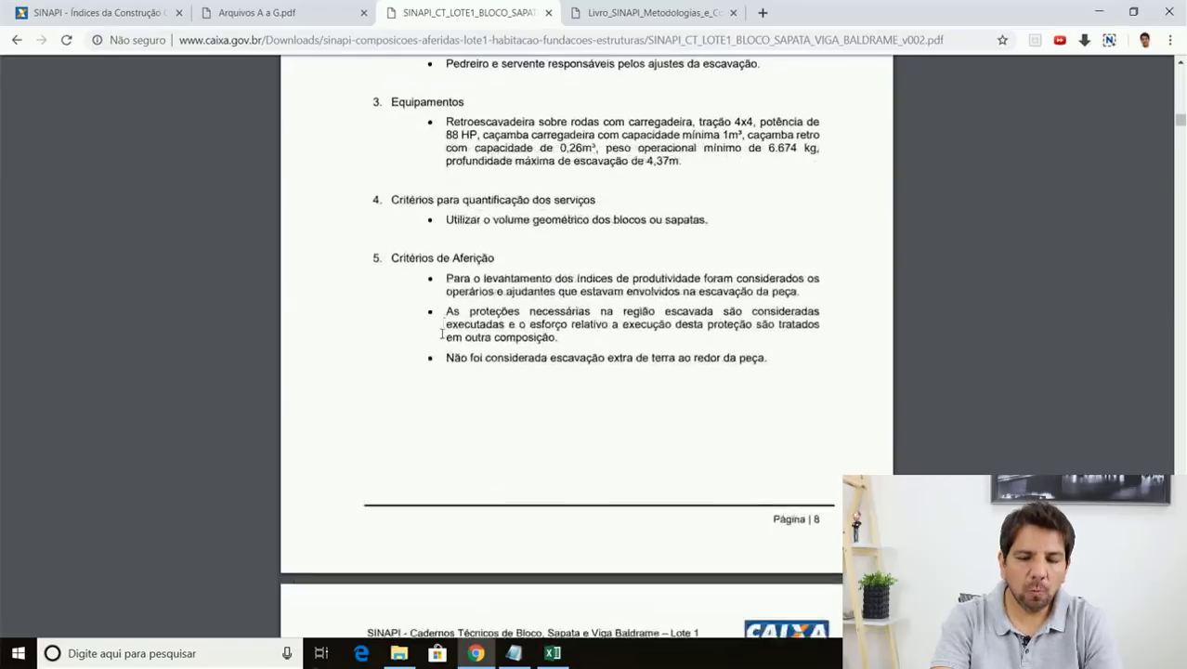
scroll(441, 332, "up", 5)
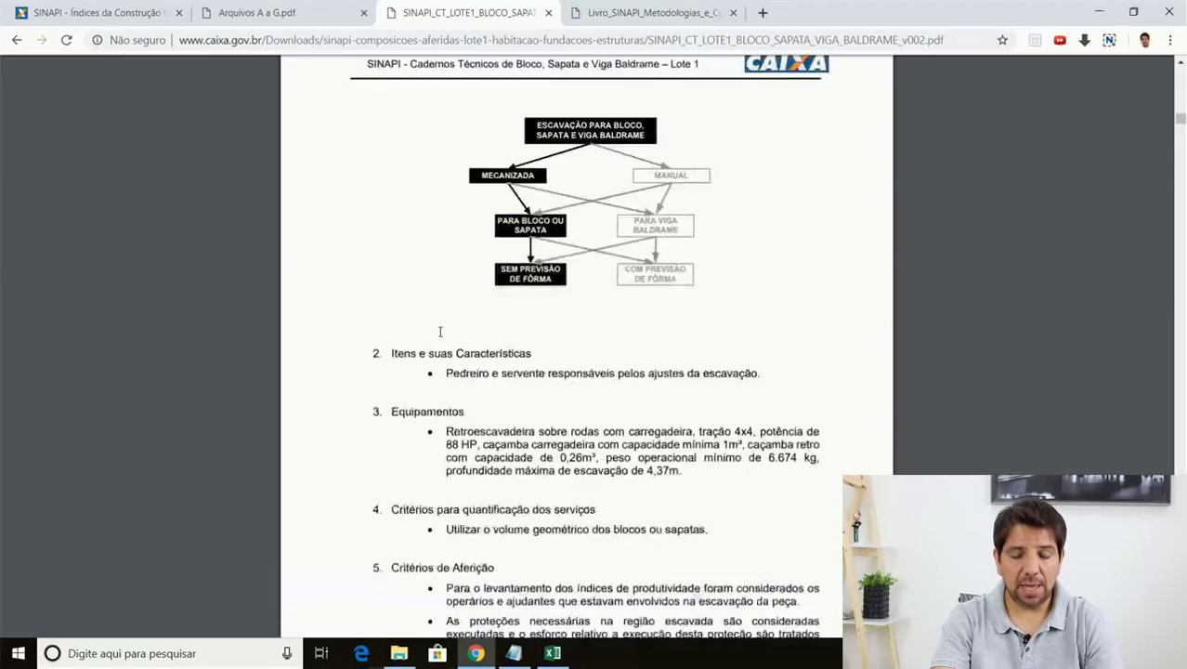
scroll(441, 331, "up", 9)
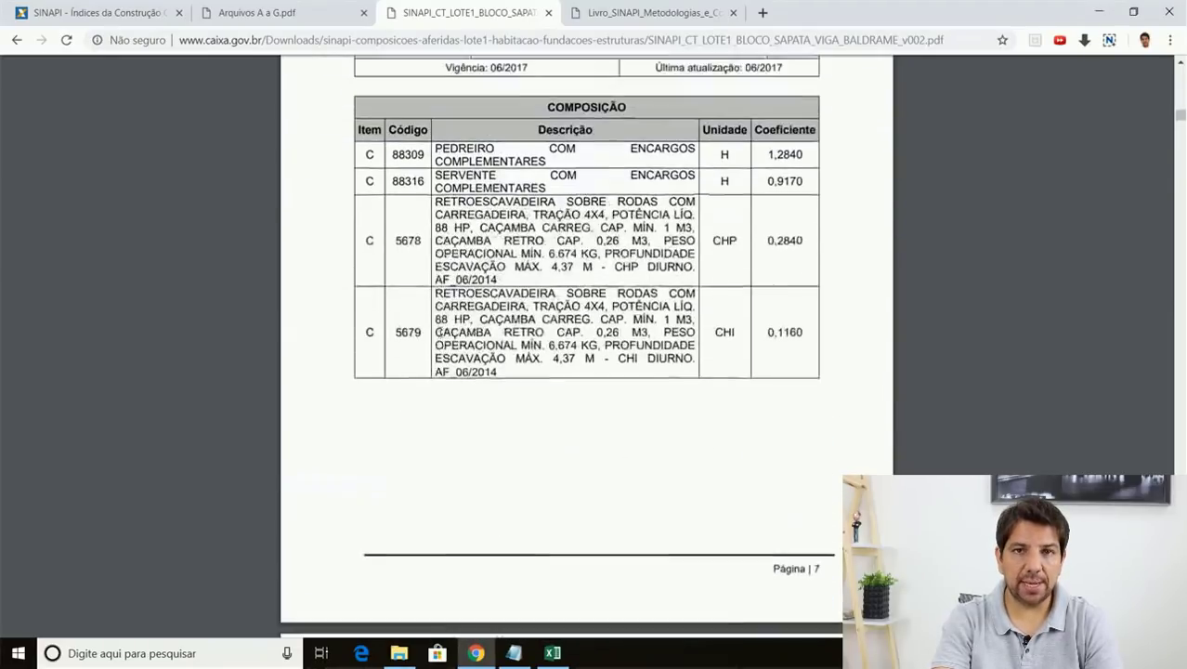
scroll(439, 332, "up", 1)
scroll(439, 331, "down", 3)
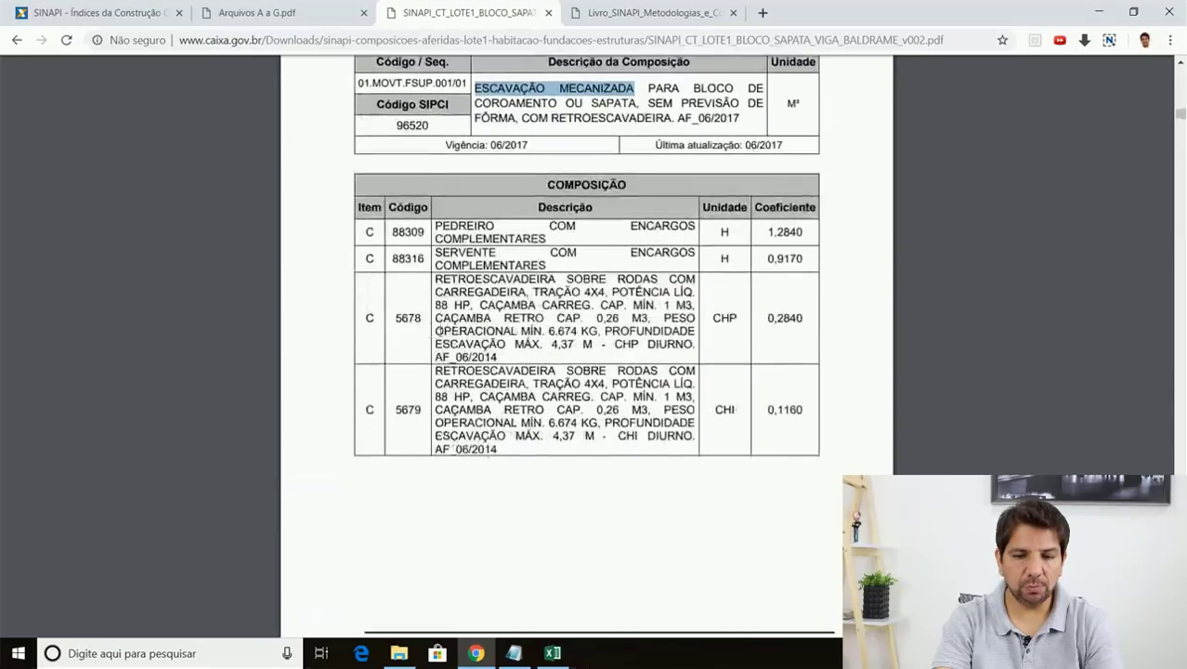
scroll(438, 331, "down", 8)
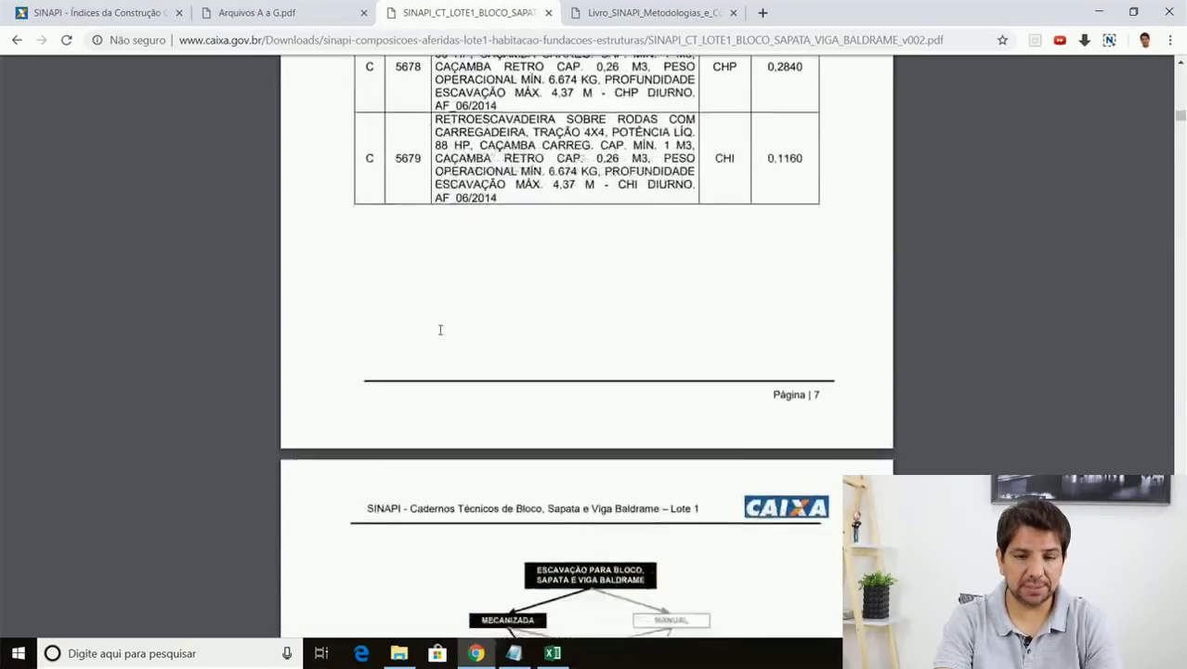
scroll(440, 329, "up", 1)
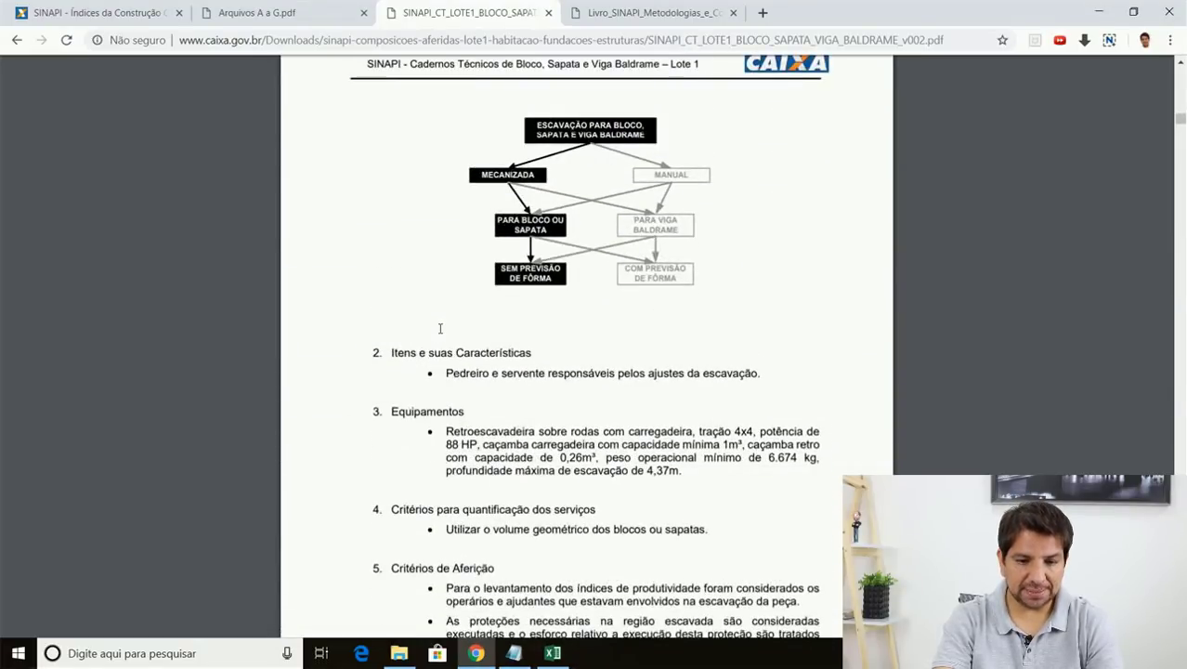
On page 8, highlight the Equipamentos text, the Pedreiro e servente item, and the Critérios para quantificação dos serviços heading and text.
scroll(440, 328, "down", 2)
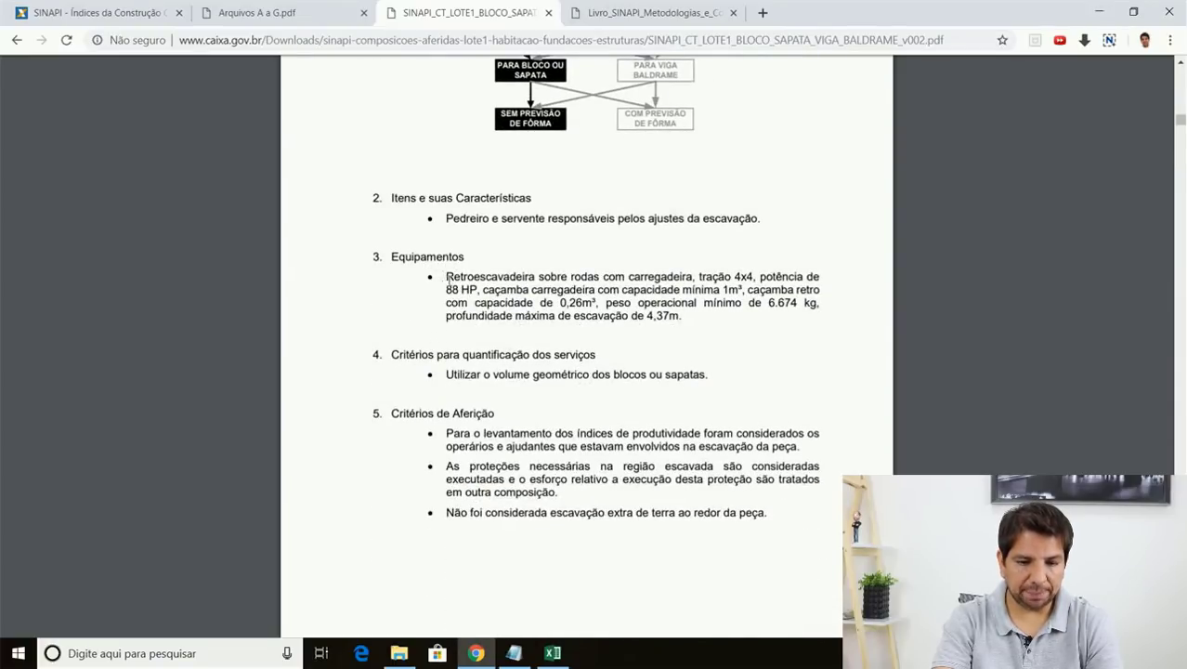
left_click_drag(443, 278, 684, 319)
left_click(709, 325)
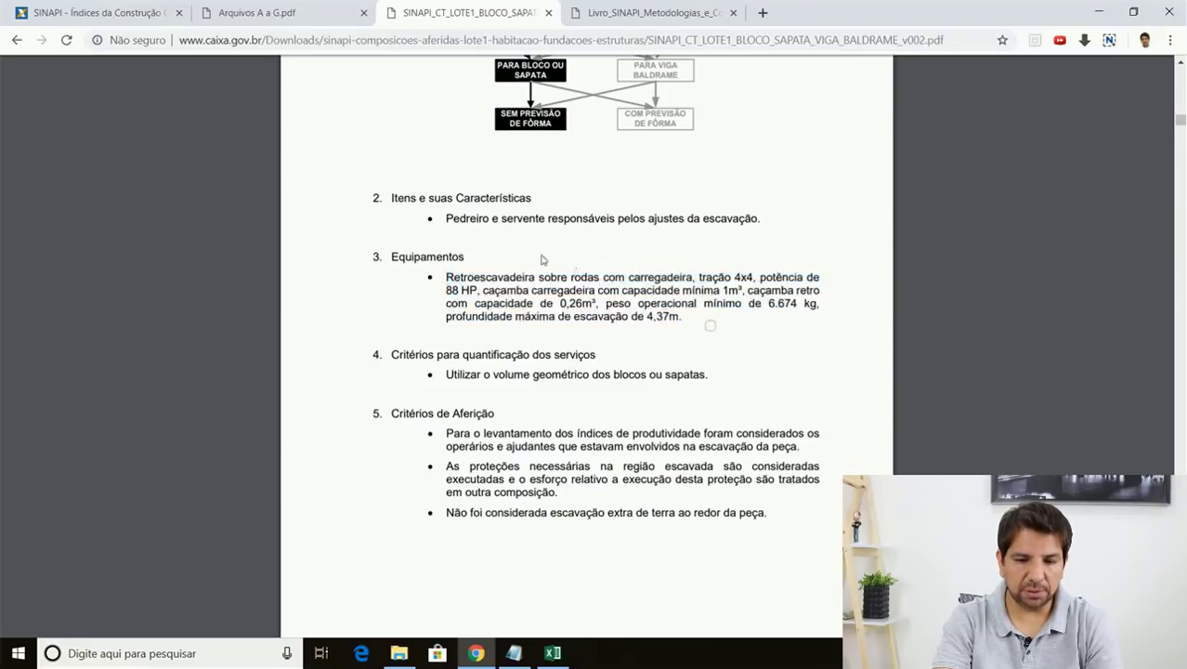
left_click_drag(448, 221, 753, 221)
scroll(597, 242, "down", 3)
left_click_drag(447, 223, 701, 223)
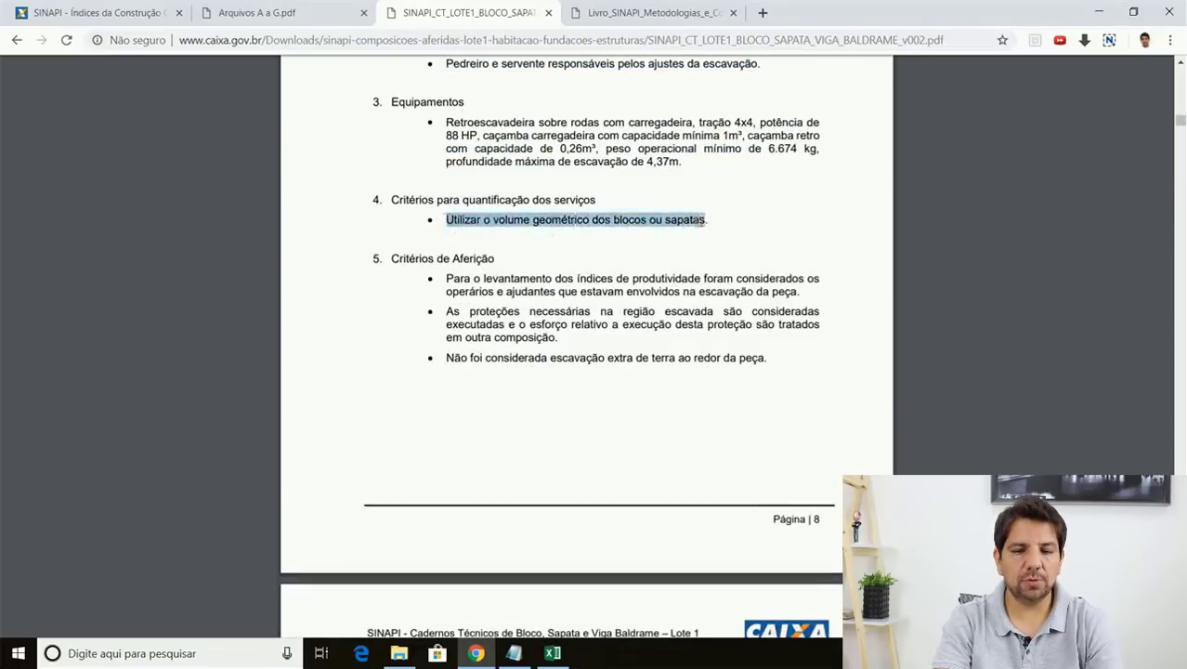
left_click(488, 203)
left_click_drag(437, 202, 583, 206)
Read the Critérios de Aferição and Execução sections of composition 96520, highlighting the first execution instruction.
scroll(498, 223, "down", 1)
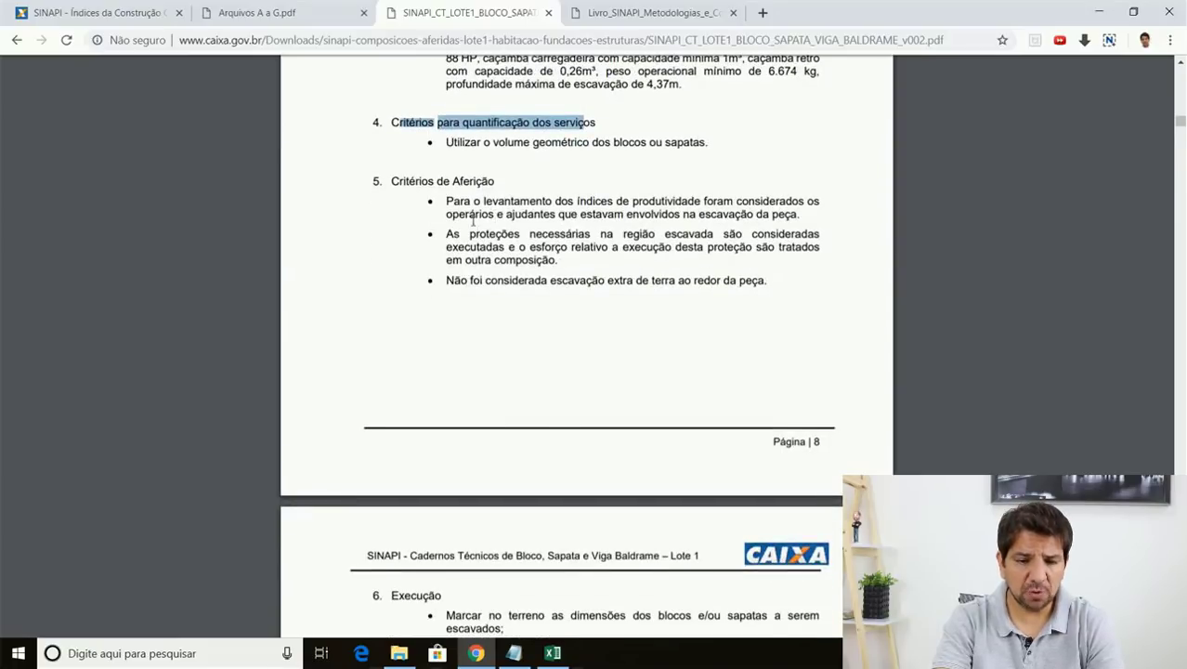
scroll(453, 229, "down", 4)
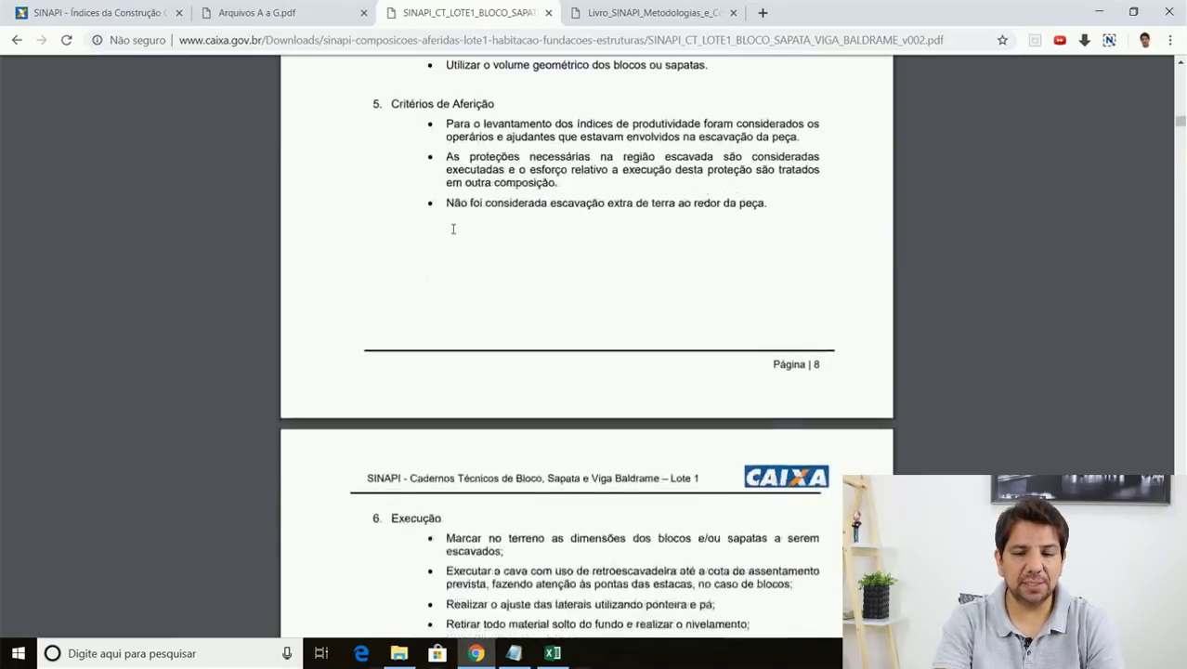
scroll(426, 258, "down", 1)
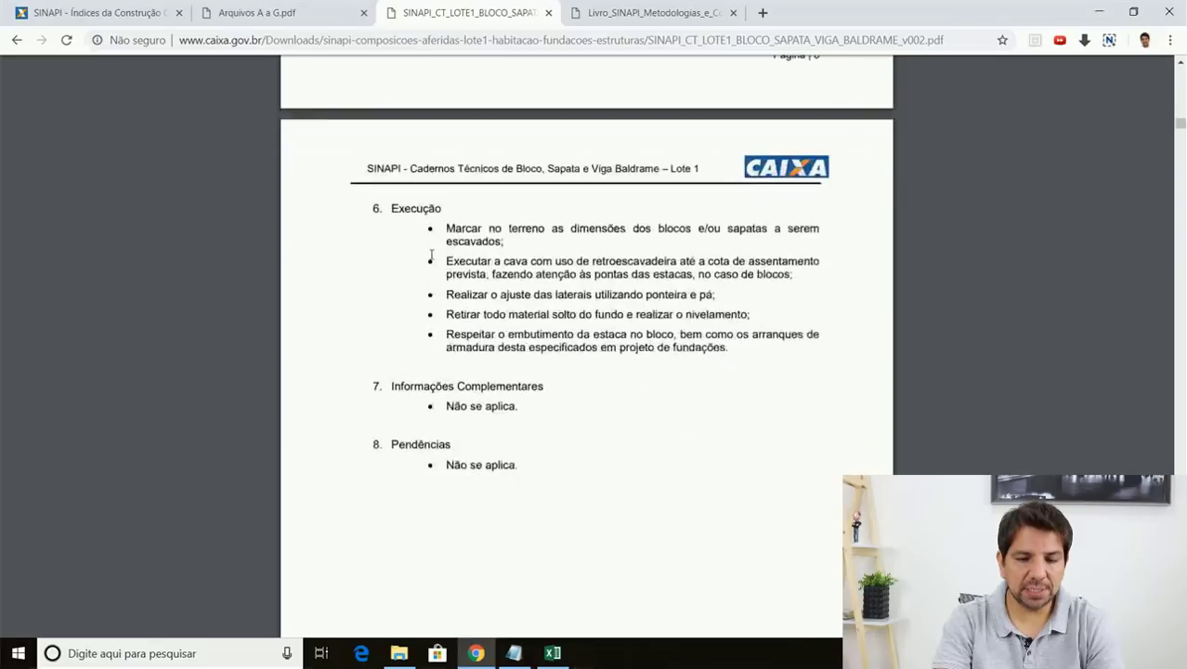
left_click_drag(442, 234, 814, 228)
left_click(476, 261)
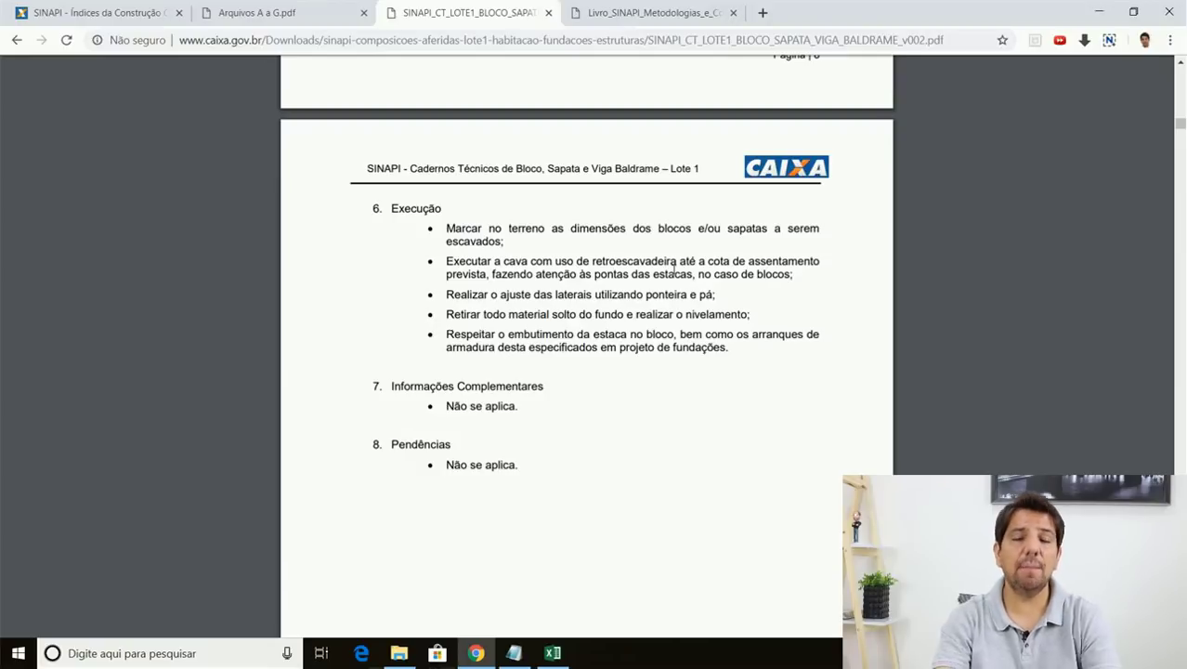
Return to the notebook's cover, glance at the other open PDF documents, and go back to the SINAPI publications summary.
scroll(674, 268, "up", 20)
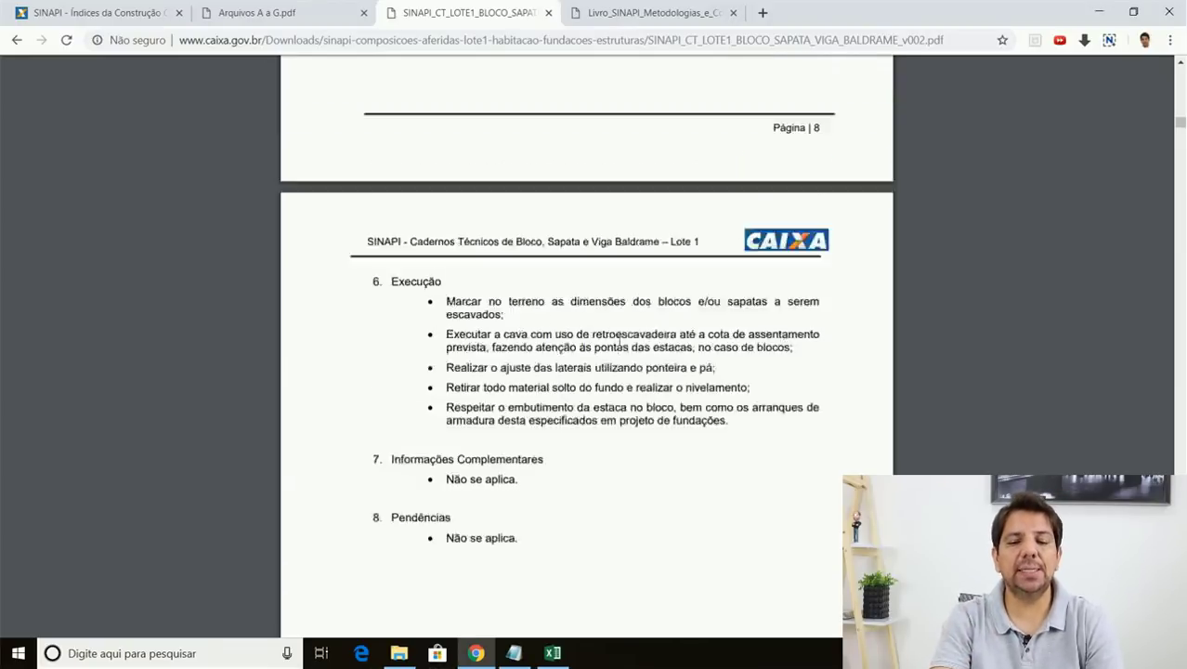
scroll(601, 353, "up", 20)
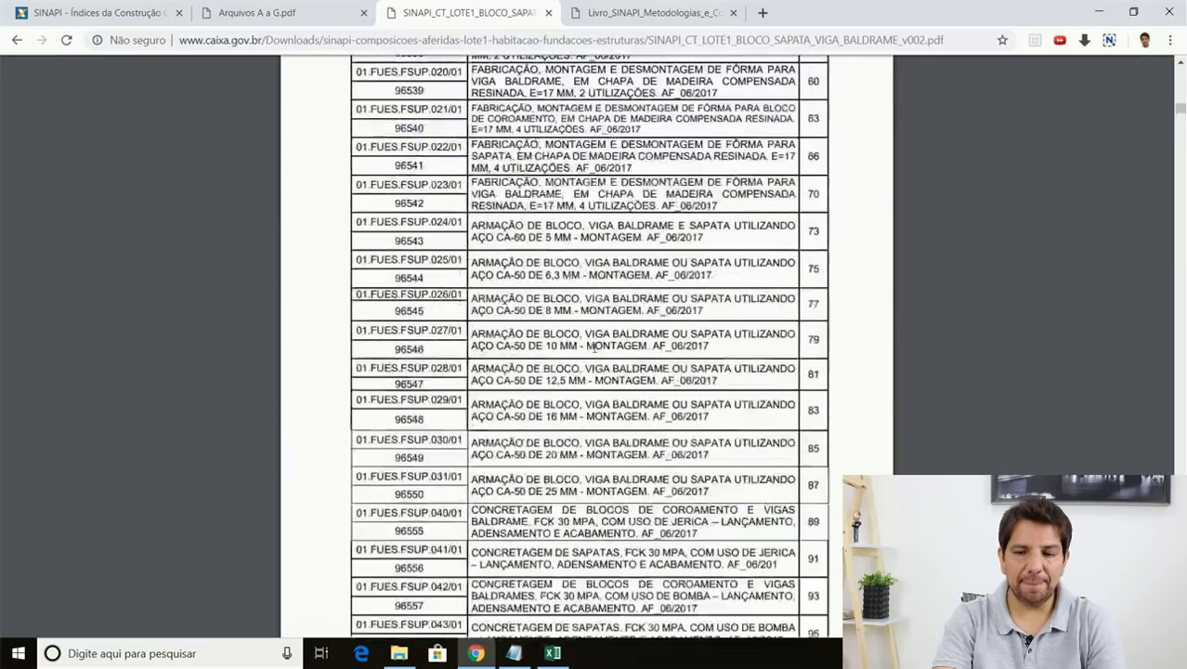
scroll(541, 371, "up", 20)
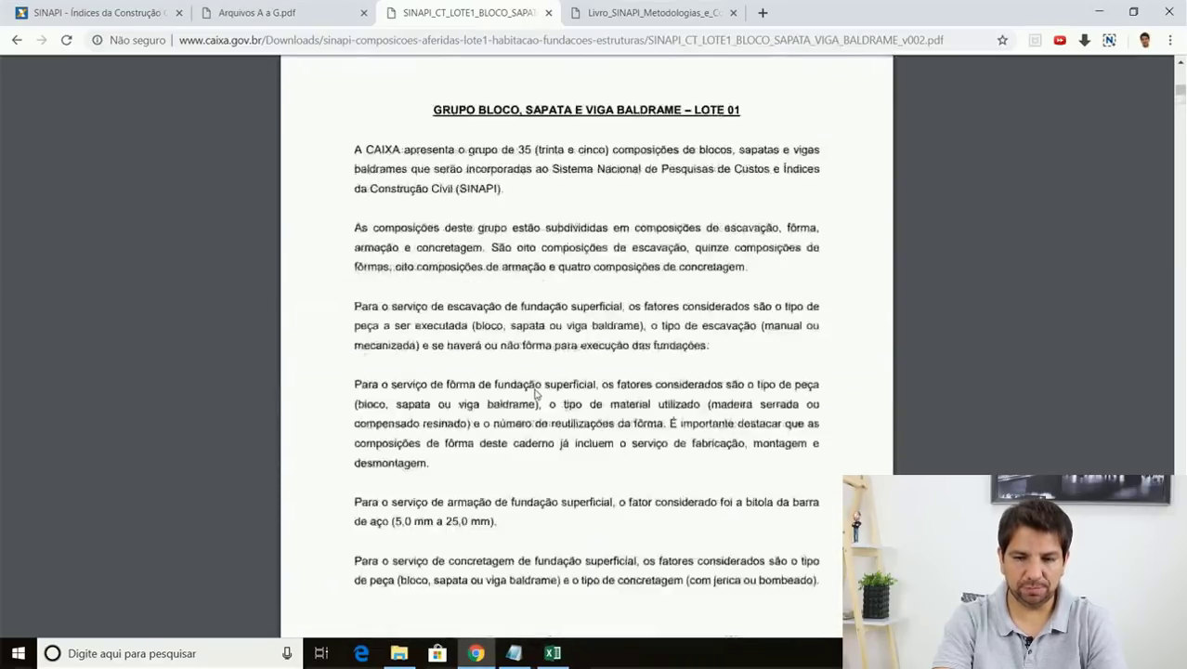
scroll(506, 451, "up", 10)
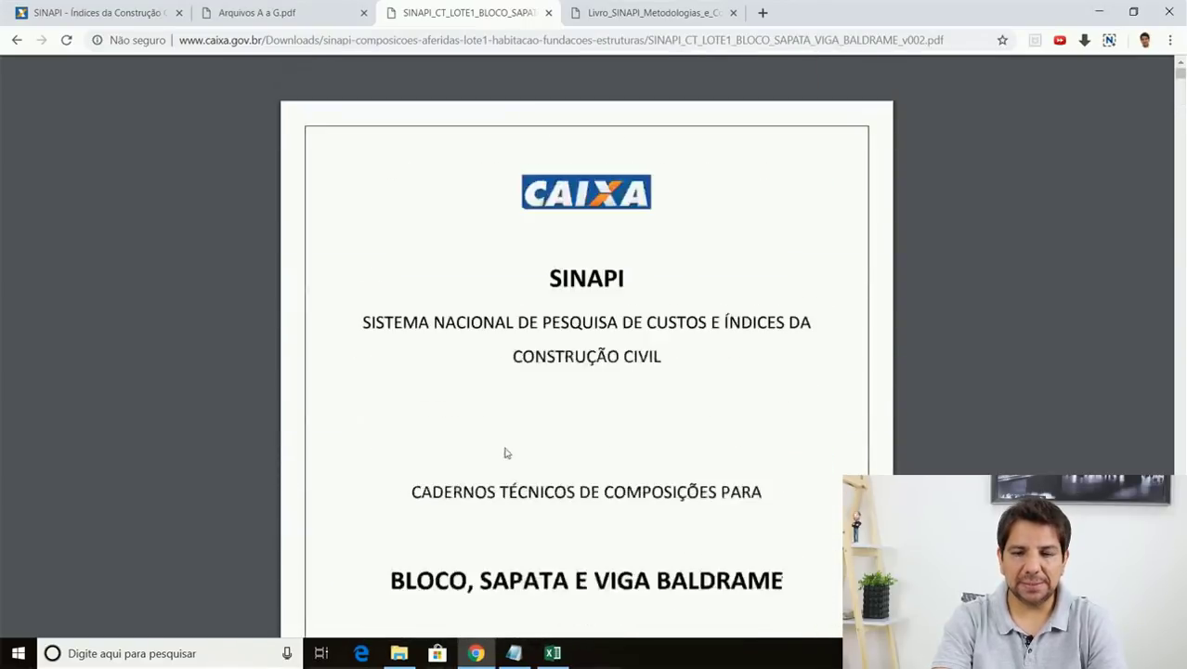
left_click(278, 13)
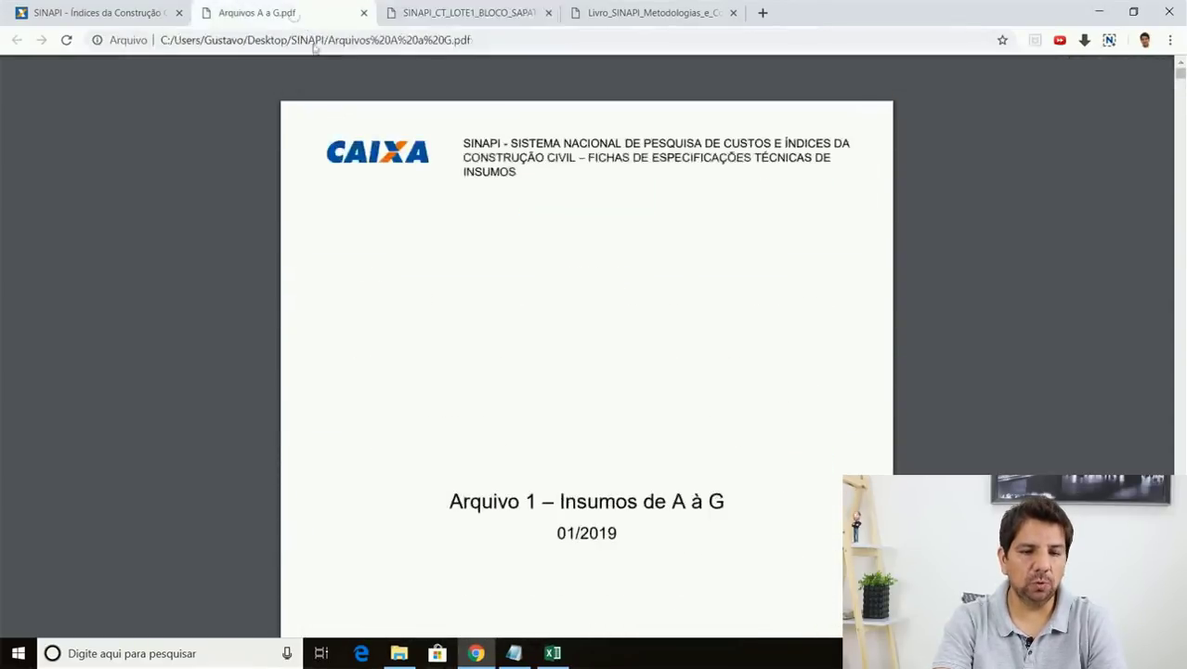
left_click(471, 15)
left_click(595, 13)
left_click(391, 16)
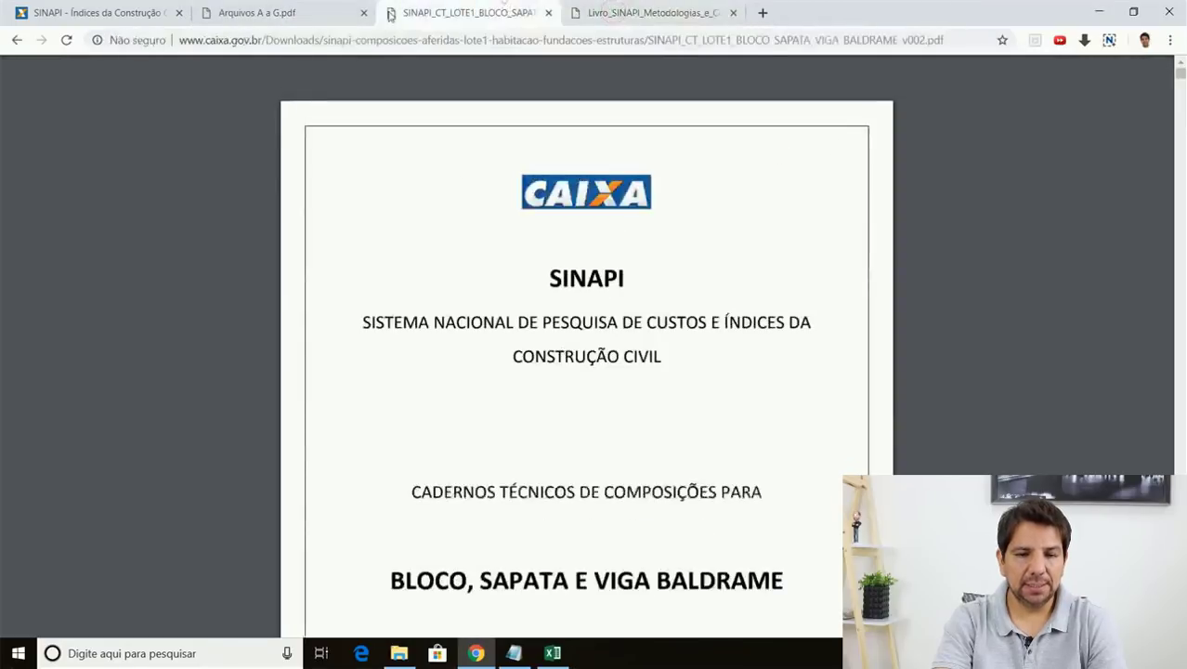
left_click(18, 40)
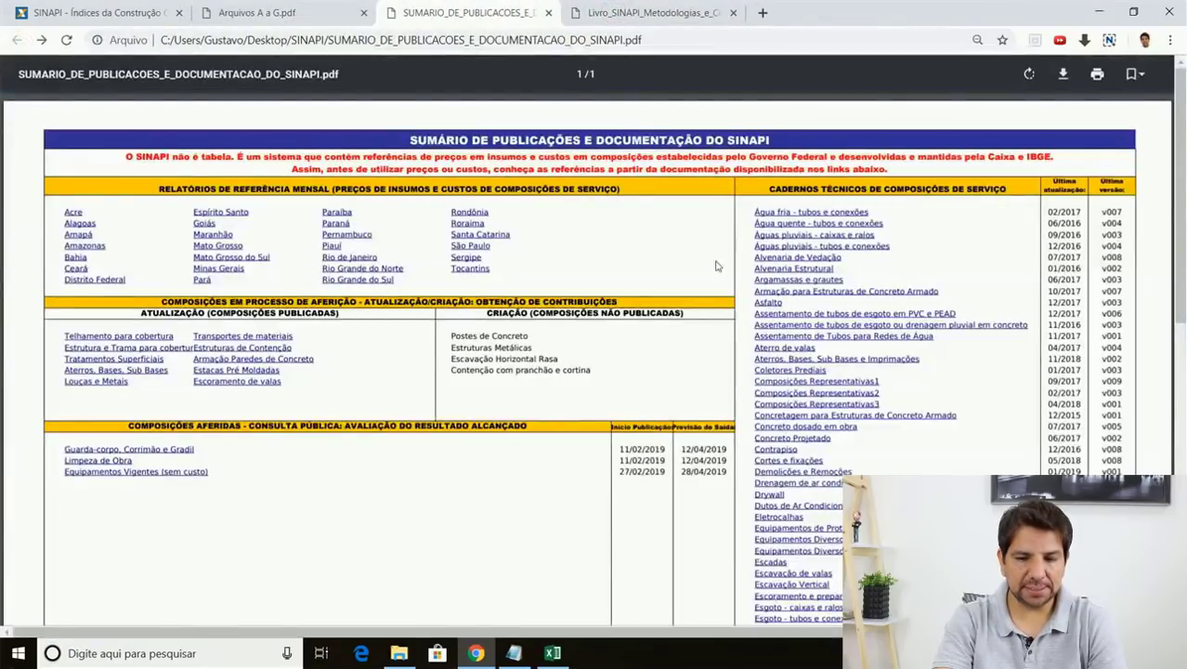
Examine the publications summary's Cadernos Técnicos list, its Insumos e Composições documentation links and its Orçamentos de Referência entries.
scroll(805, 218, "down", 3)
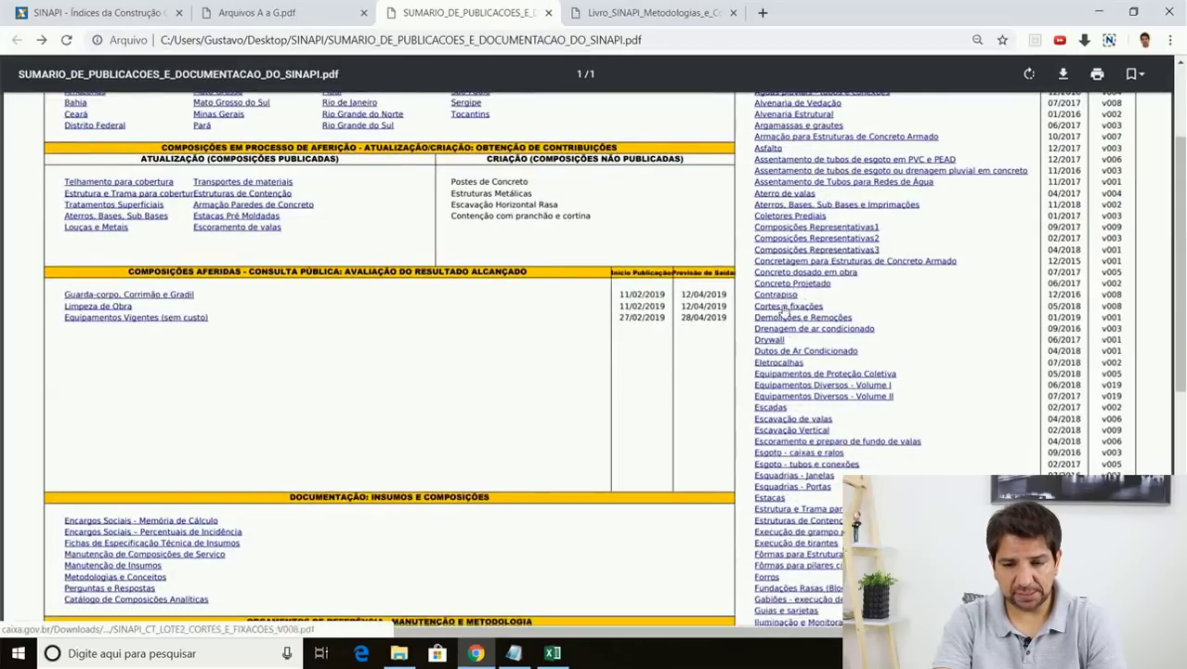
scroll(785, 312, "up", 3)
scroll(805, 262, "down", 9)
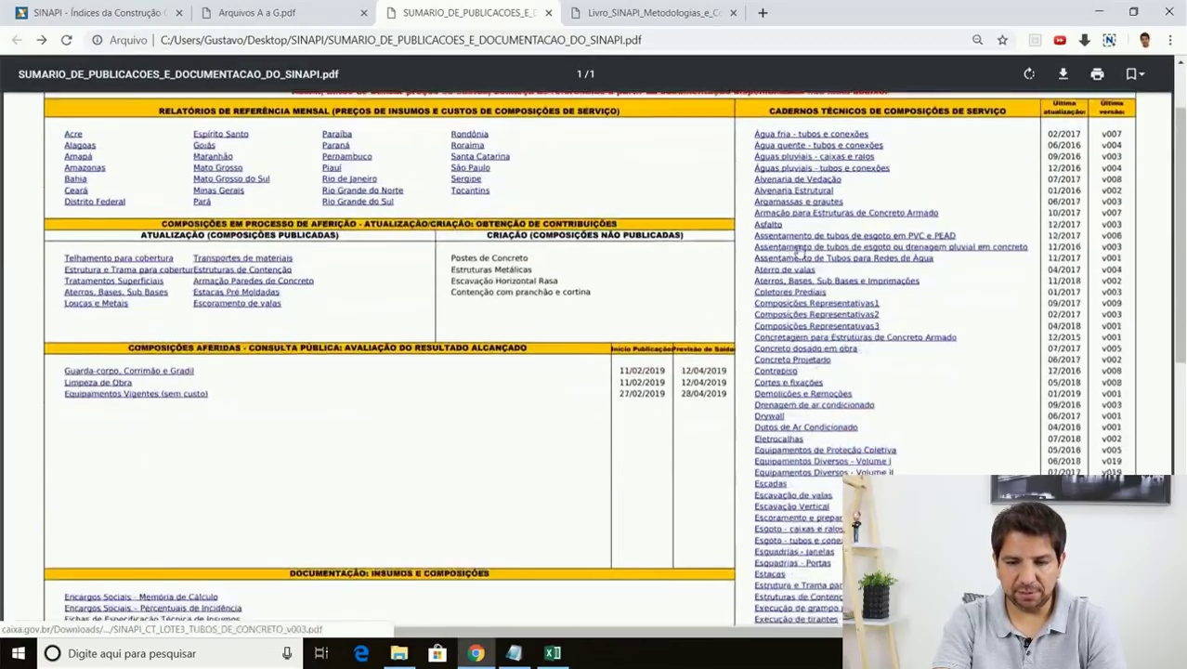
scroll(778, 264, "down", 4)
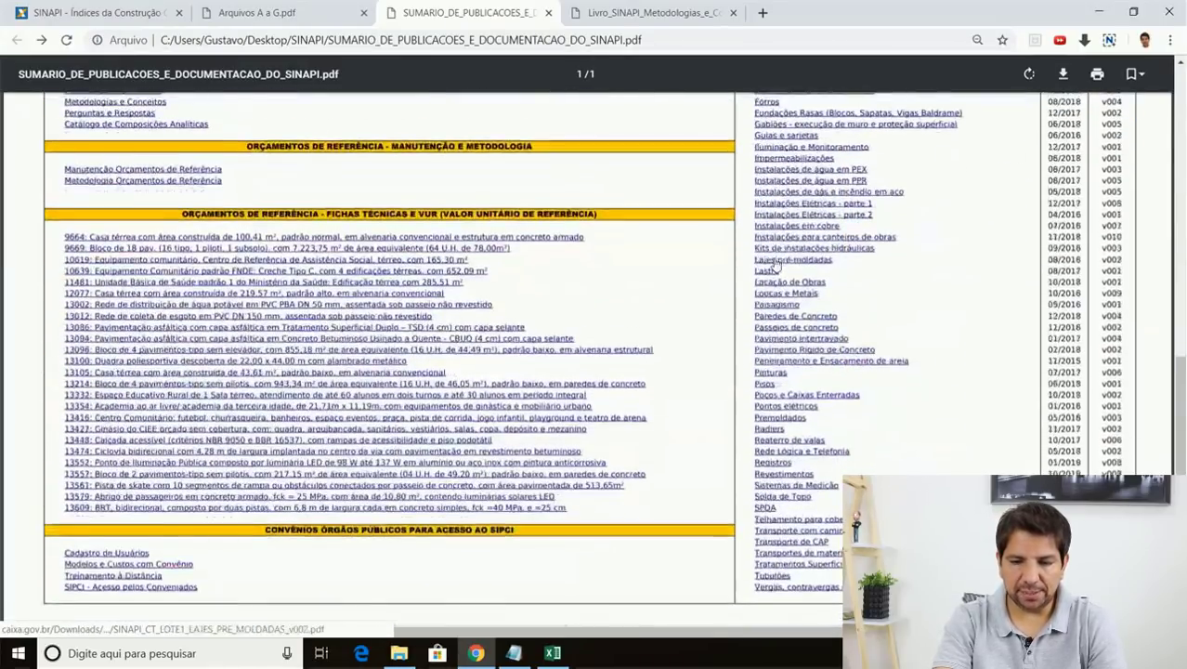
scroll(774, 458, "up", 11)
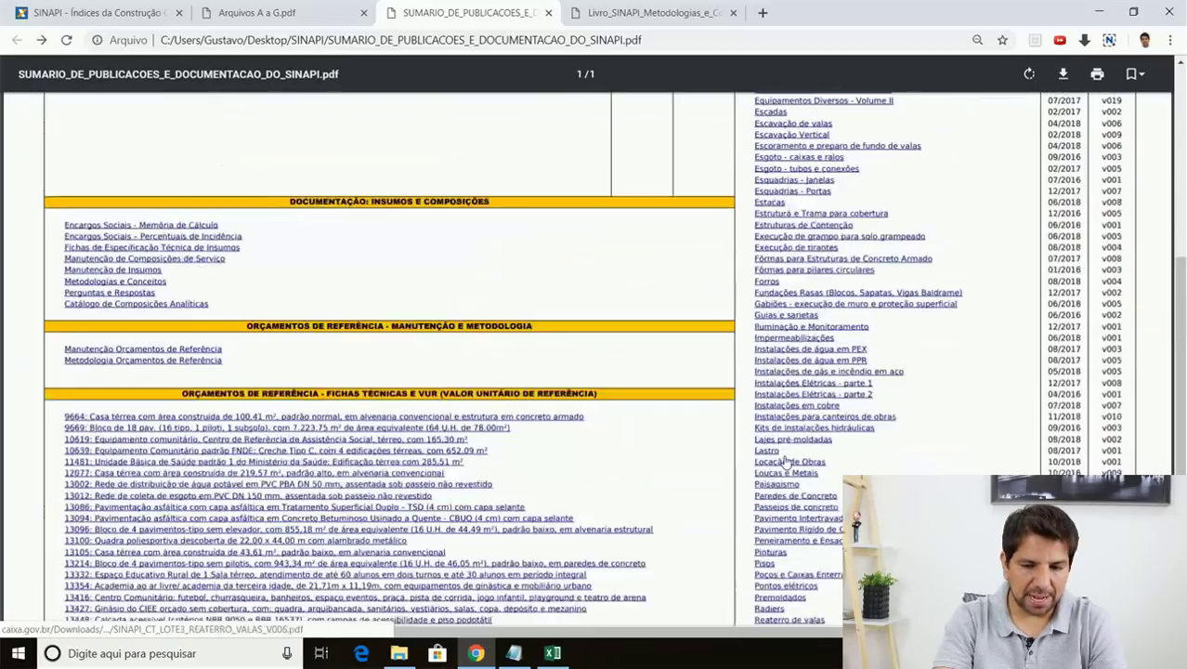
scroll(186, 398, "down", 3)
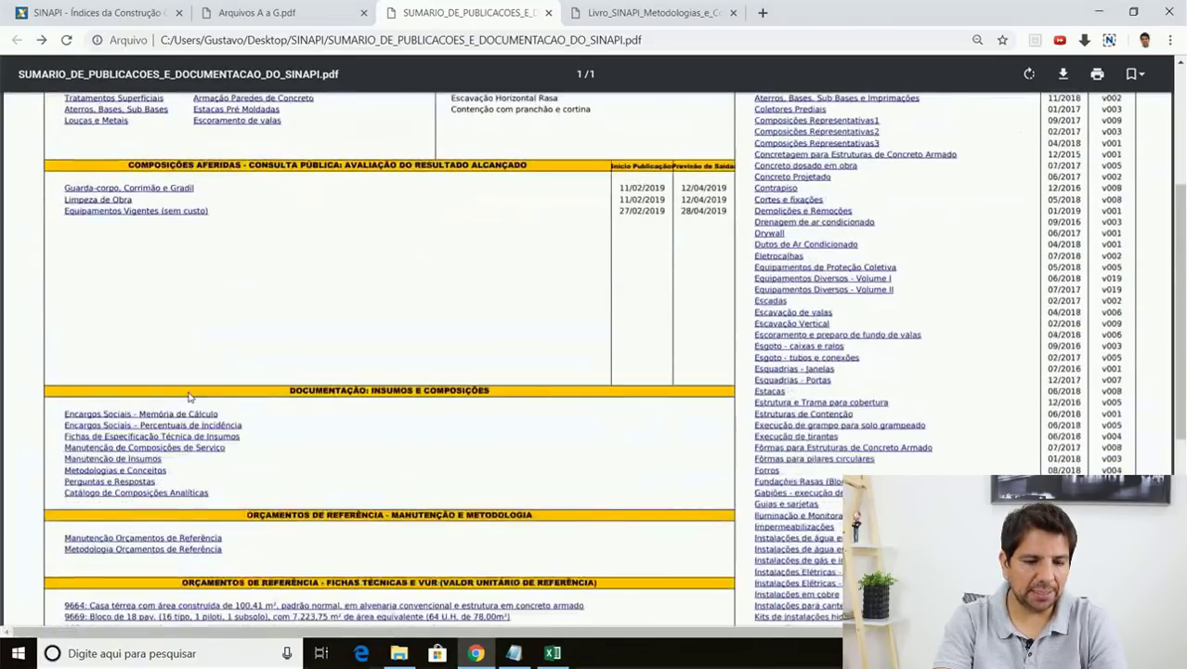
scroll(177, 476, "down", 2)
scroll(194, 417, "down", 5)
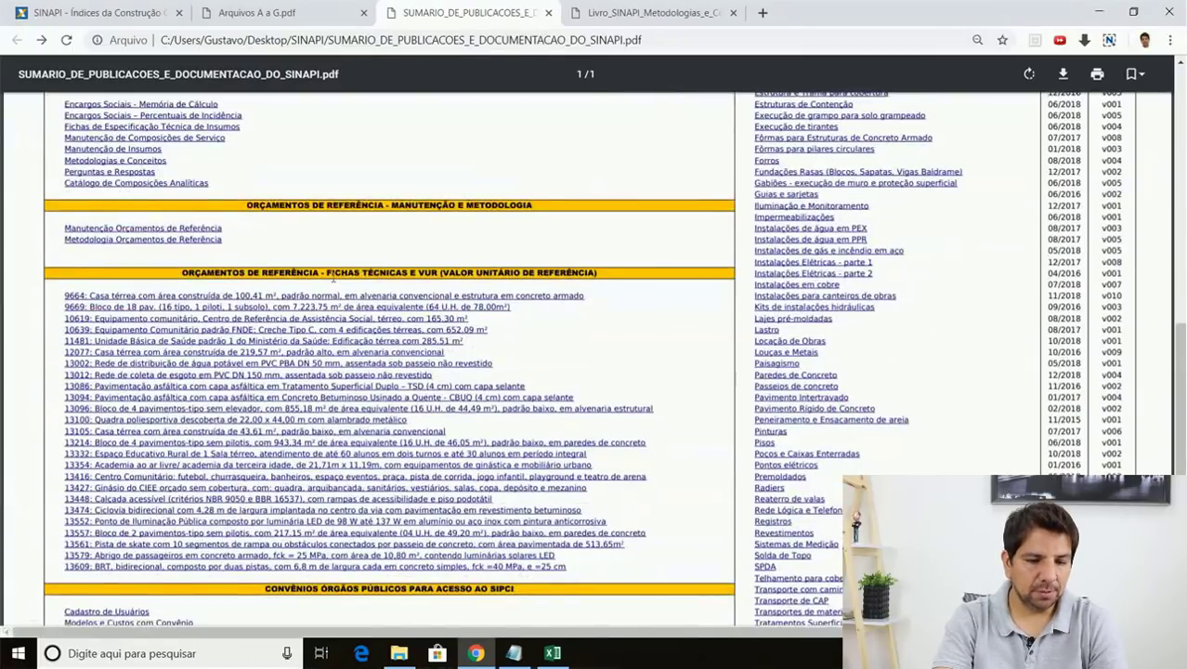
scroll(332, 345, "up", 12)
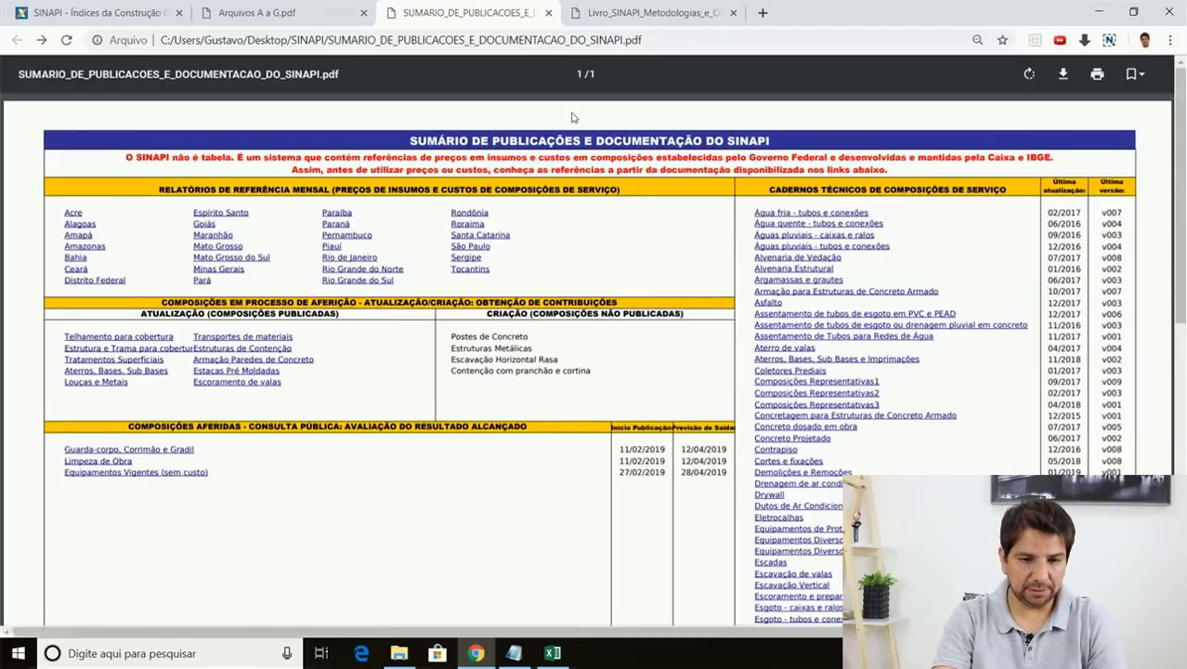
On the SINAPI website, find the Relatórios de Insumos e Composições section and highlight its Sumário de Publicações reference.
left_click(97, 12)
scroll(336, 263, "down", 3)
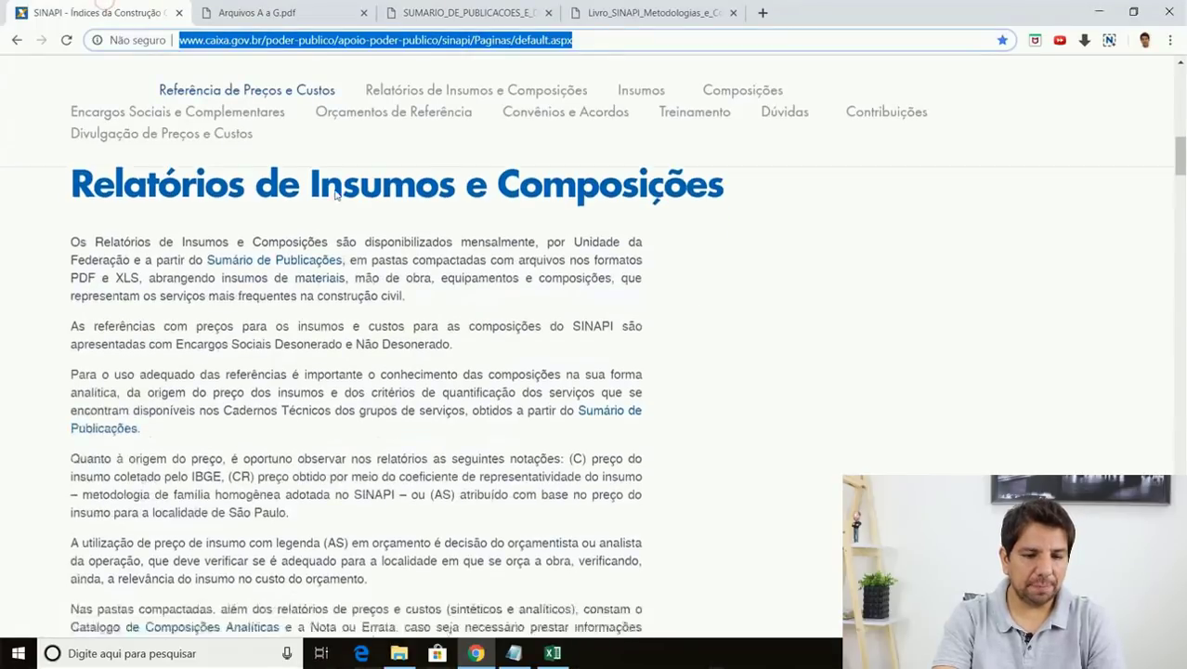
scroll(337, 263, "up", 5)
scroll(287, 375, "down", 1)
scroll(287, 374, "down", 1)
left_click_drag(203, 381, 409, 381)
left_click(441, 368)
Switch to Notepad and write the first lesson point as "1 - PASSSAR TEMPO COM A SINAPI.", broken onto two lines before SINAPI.
left_click(514, 653)
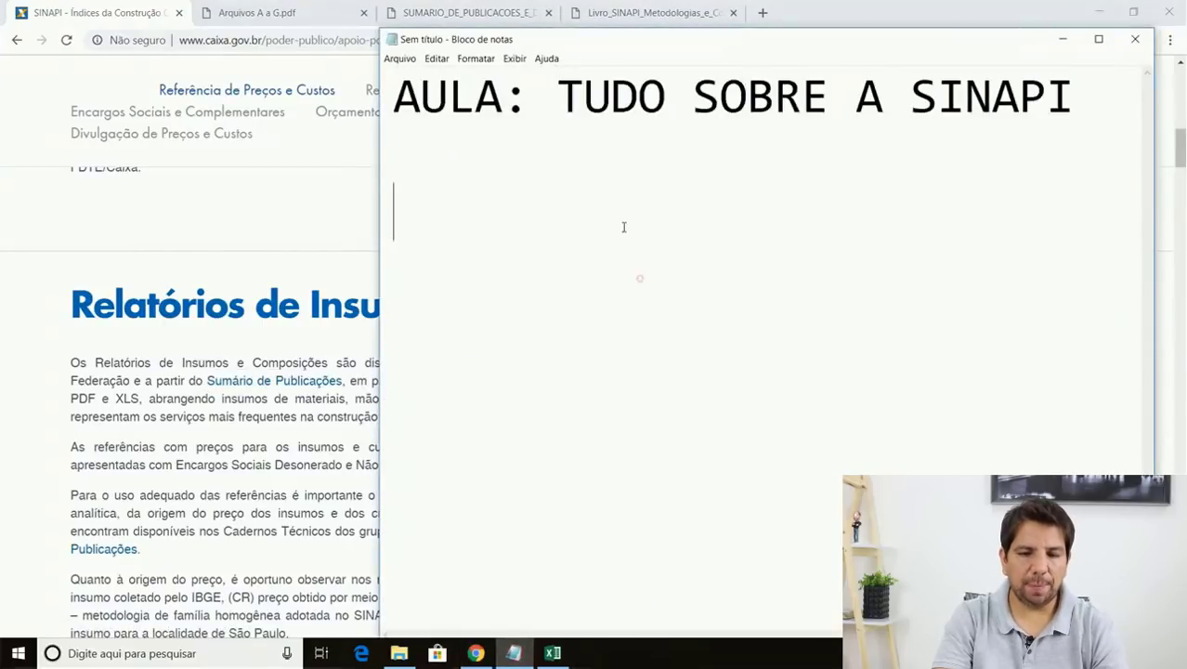
type("1 - ")
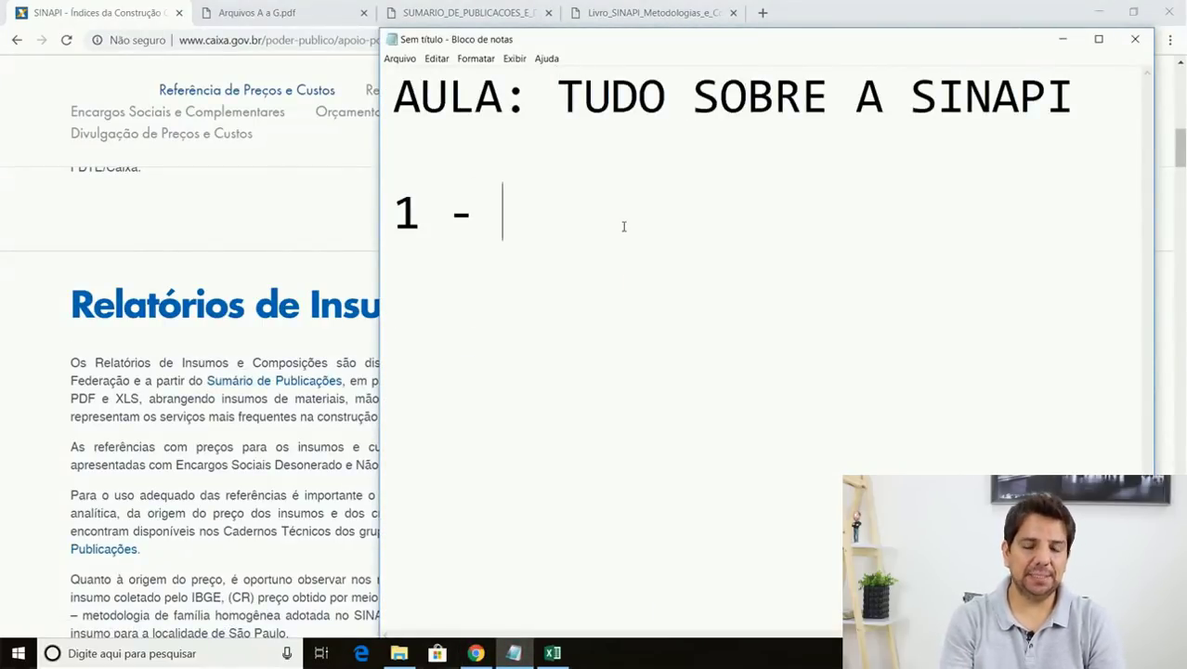
type("PASSSR")
key("BackSpace")
key("BackSpace")
type("AR TEMPO COM")
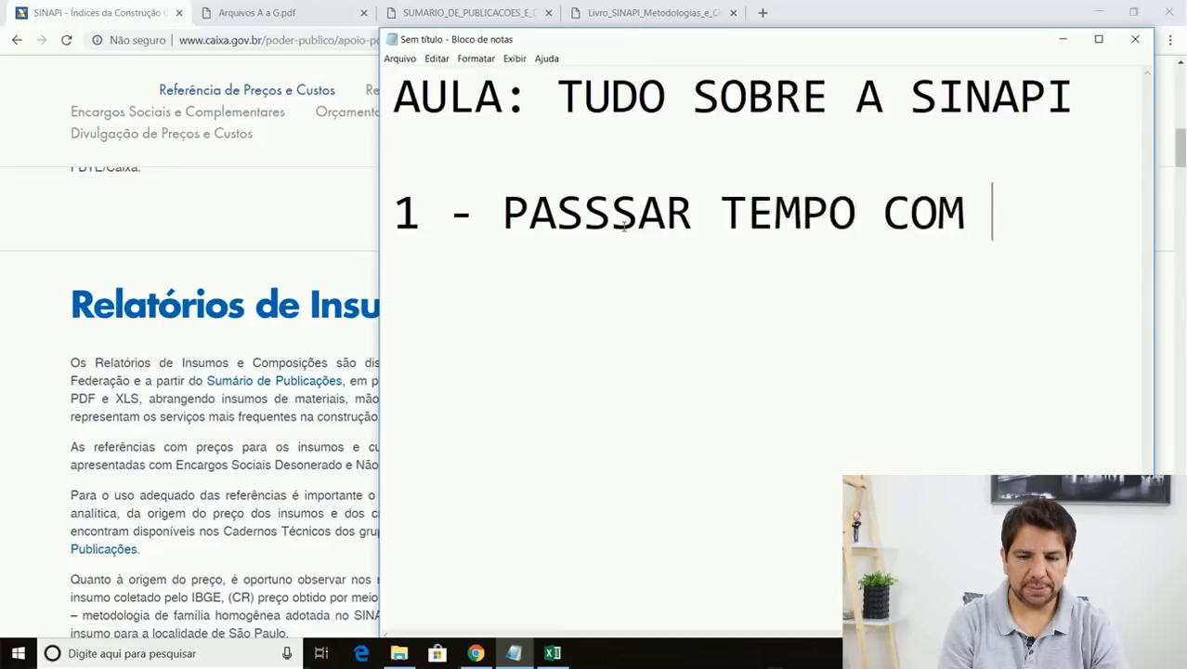
type(" A SINA")
key("BackSpace")
key("BackSpace")
key("BackSpace")
key("BackSpace")
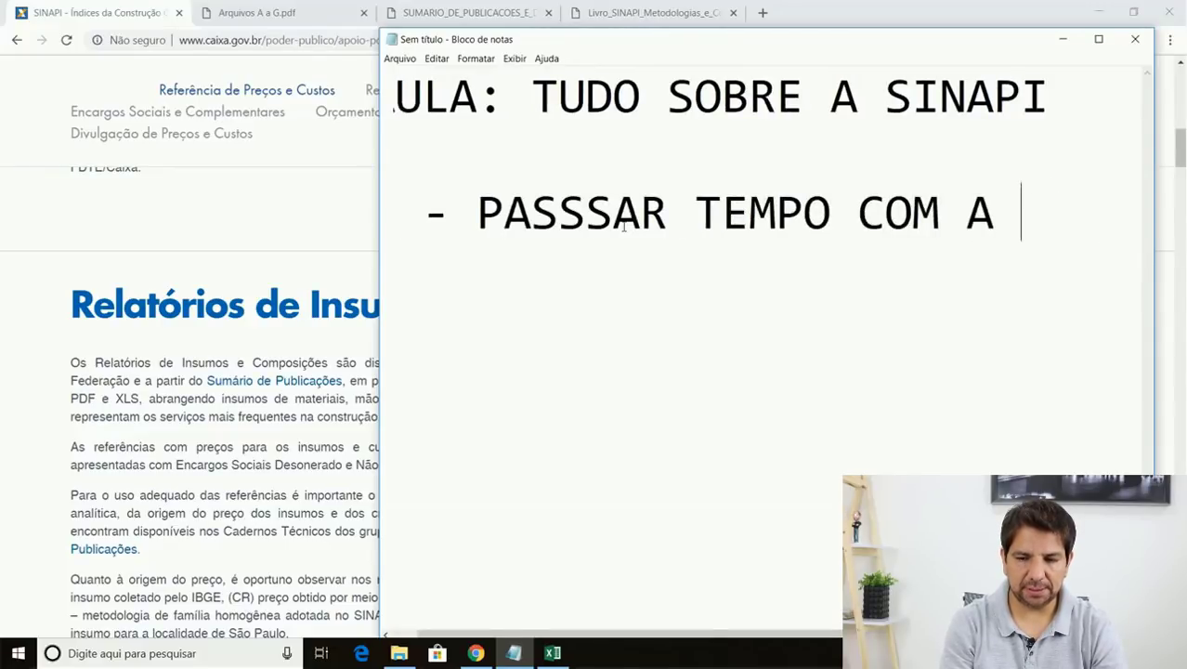
key("Return")
type("SINAPI. ")
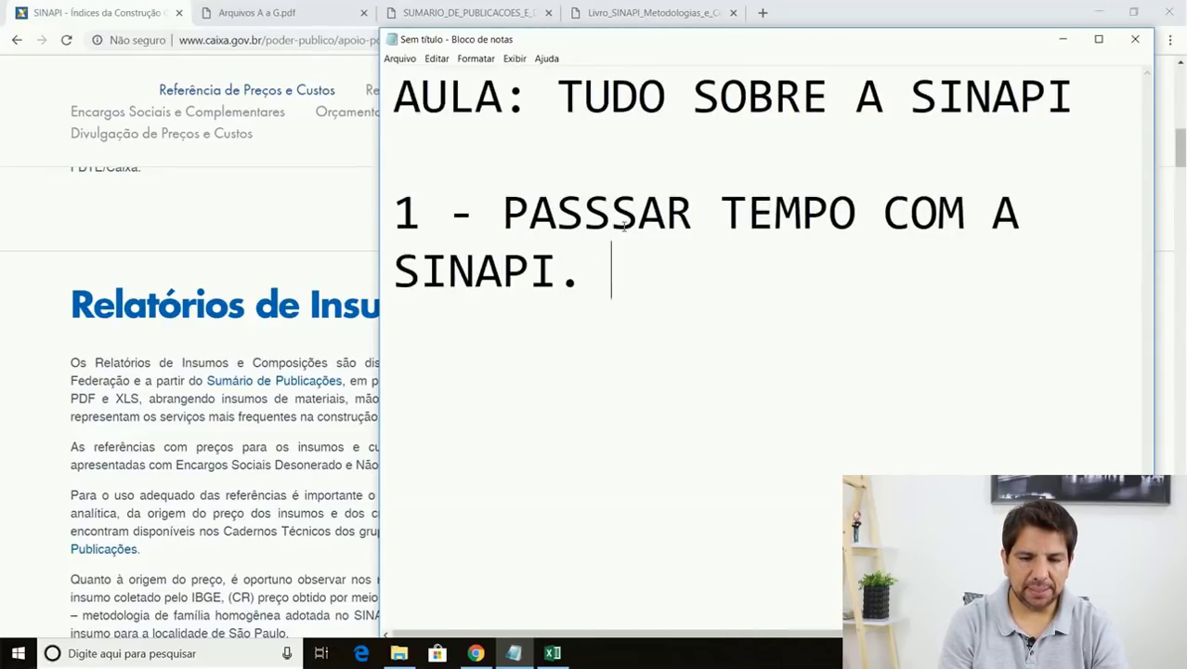
Complete the first point with "- LINKS/ CADERNOS" and start a second point, "2 -", below a blank line.
type("- LINKS")
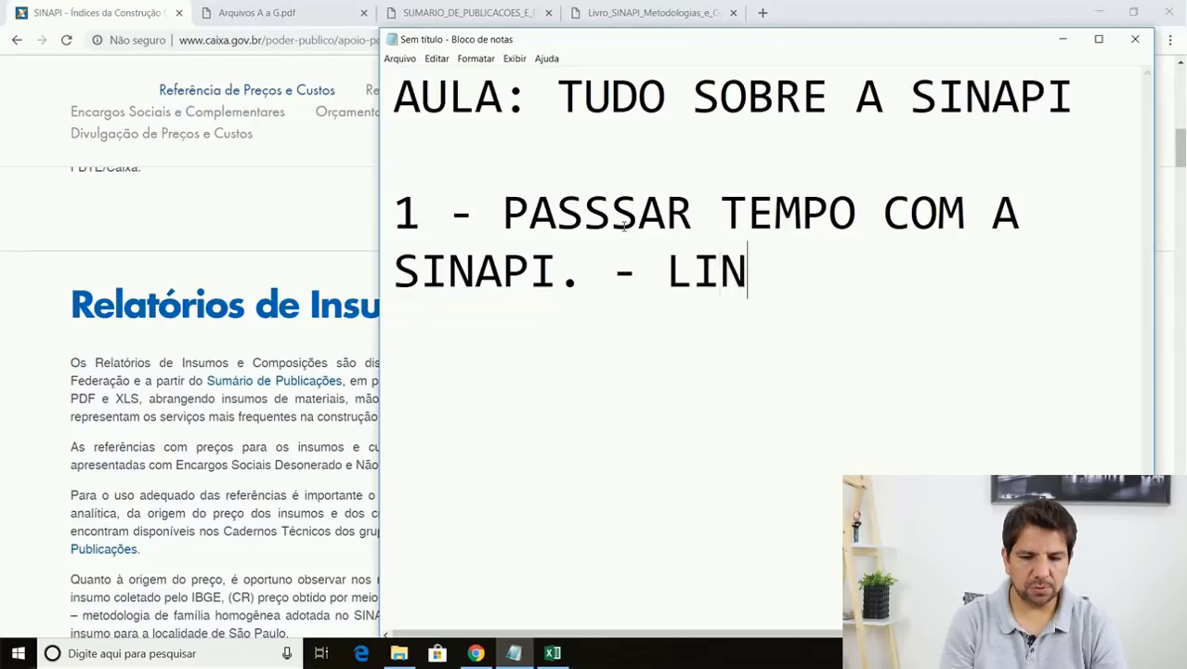
key("BackSpace")
key("BackSpace")
key("BackSpace")
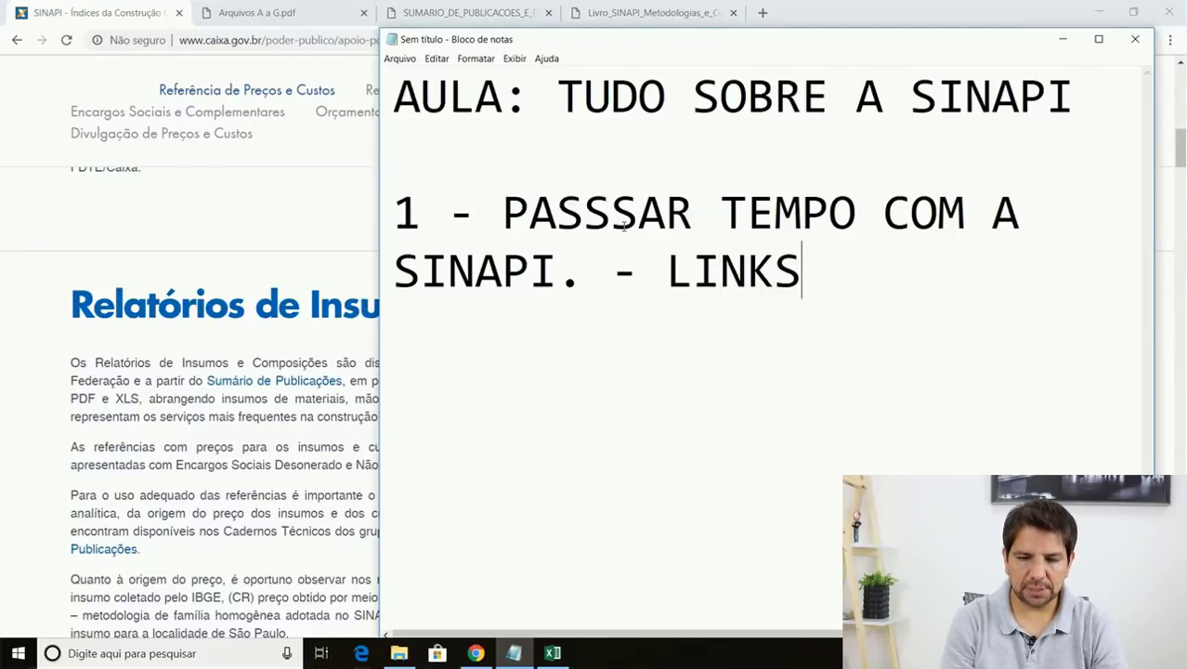
type("/ CADERNOS")
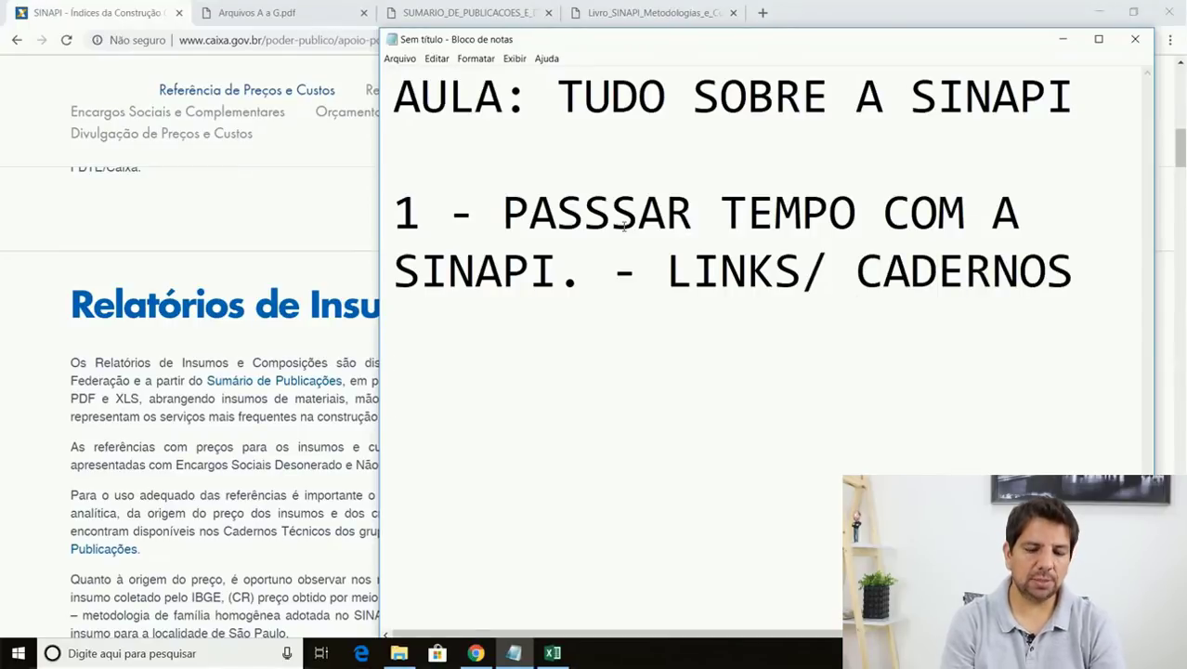
key("Return")
key("Return")
type("2 -")
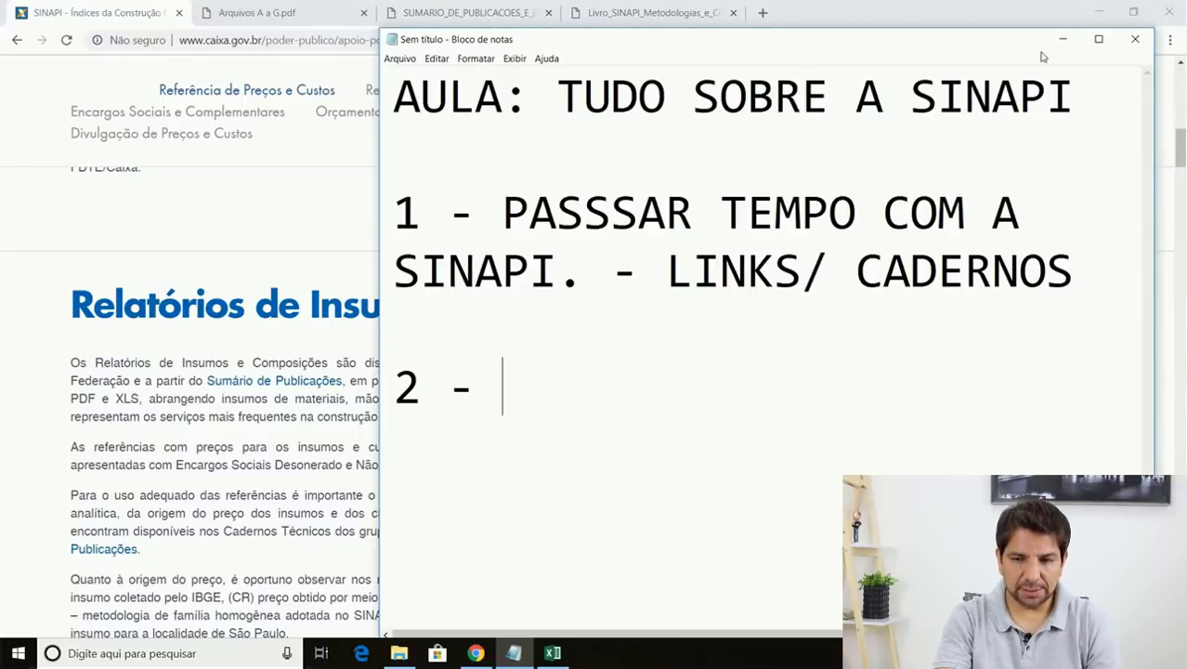
Return to the SINAPI website and skim the Relatórios de Insumos e Composições section, including its Catálogo de Composições Analíticas paragraphs.
left_click(300, 250)
scroll(306, 241, "down", 2)
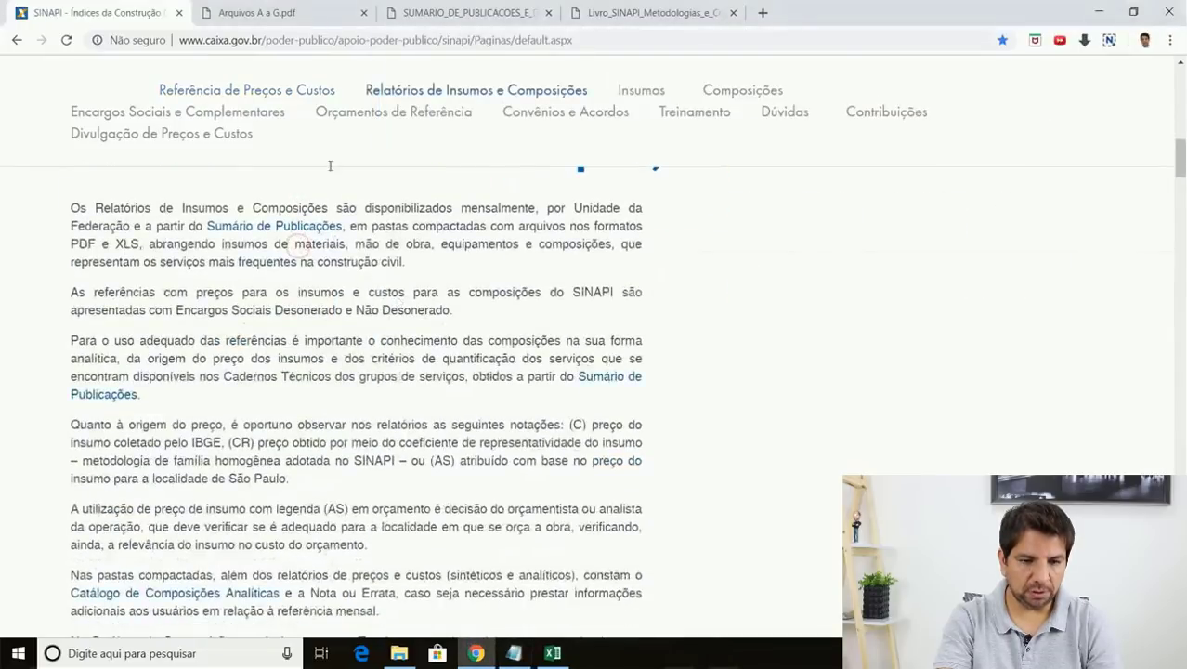
scroll(358, 140, "up", 1)
scroll(307, 214, "up", 1)
scroll(305, 269, "down", 3)
scroll(307, 276, "down", 3)
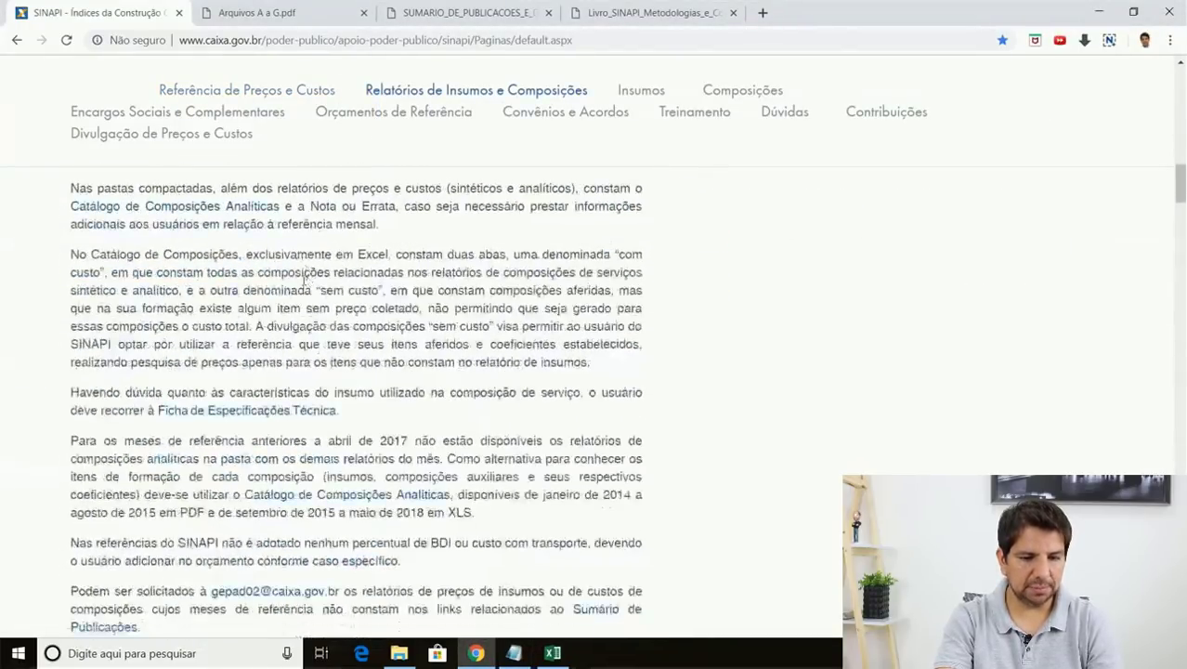
scroll(288, 307, "down", 2)
scroll(296, 336, "up", 4)
scroll(294, 341, "up", 1)
Open Arquivos A a G.pdf and examine its cover, introduction and the technical specification sheet of input 38605.
left_click(309, 15)
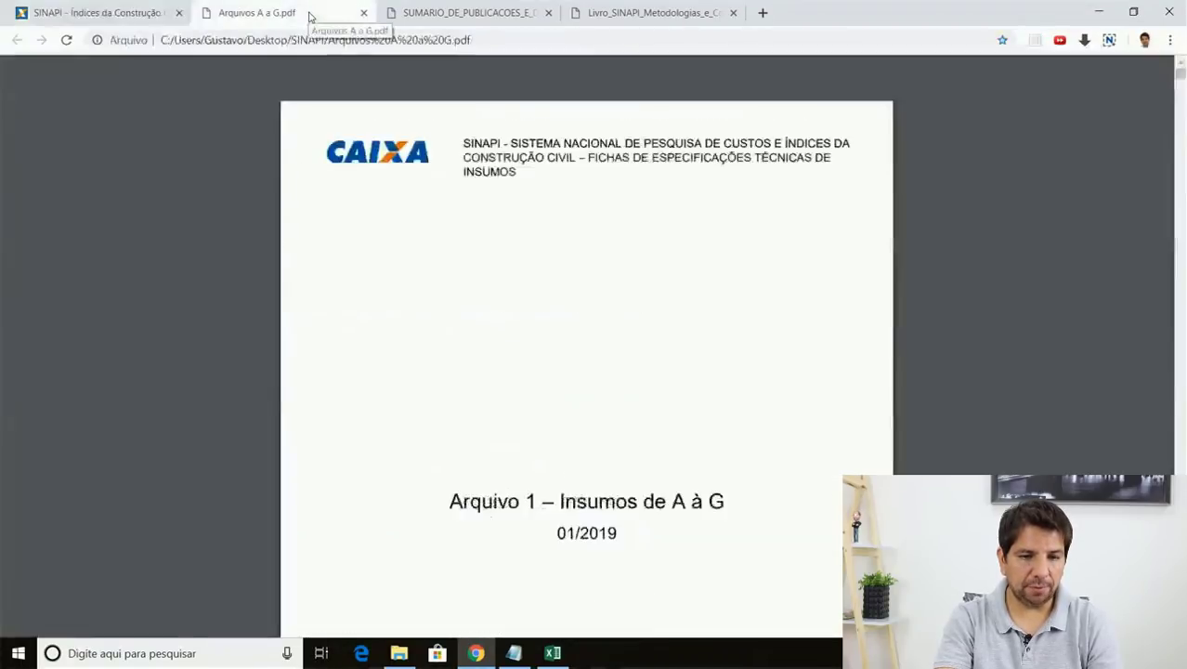
scroll(473, 232, "down", 1)
left_click(455, 12)
left_click(309, 12)
scroll(459, 202, "down", 2)
scroll(464, 214, "down", 3)
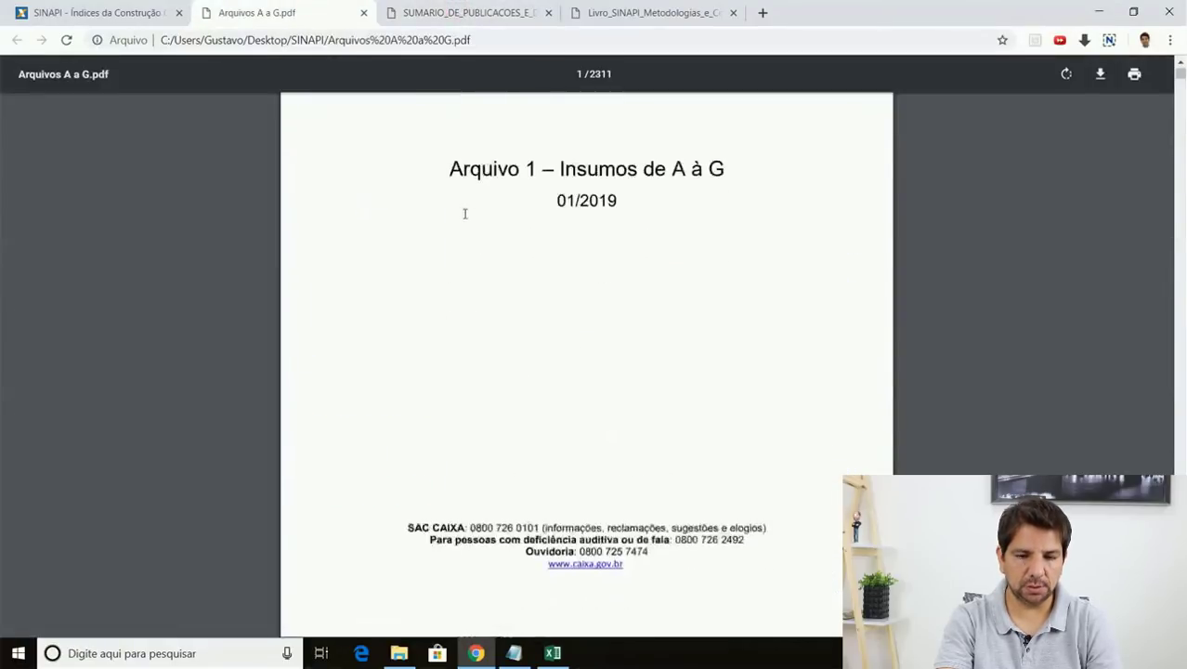
scroll(476, 262, "up", 3)
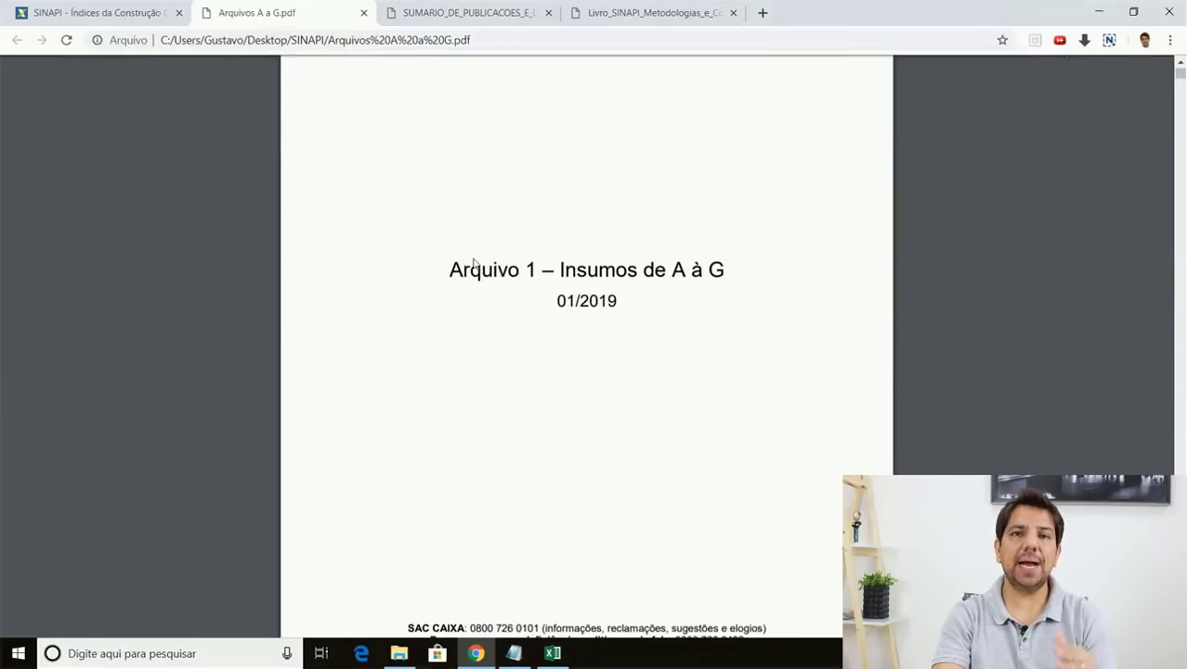
scroll(477, 264, "down", 4)
scroll(478, 262, "down", 12)
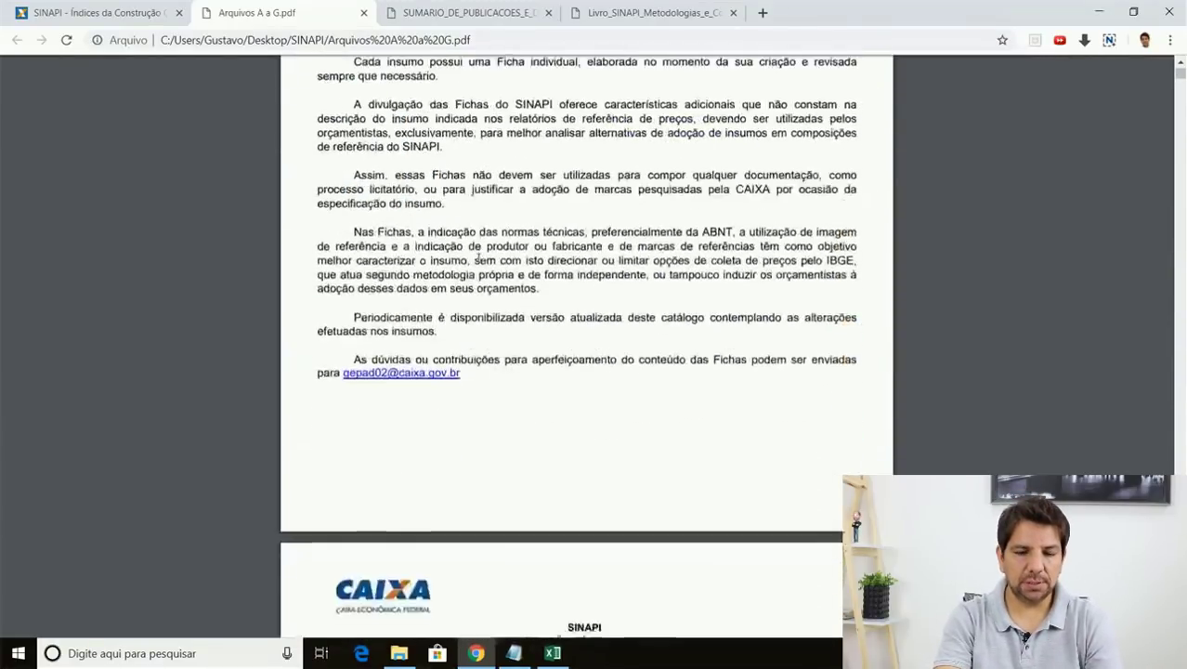
scroll(475, 265, "up", 1)
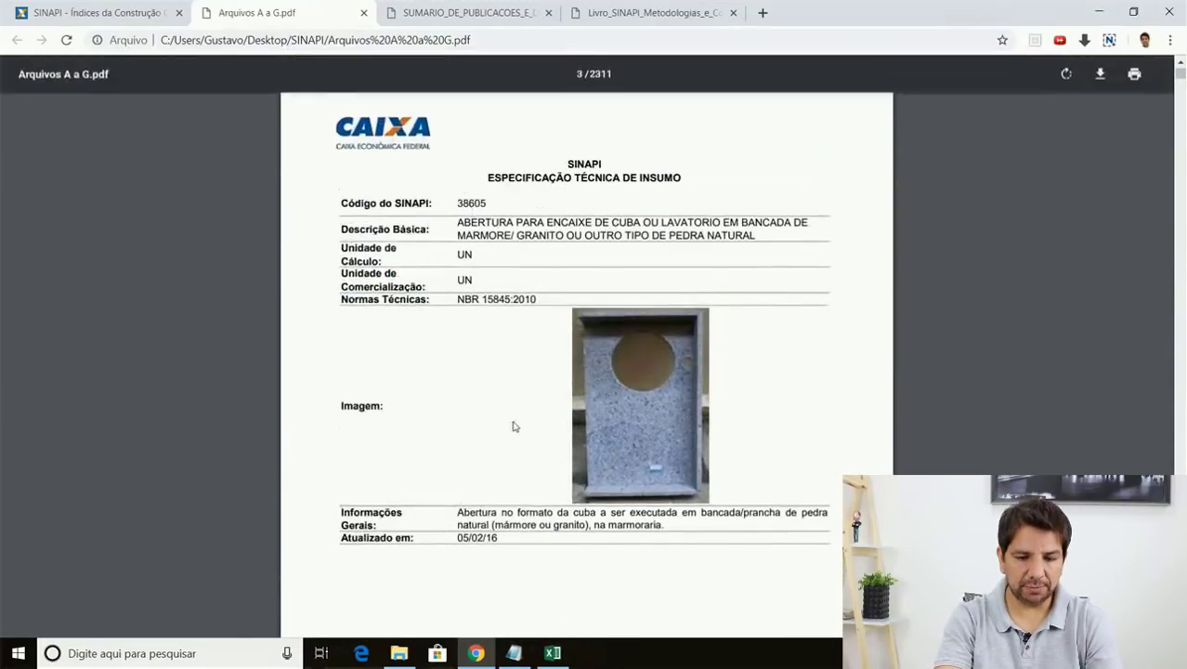
Switch to the analytic composition cost workbook in Excel and examine its header rows: title, encargos sociais, abrangência, reference date and referência de coleta.
left_click(552, 653)
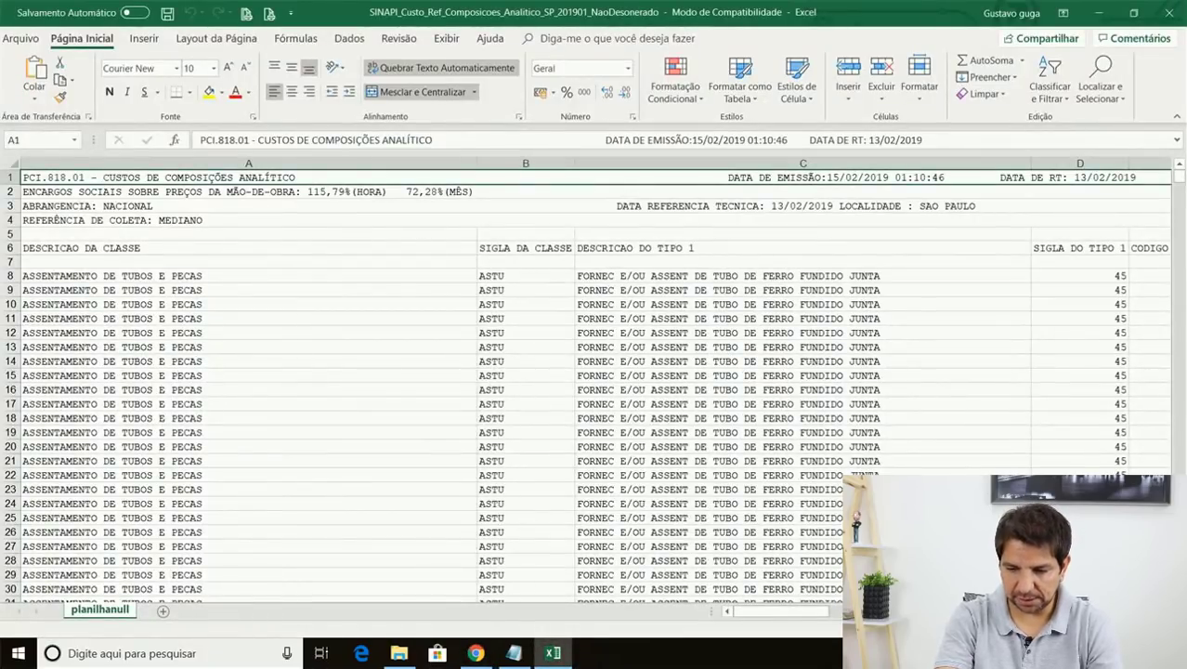
scroll(810, 501, "up", 1)
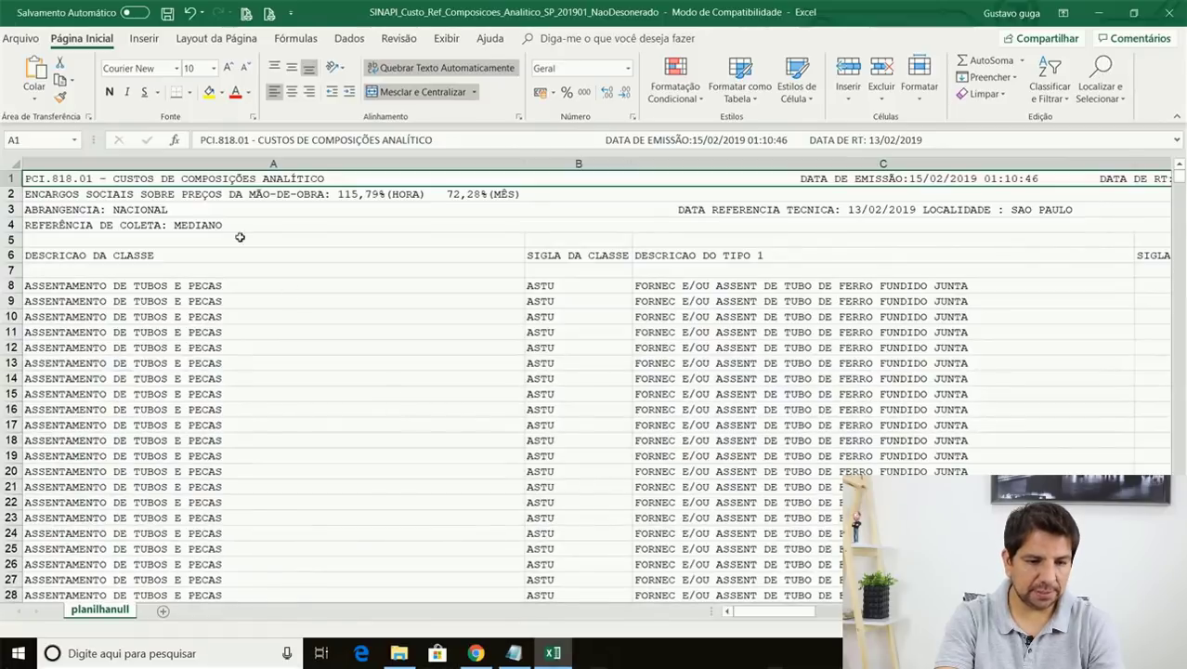
left_click(156, 224)
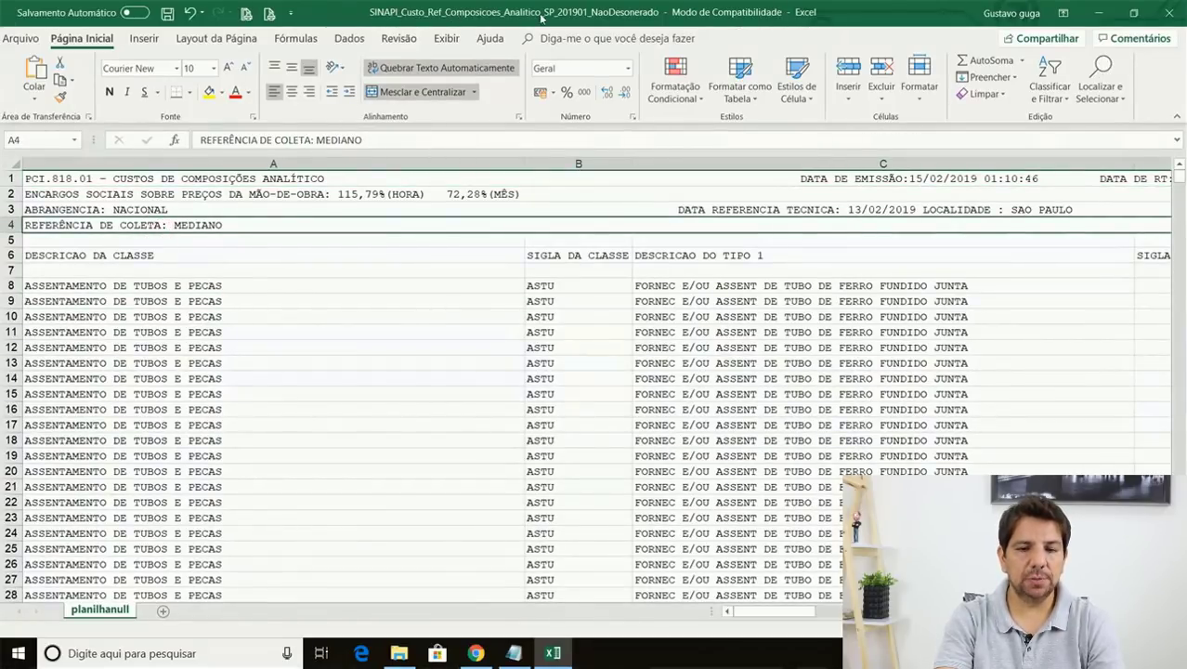
left_click(277, 248)
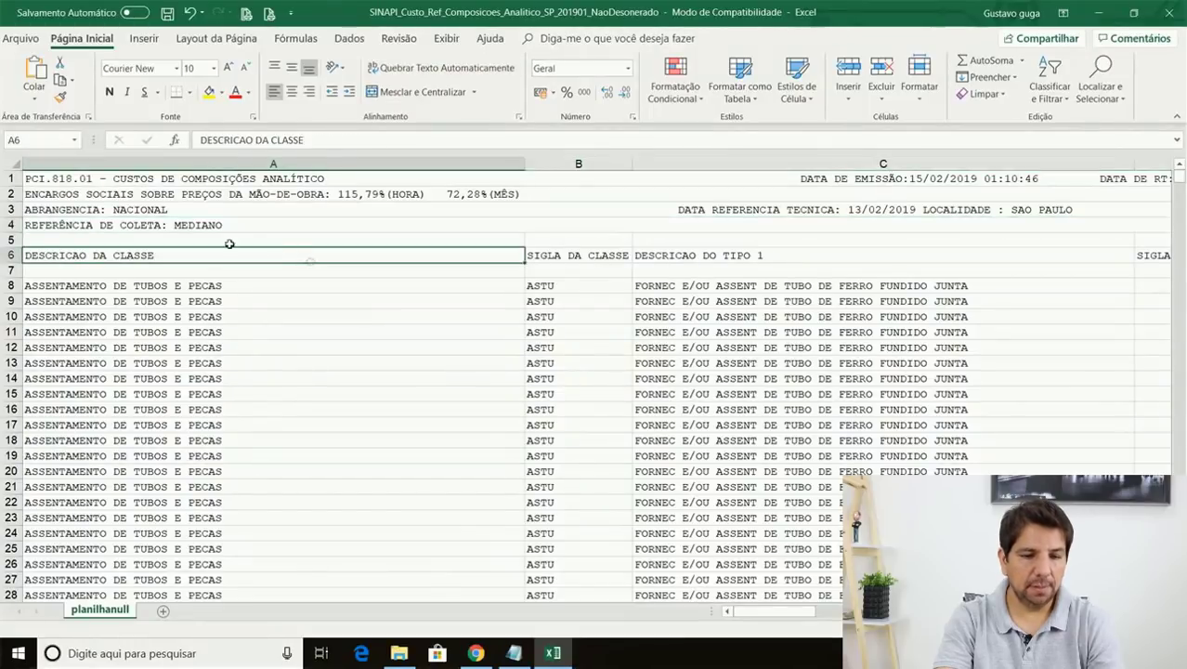
left_click_drag(147, 182, 186, 226)
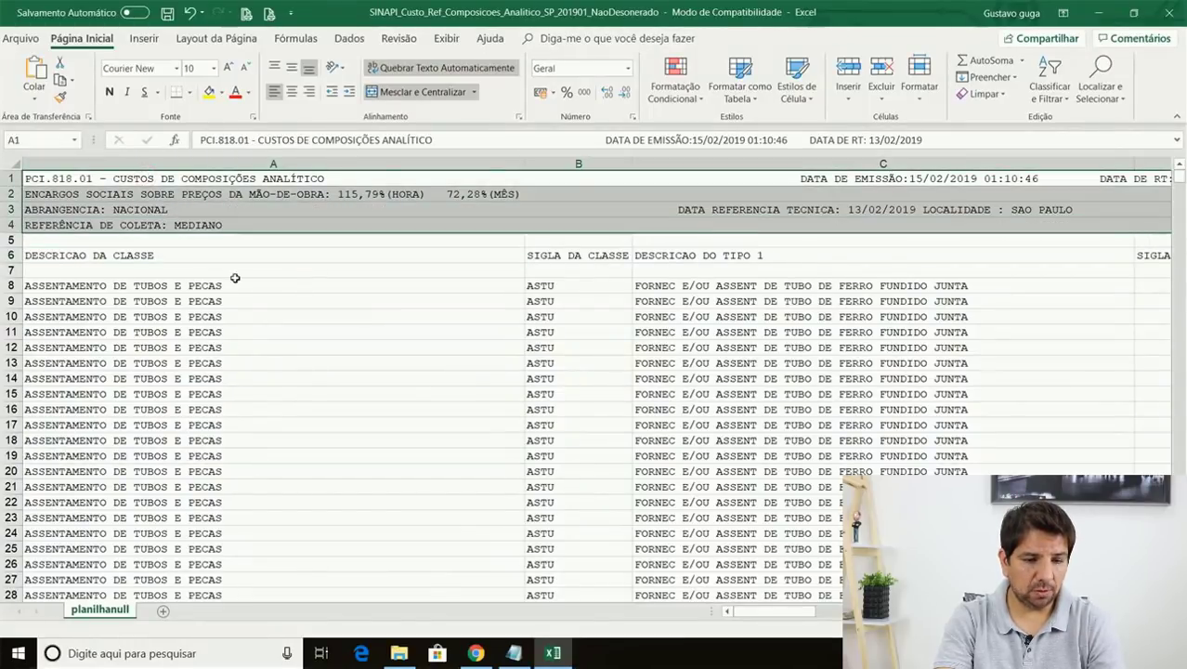
left_click(236, 284)
left_click(128, 193)
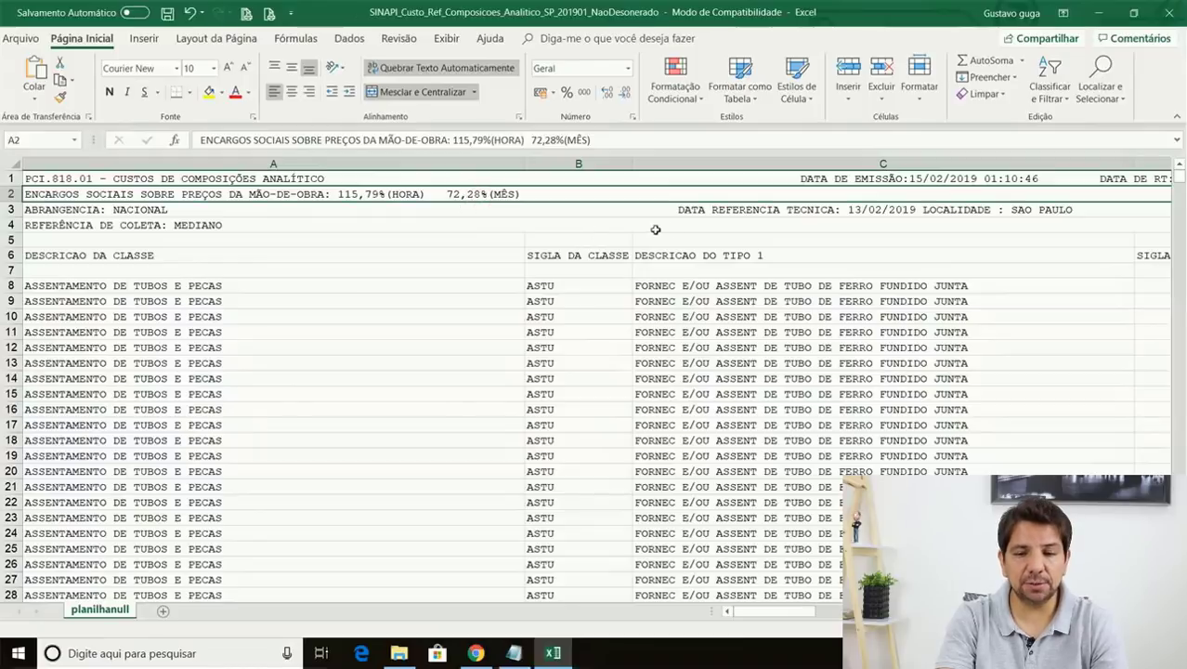
left_click(783, 212)
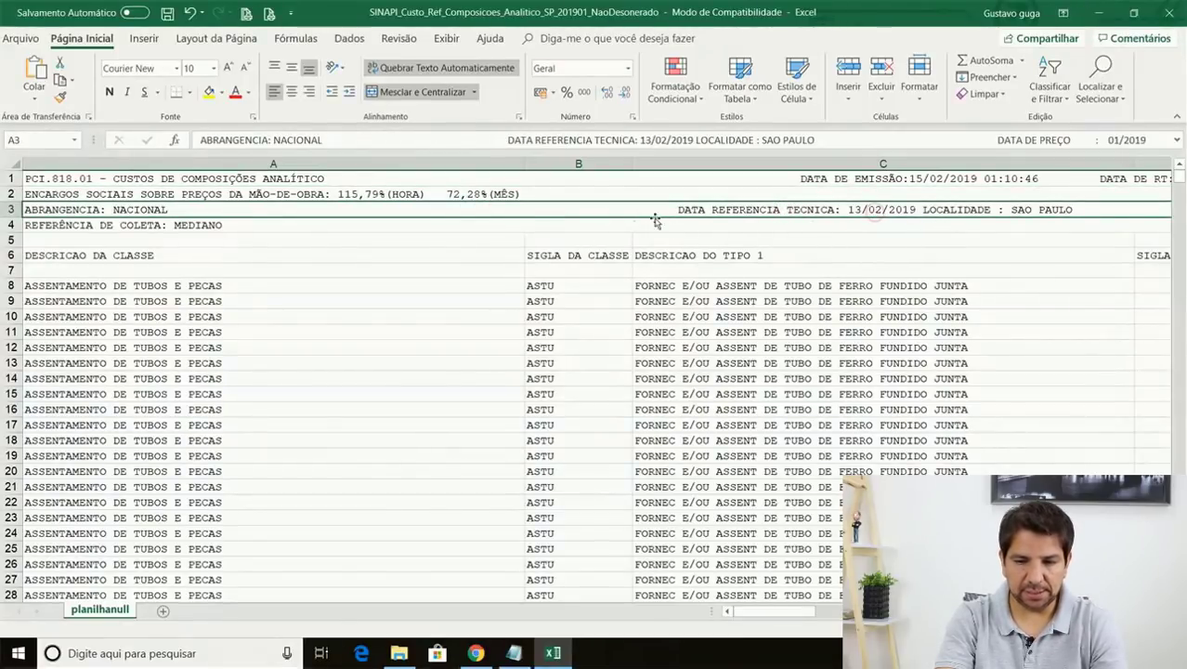
left_click(177, 226)
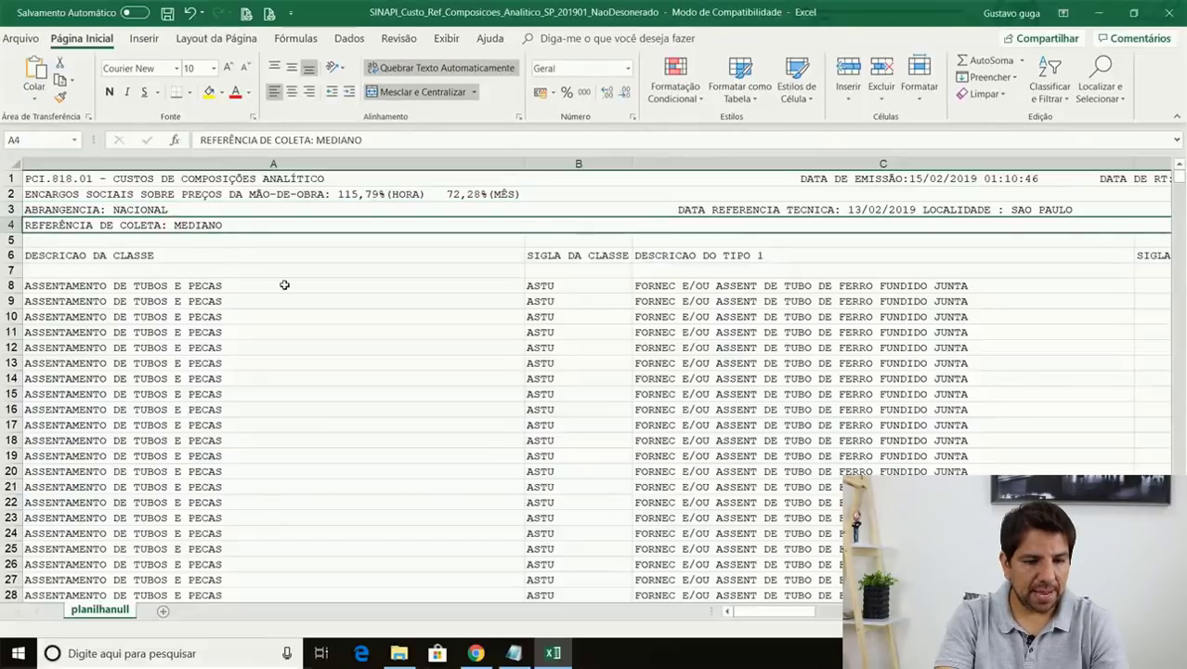
Review the row 6 column headings from Descrição da Classe through type and agrupador to Código da Composição.
left_click(117, 261)
left_click(215, 308)
left_click(199, 269)
left_click(562, 257)
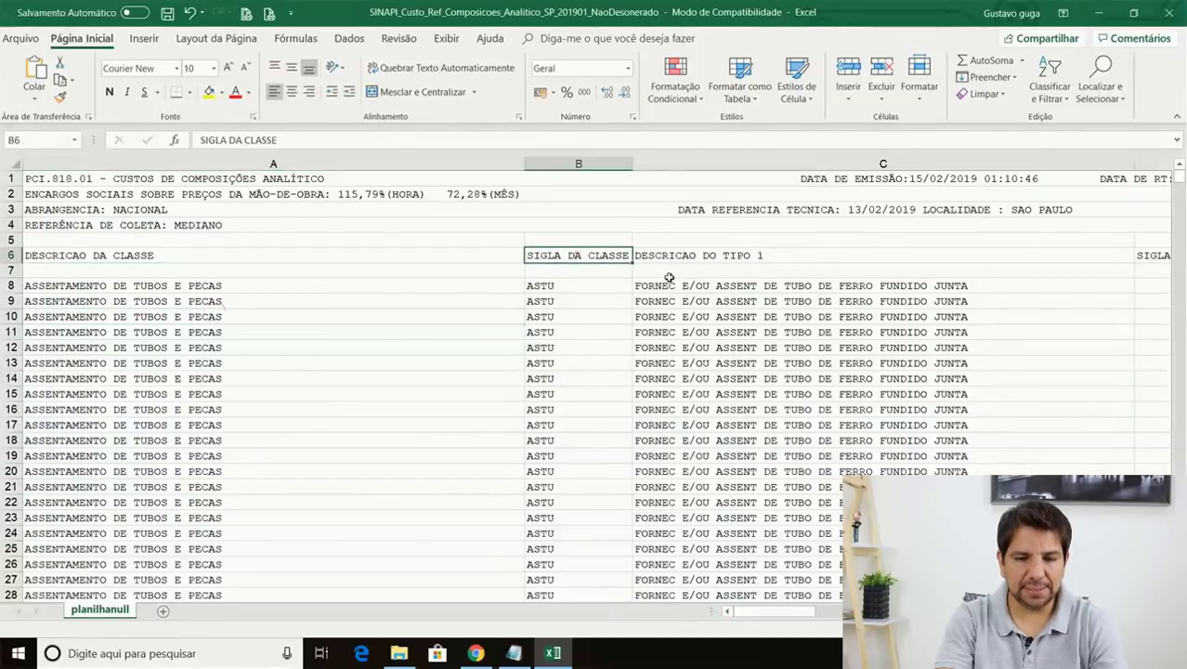
left_click(696, 259)
left_click_drag(773, 611, 800, 611)
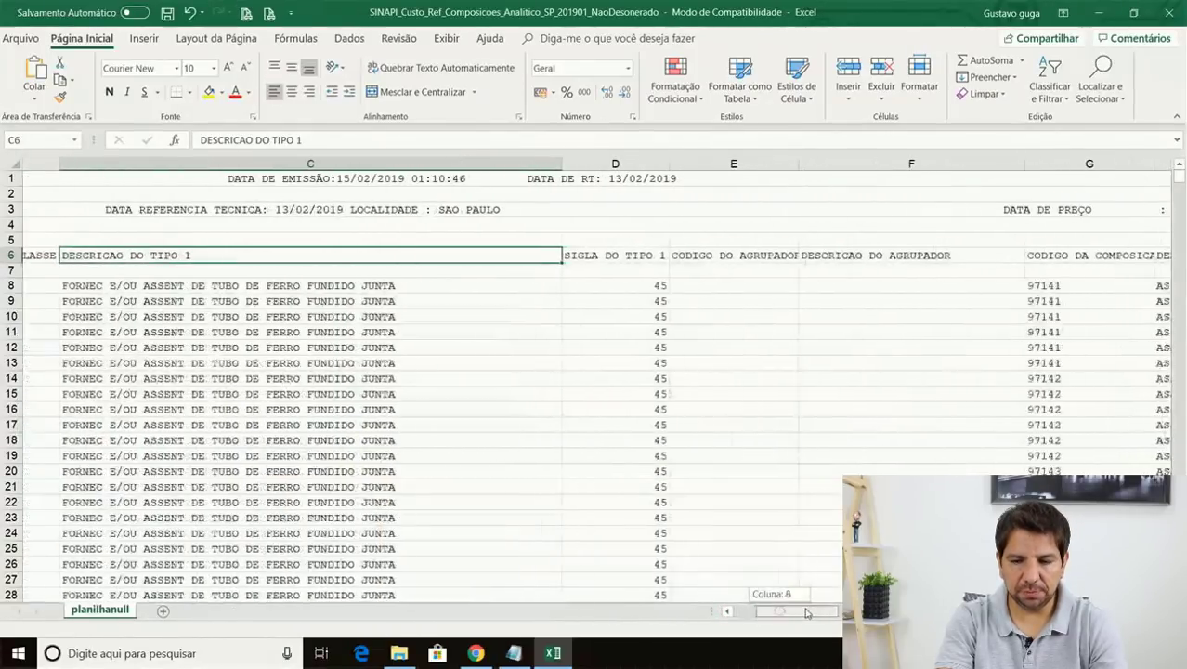
left_click(589, 252)
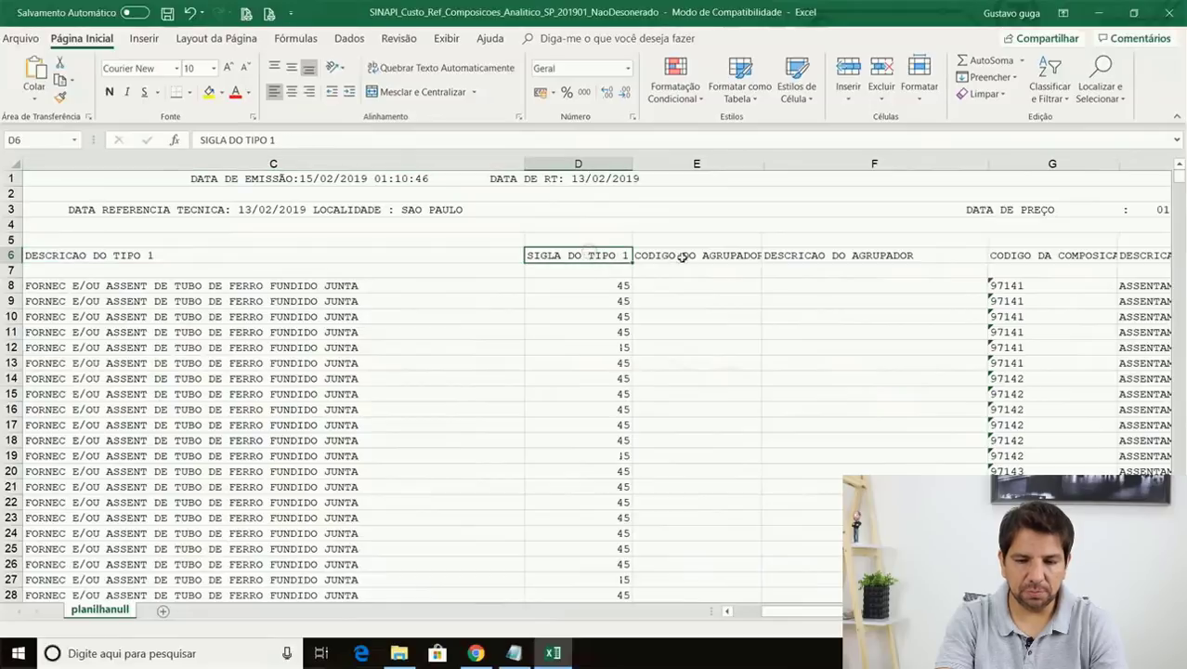
left_click(684, 257)
left_click(848, 250)
left_click(1022, 260)
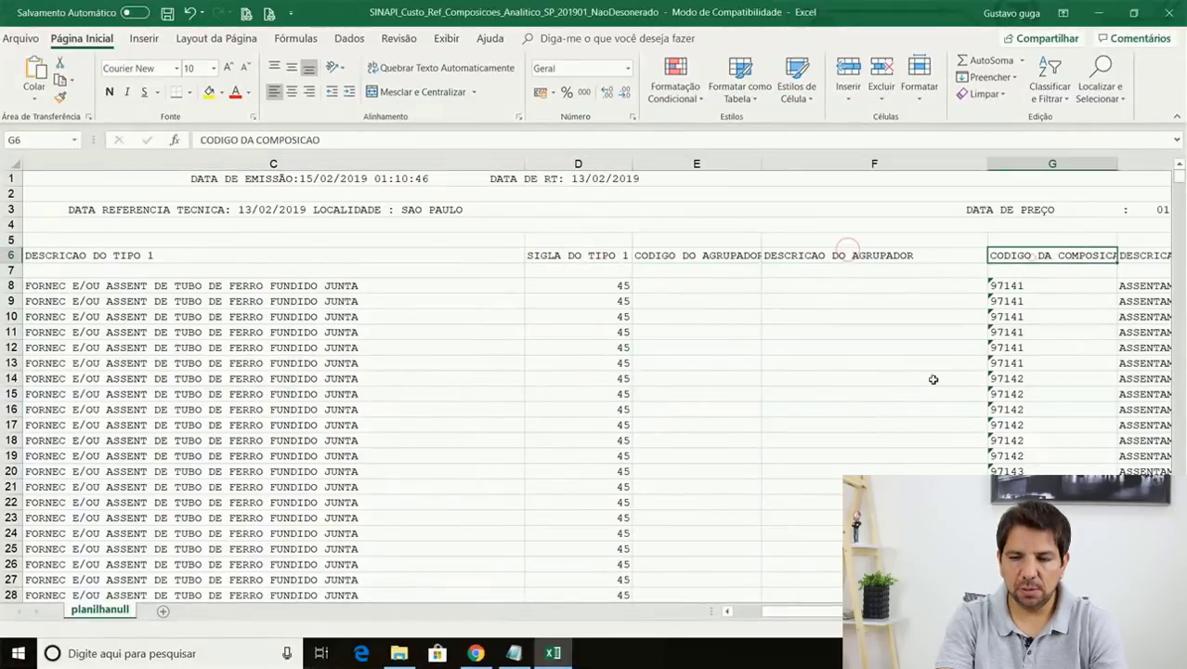
Inspect the composition description in H8, then highlight cells in the Origem de Preço and Custo Total columns.
left_click_drag(801, 611, 836, 611)
left_click(617, 257)
left_click(626, 287)
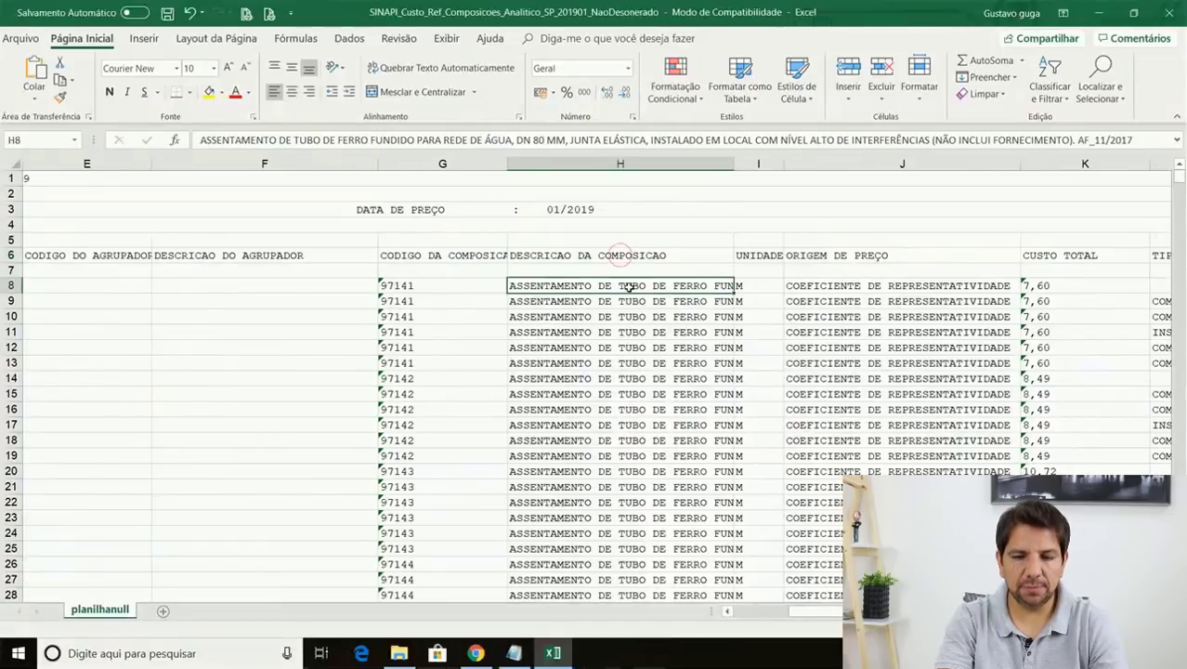
left_click_drag(834, 623, 841, 612)
left_click_drag(608, 296, 650, 460)
left_click(730, 427)
left_click_drag(711, 306, 734, 427)
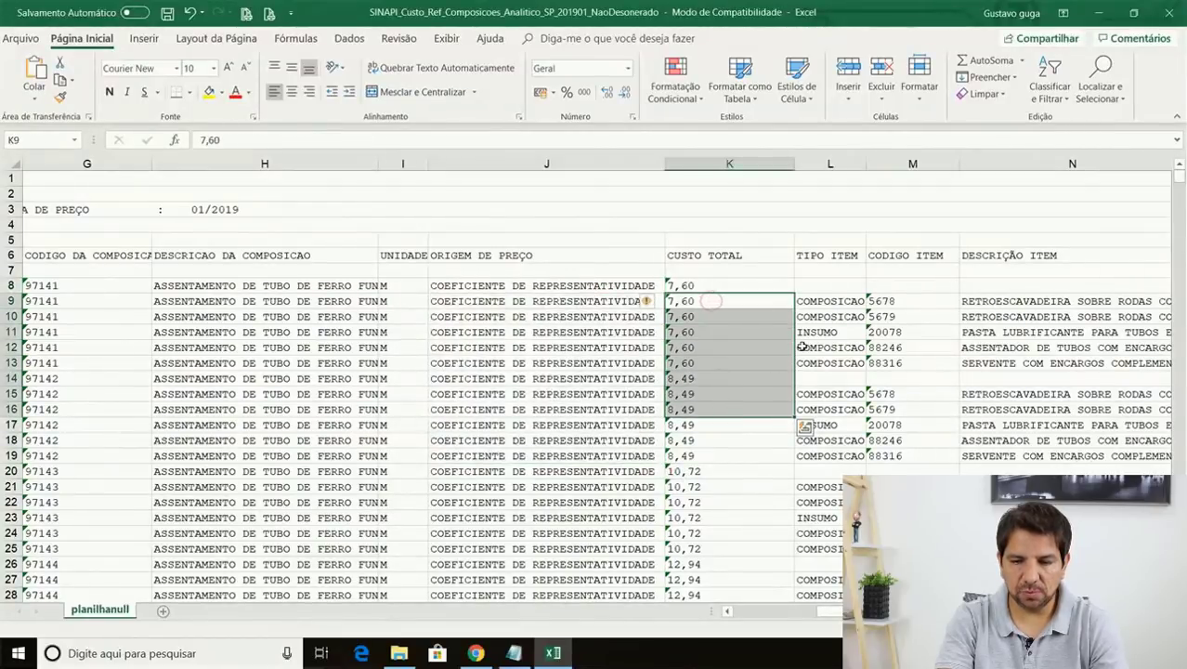
Examine the items making up composition 97141, comparing the Tipo Item entries and the item descriptions in rows 9 to 13.
left_click(823, 342)
left_click(810, 317)
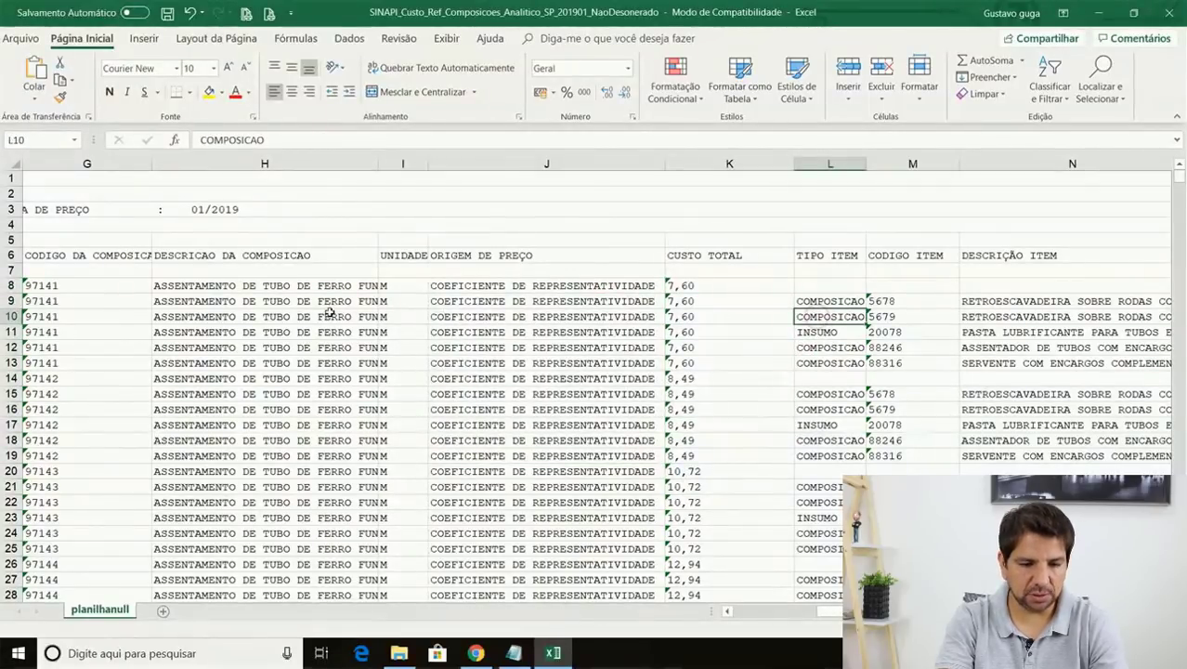
left_click(238, 317)
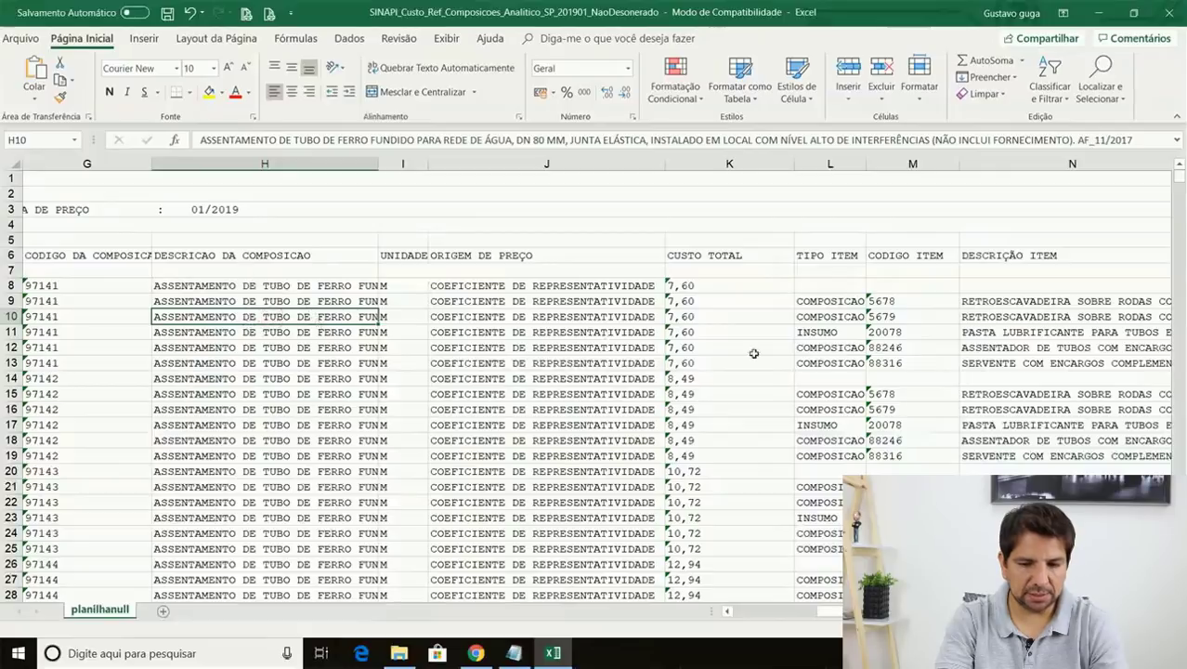
left_click(835, 317)
left_click(813, 334)
scroll(678, 301, "right", 5)
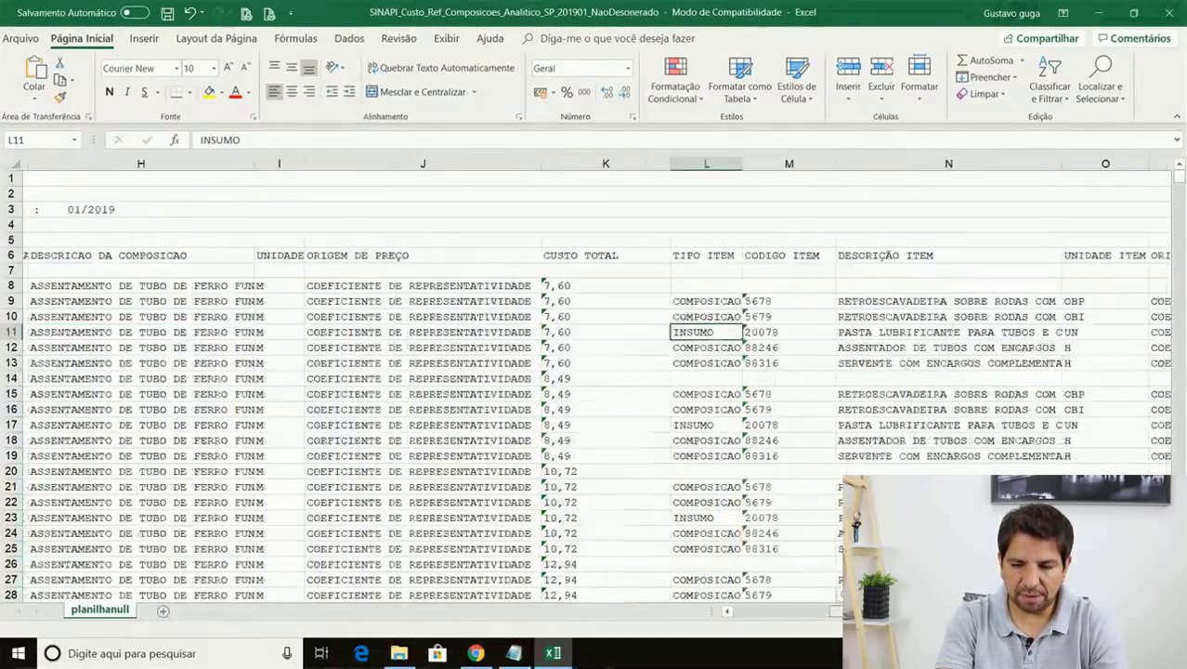
left_click(678, 301)
left_click(675, 317)
left_click(685, 334)
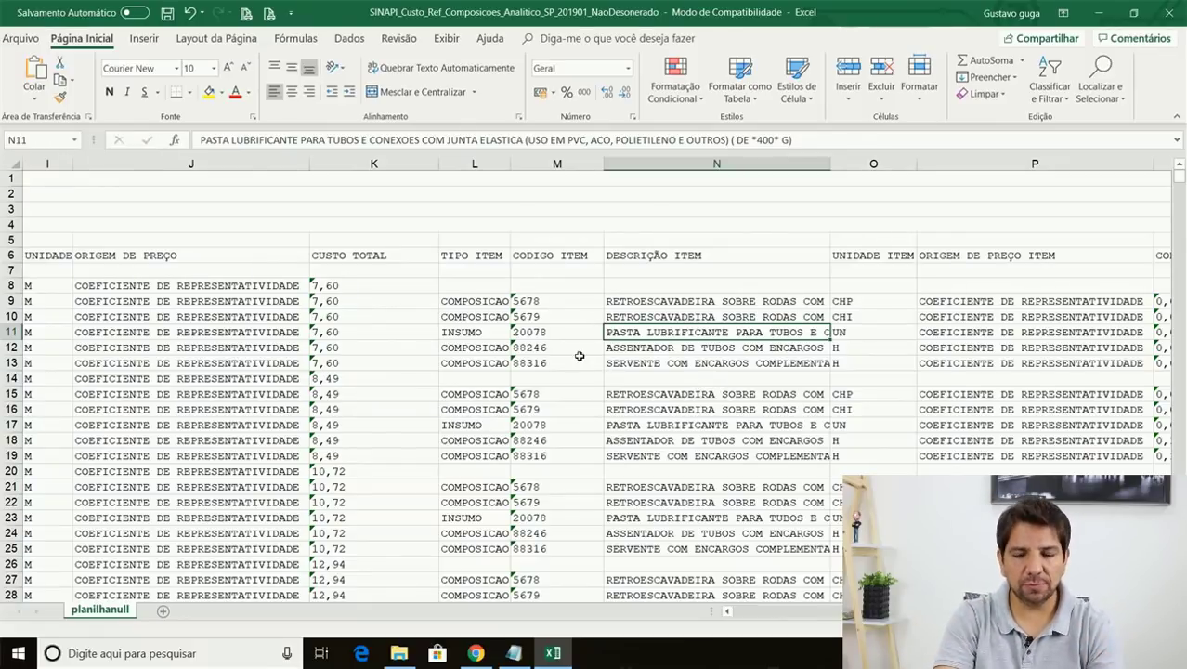
left_click(648, 366)
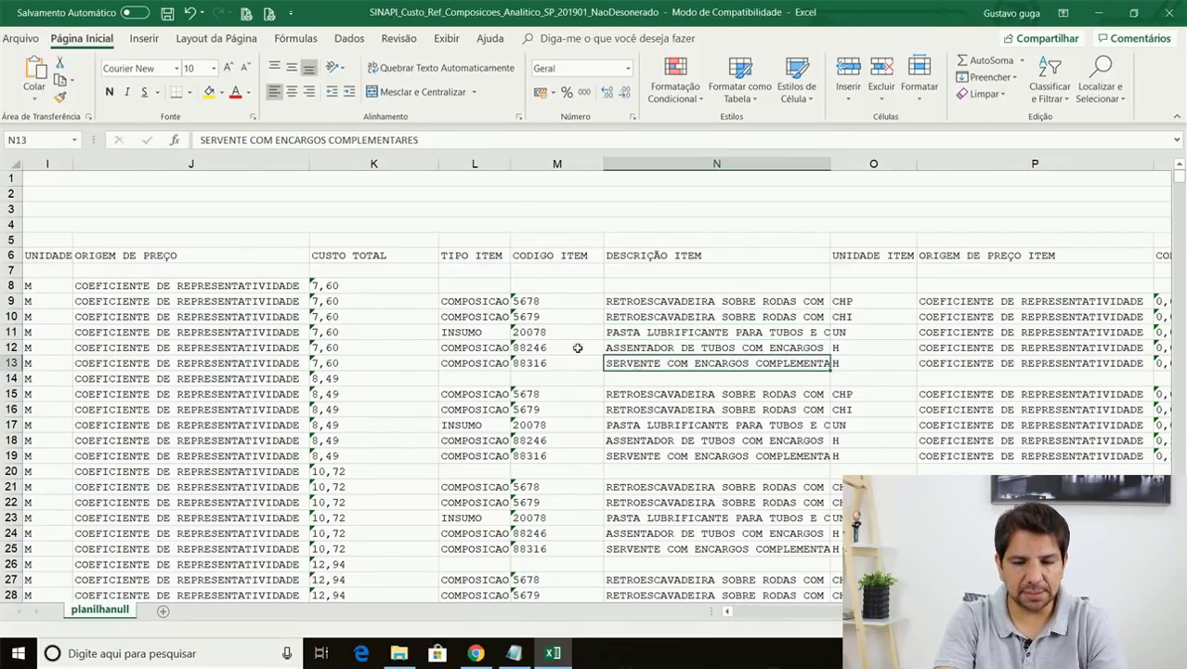
Inspect the Tipo Item entry in L11, the type 1 descriptions in C8 and C9, and the composition description in H8.
left_click(474, 332)
left_click_drag(882, 613, 761, 626)
left_click(293, 288)
left_click(304, 303)
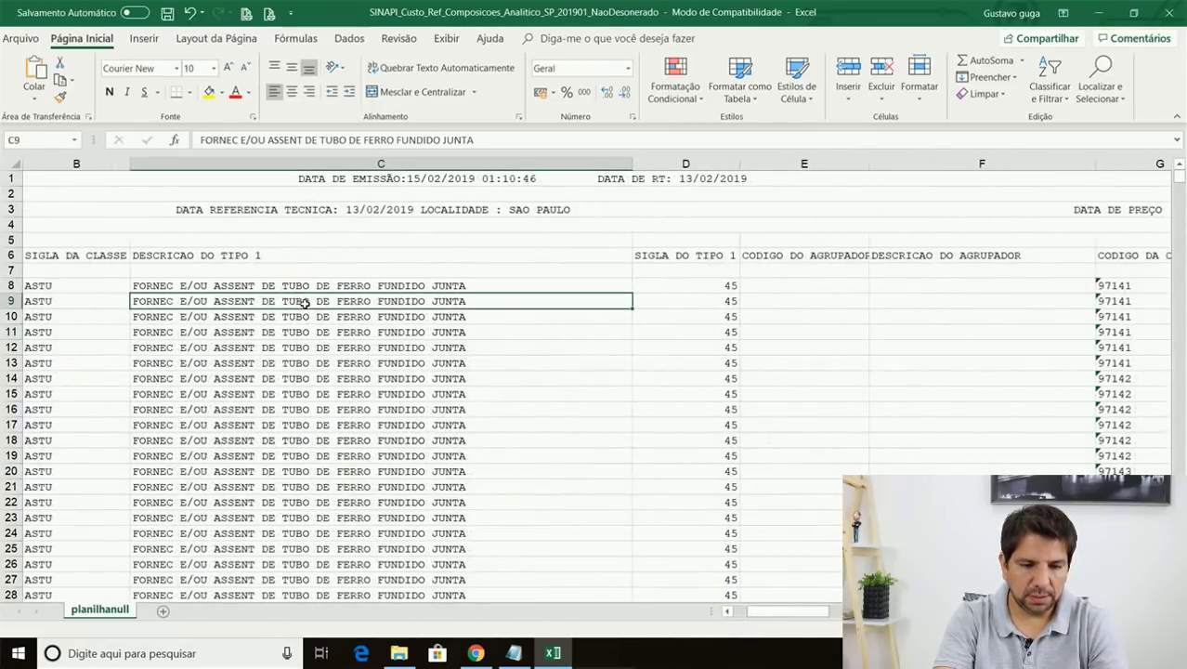
left_click_drag(785, 610, 818, 611)
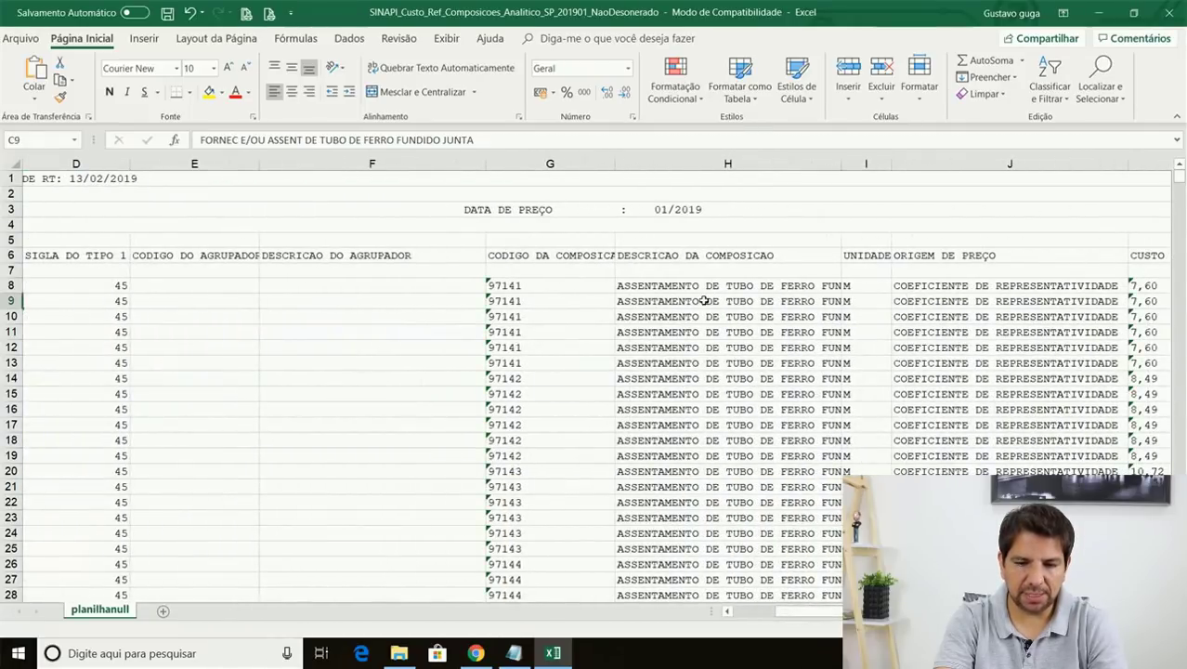
left_click(706, 289)
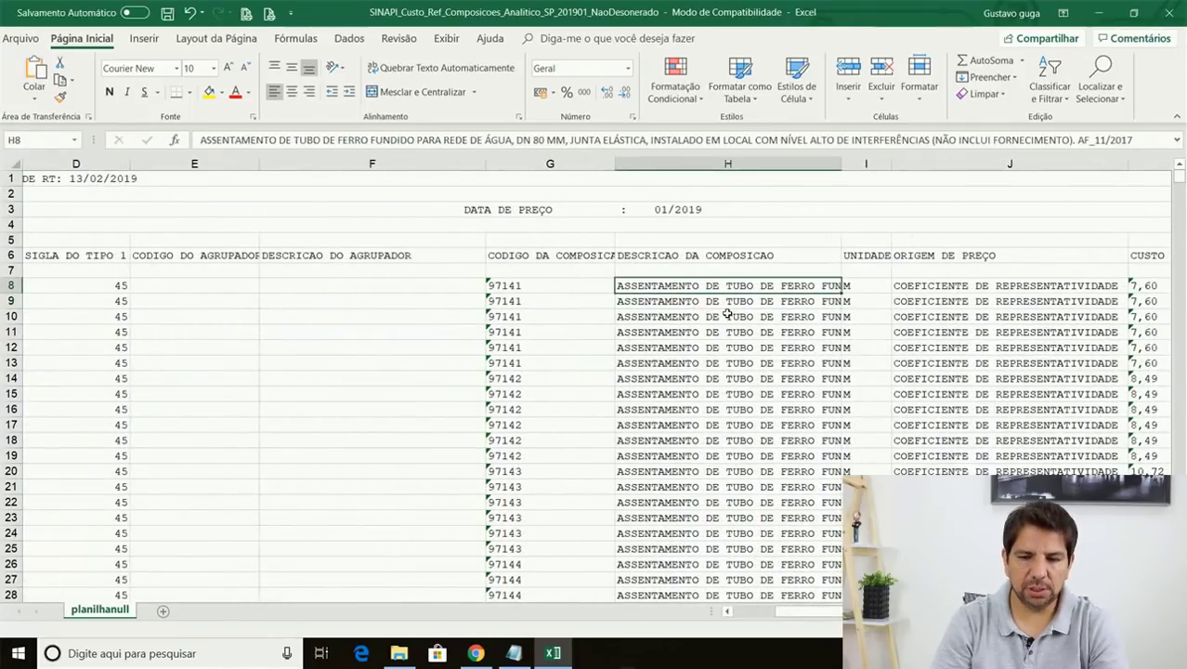
Highlight the code, description and Origem de Preço entries belonging to composition 97141 in the rows from 8 down.
left_click_drag(543, 282, 541, 455)
left_click_drag(522, 285, 531, 356)
left_click_drag(806, 610, 841, 613)
left_click_drag(161, 286, 294, 348)
left_click_drag(484, 288, 539, 362)
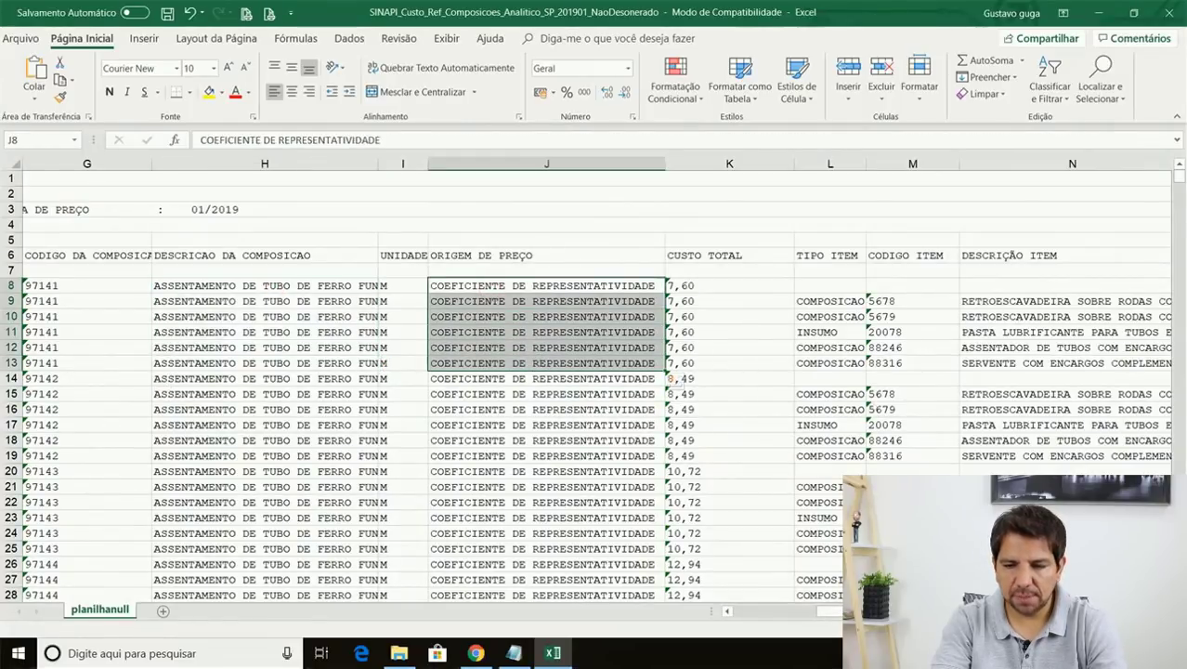
Highlight the item descriptions of composition 97141 in N9:N13, then inspect the full descriptions in N10 and N9.
left_click_drag(829, 611, 836, 611)
scroll(739, 430, "right", 1)
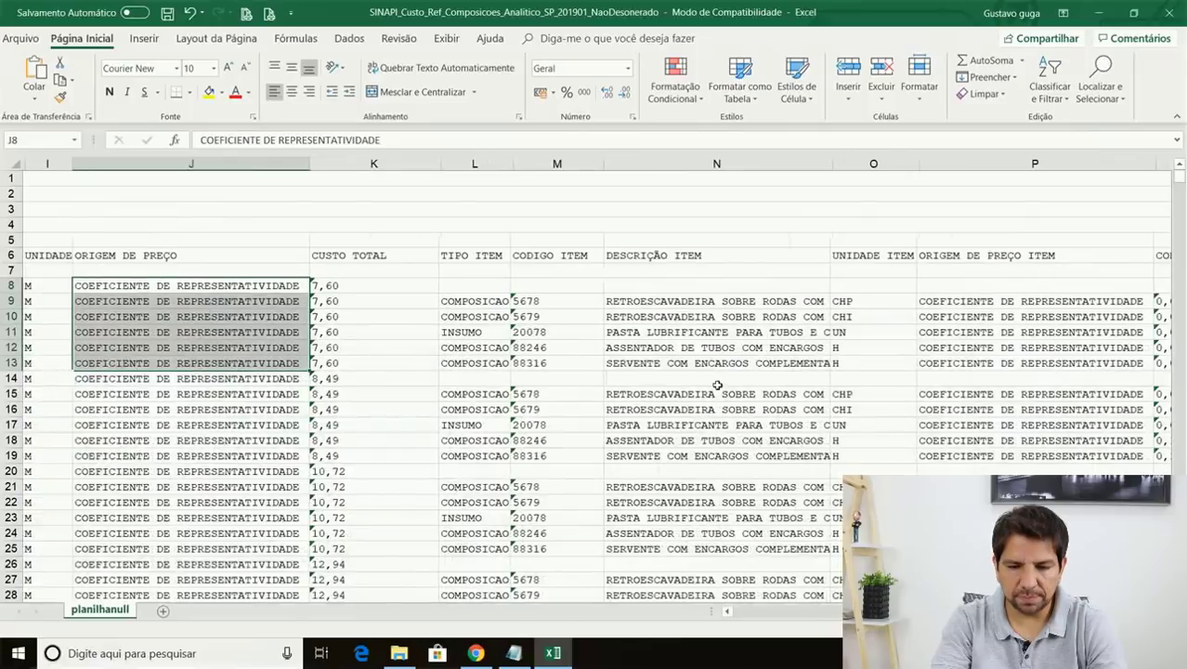
left_click_drag(671, 297, 666, 324)
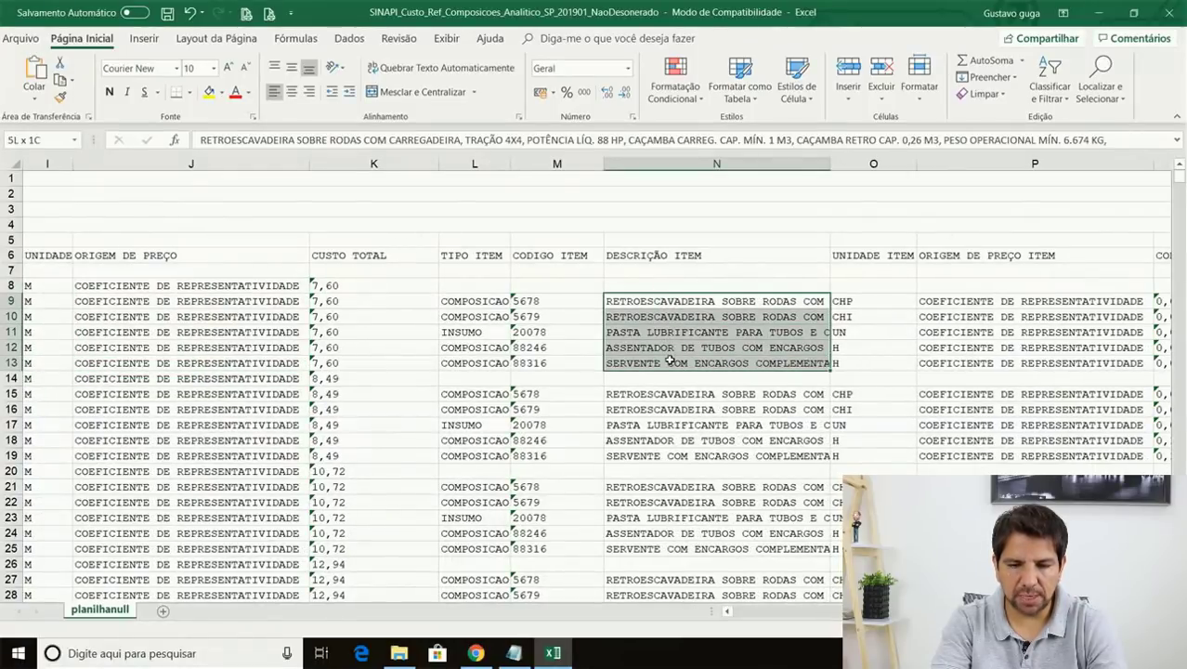
left_click(675, 319)
left_click(658, 301)
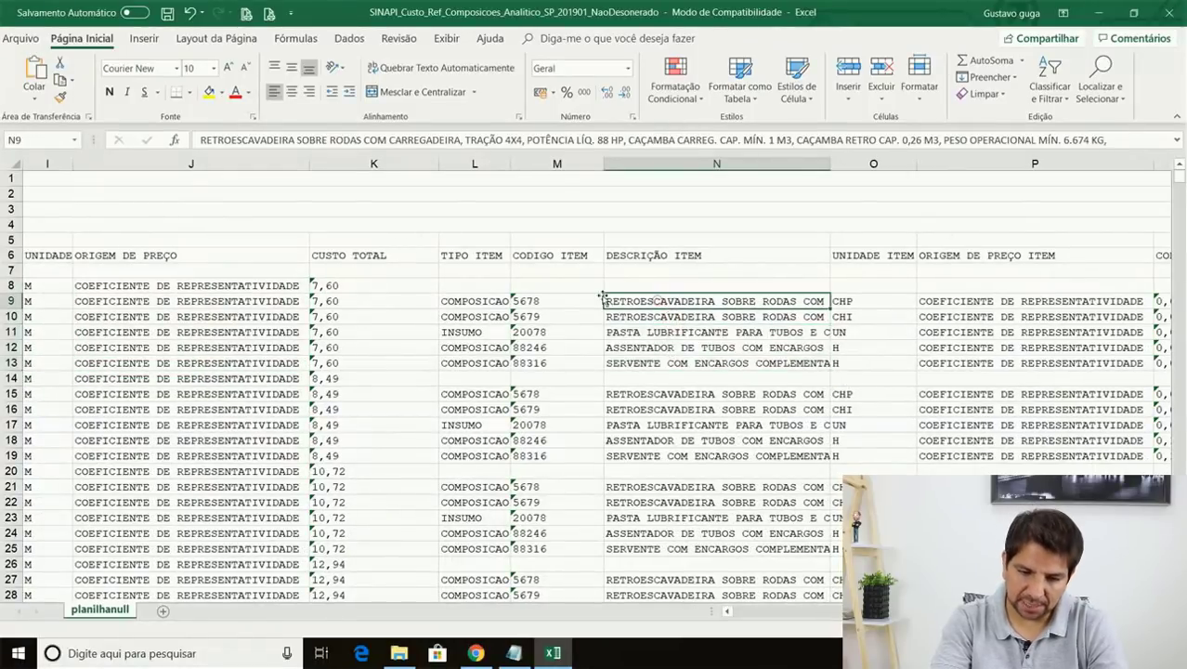
Check the item type, description and item code of the first component in row 9.
left_click(474, 304)
left_click(653, 305)
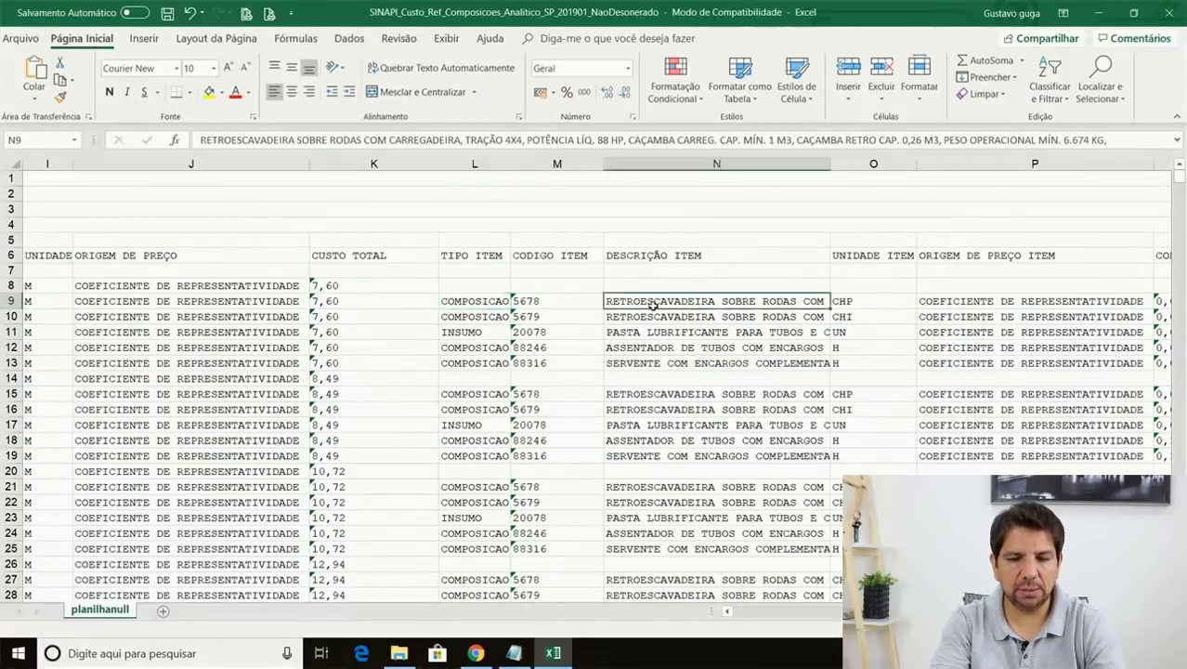
left_click(530, 302)
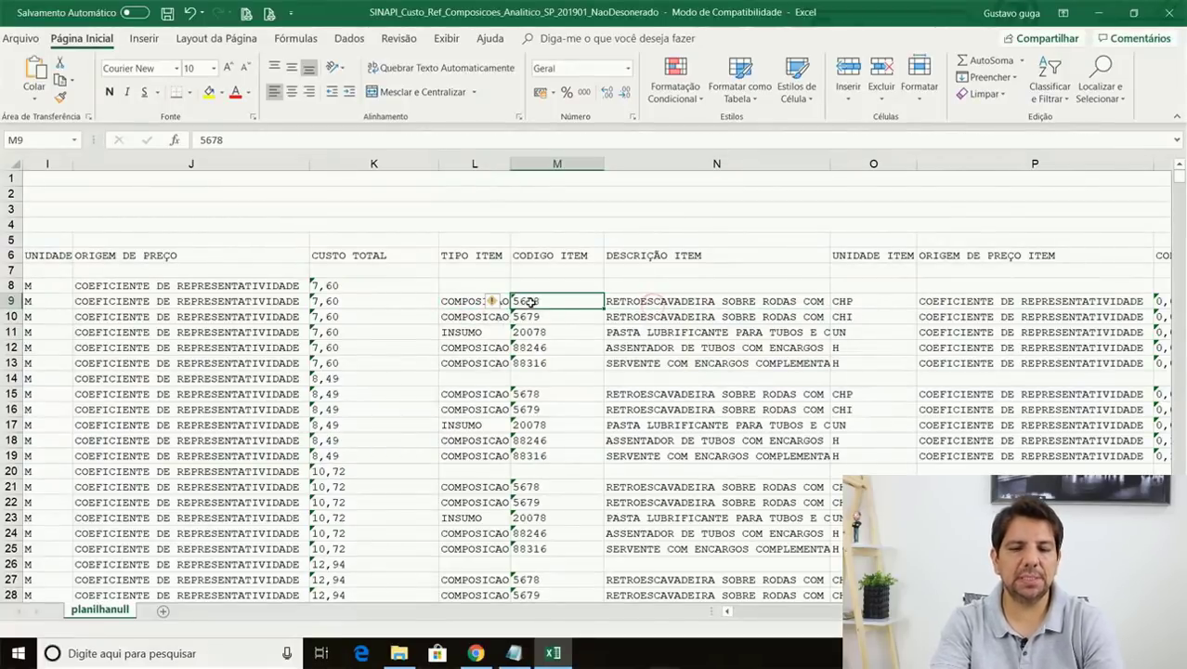
left_click(463, 304)
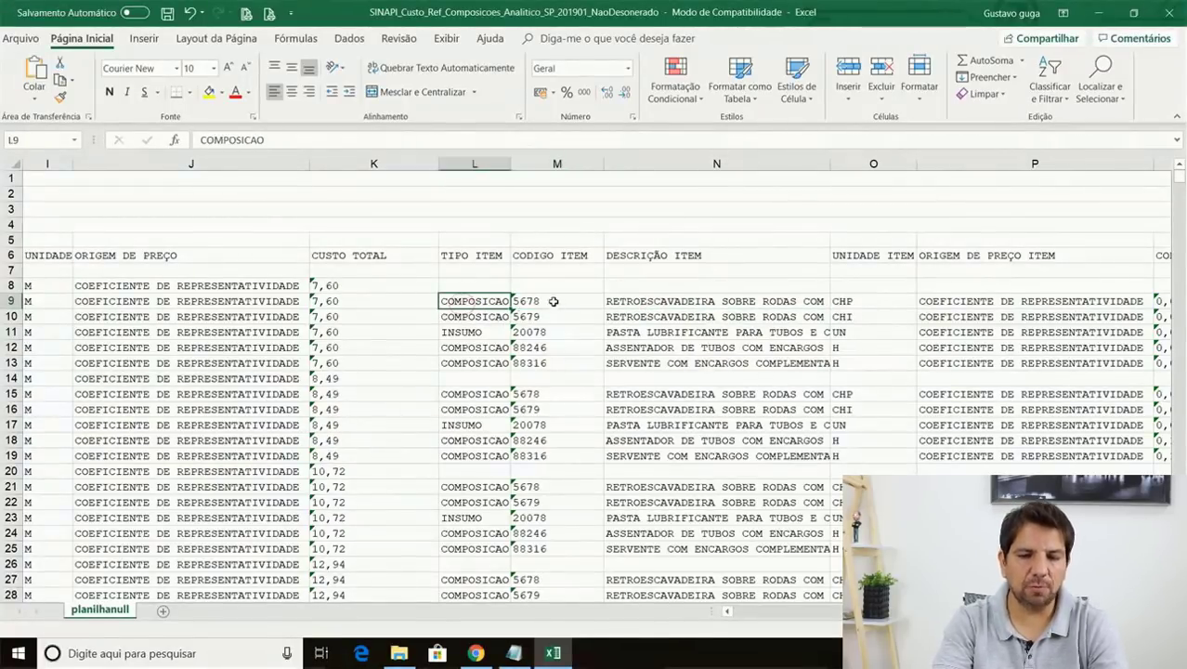
Search the worksheet for item code 5678 from M9, then close the search and return to M9.
left_click(555, 301)
left_click(1100, 79)
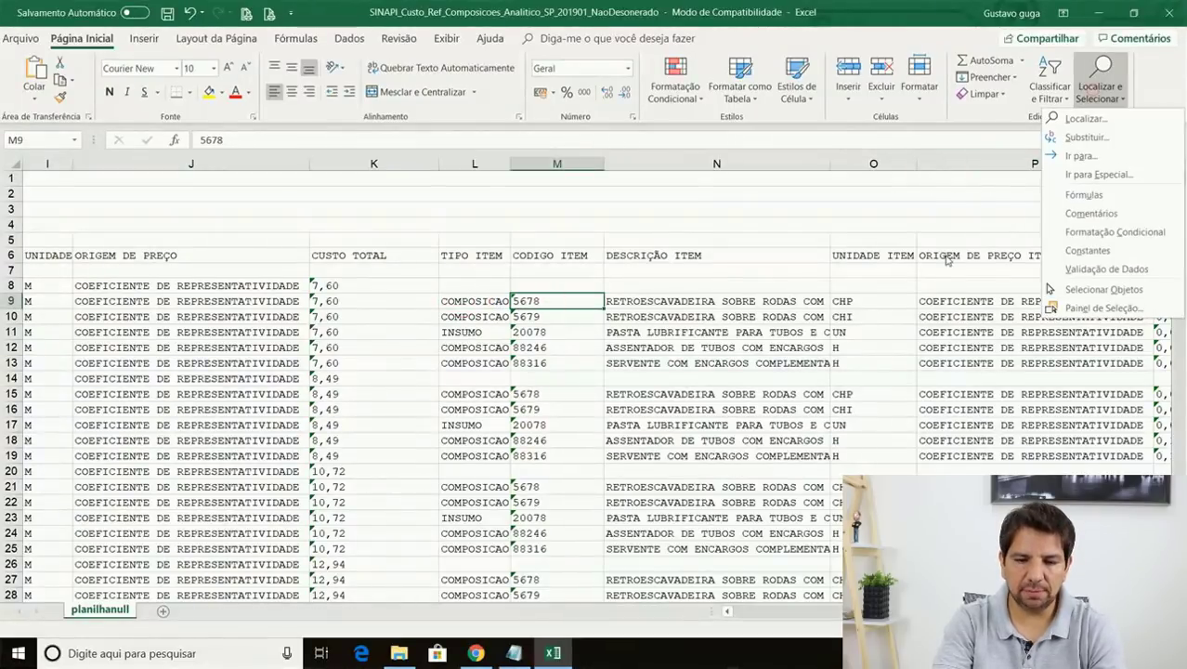
left_click(1083, 118)
type("5678")
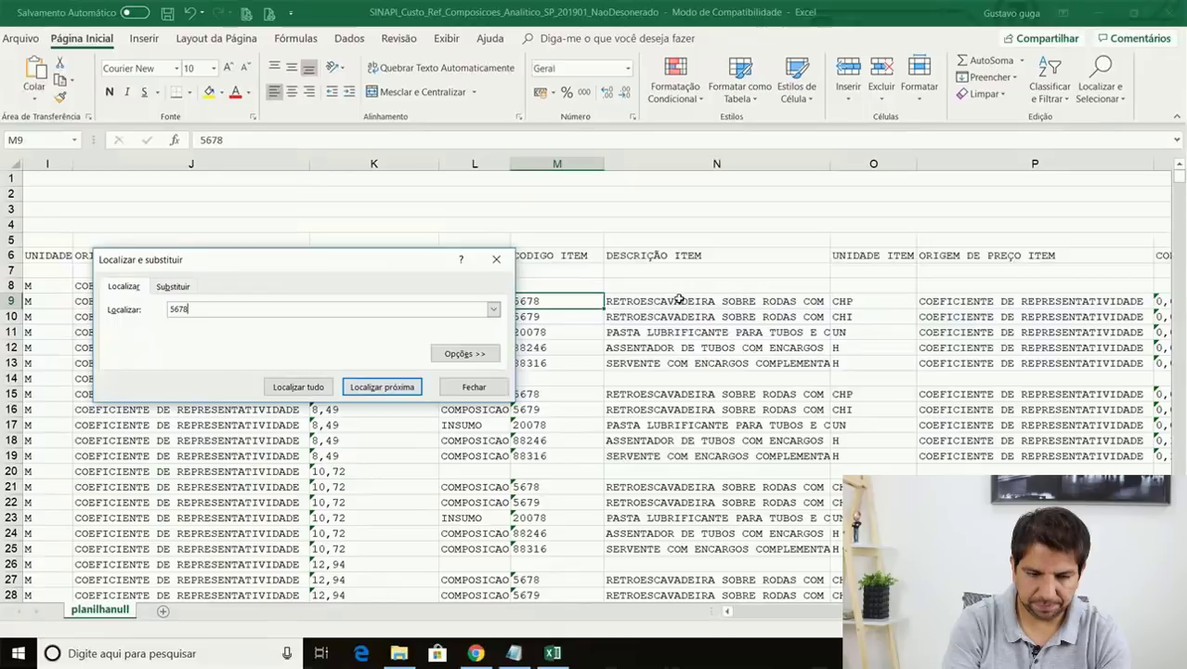
key("Return")
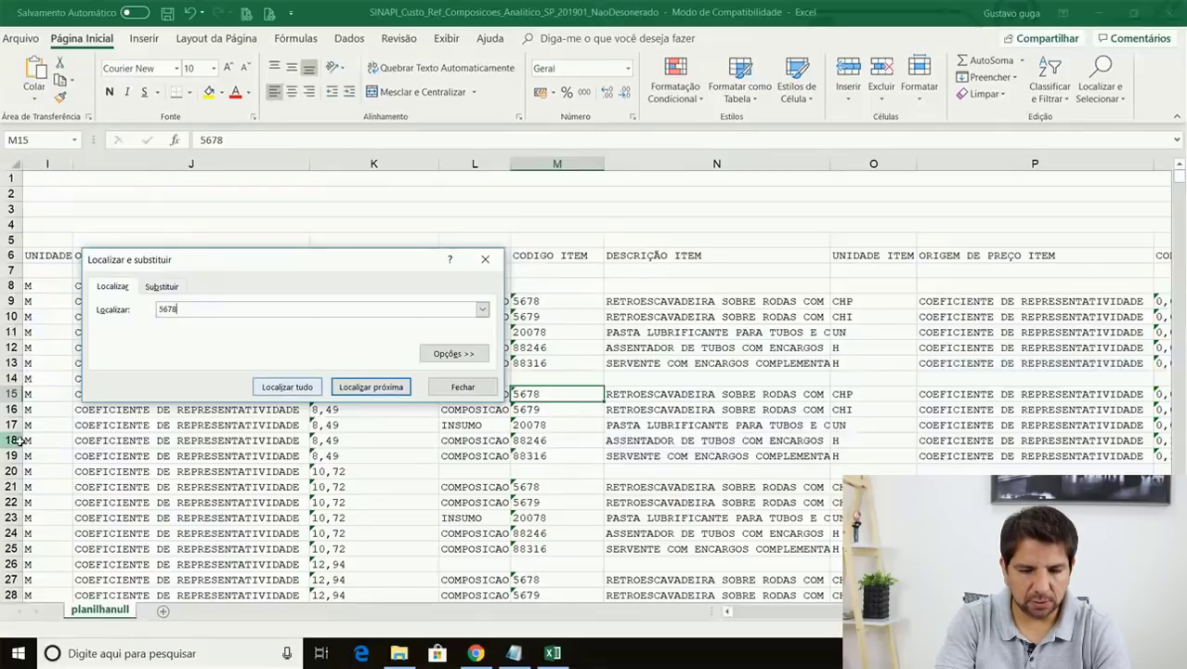
left_click(460, 388)
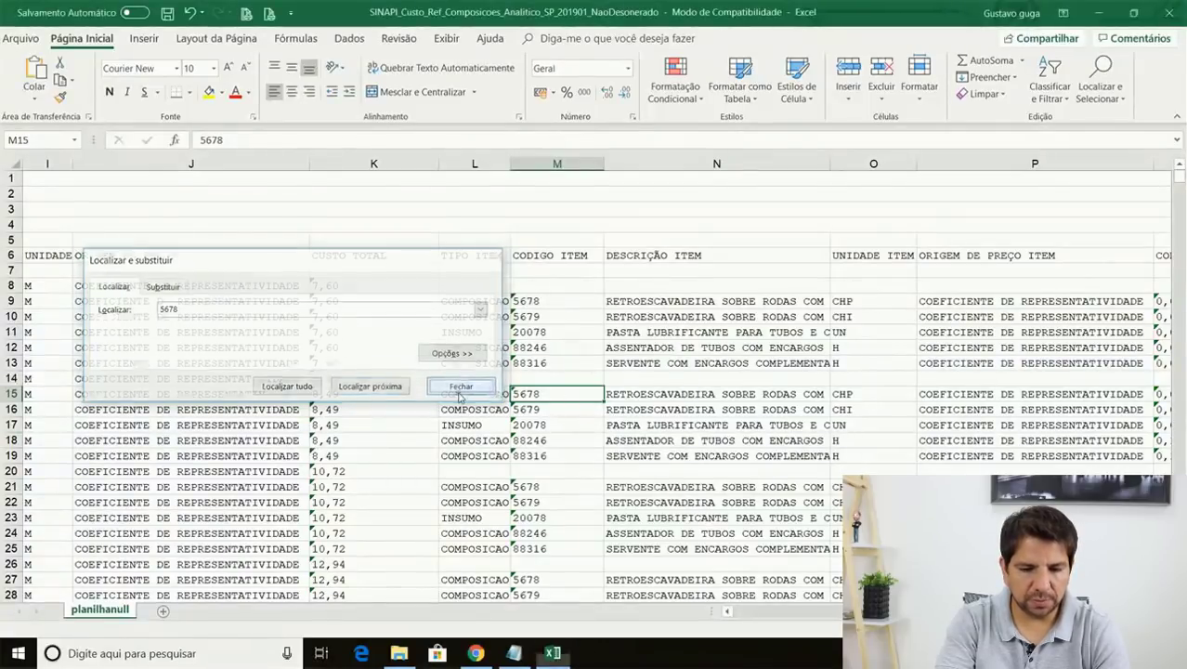
left_click(549, 303)
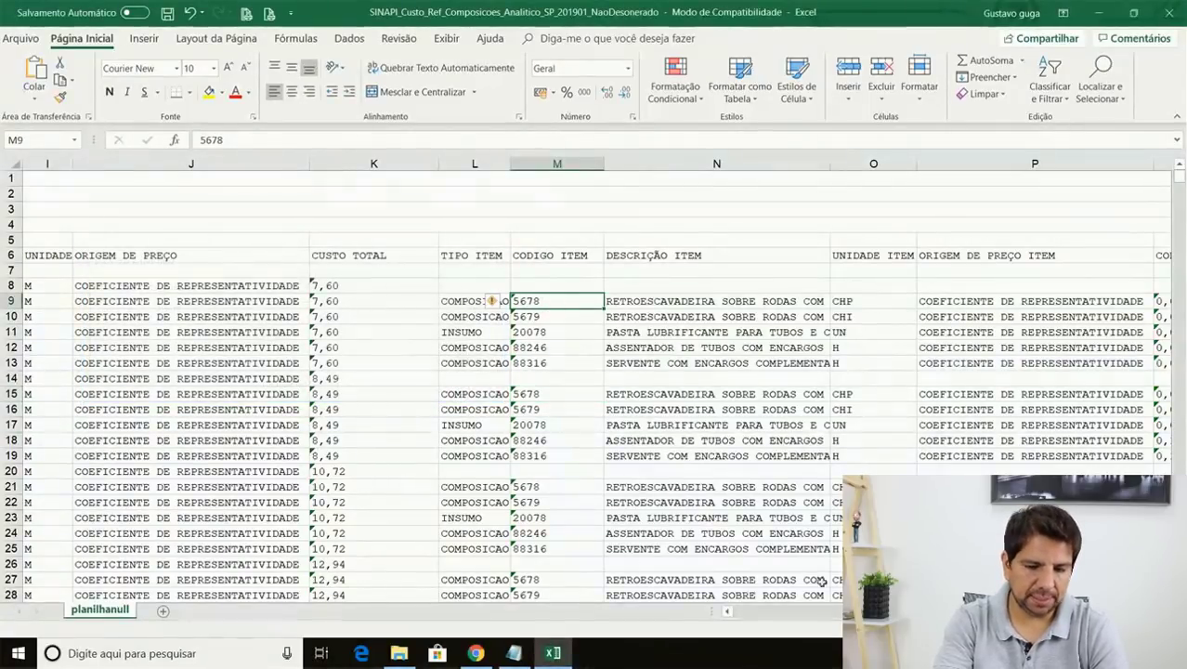
Review the descriptions, coefficients and unit prices of composition 97141's items in rows 9 to 13.
left_click_drag(785, 612, 849, 610)
left_click(734, 316)
left_click_drag(896, 303, 897, 363)
left_click_drag(411, 301, 418, 360)
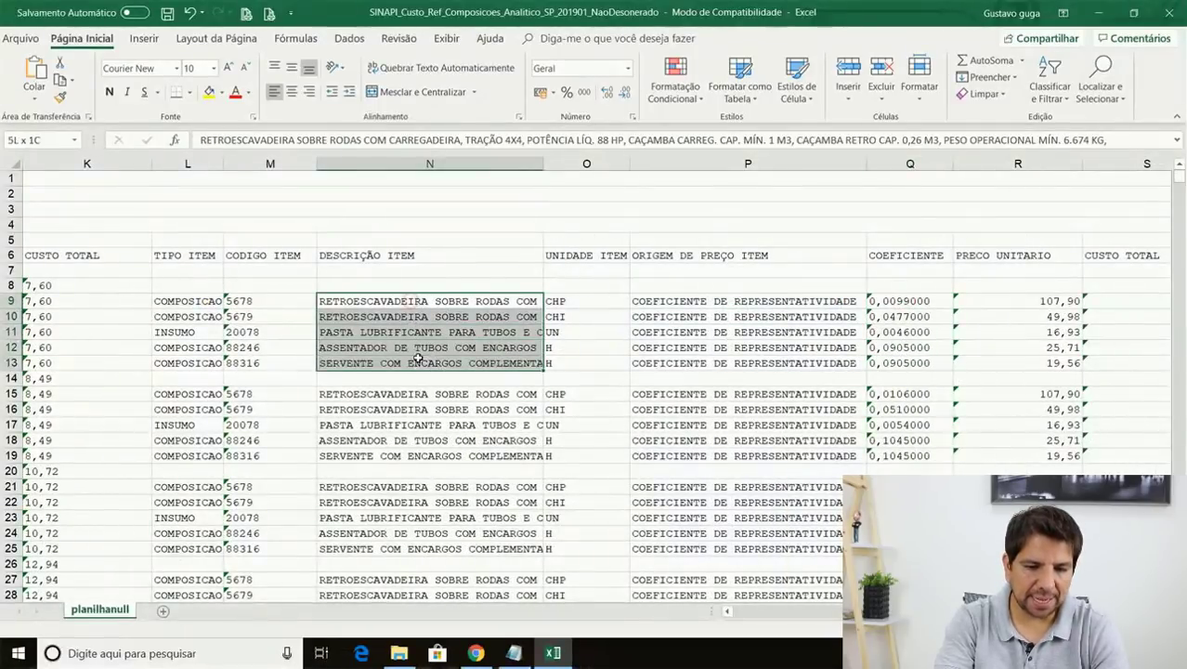
left_click_drag(897, 301, 899, 394)
left_click_drag(971, 301, 1039, 362)
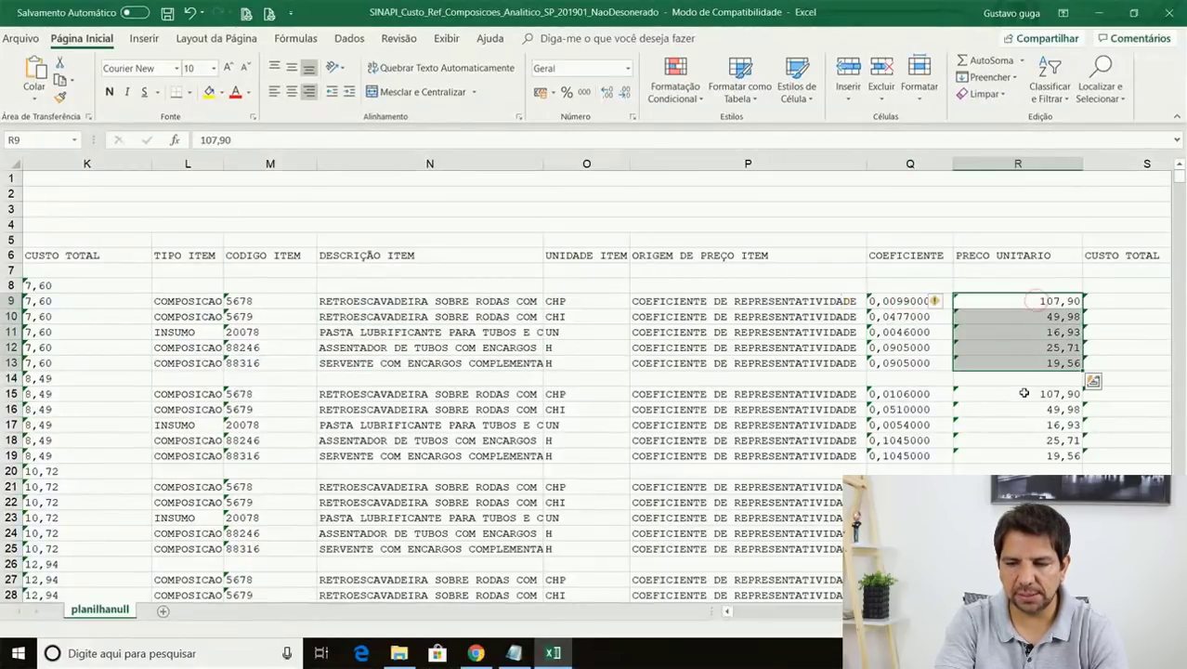
Highlight the item Custo Total values for composition 97141 in S9:S13.
scroll(1039, 363, "right", 3)
scroll(596, 379, "right", 3)
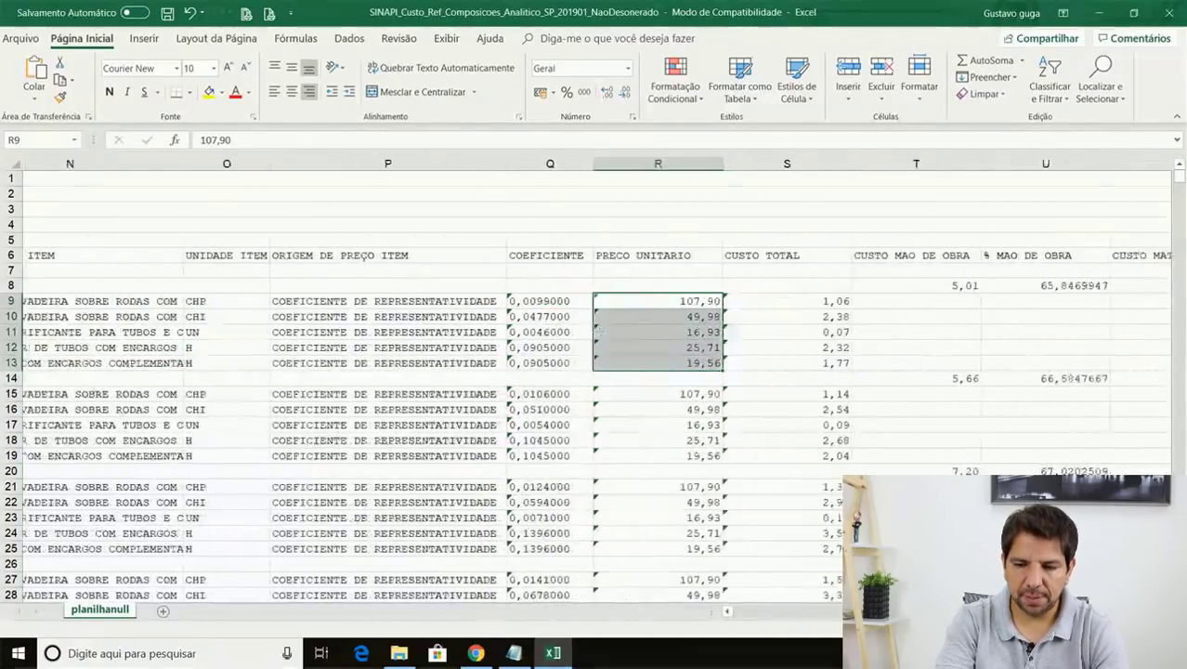
scroll(596, 379, "left", 1)
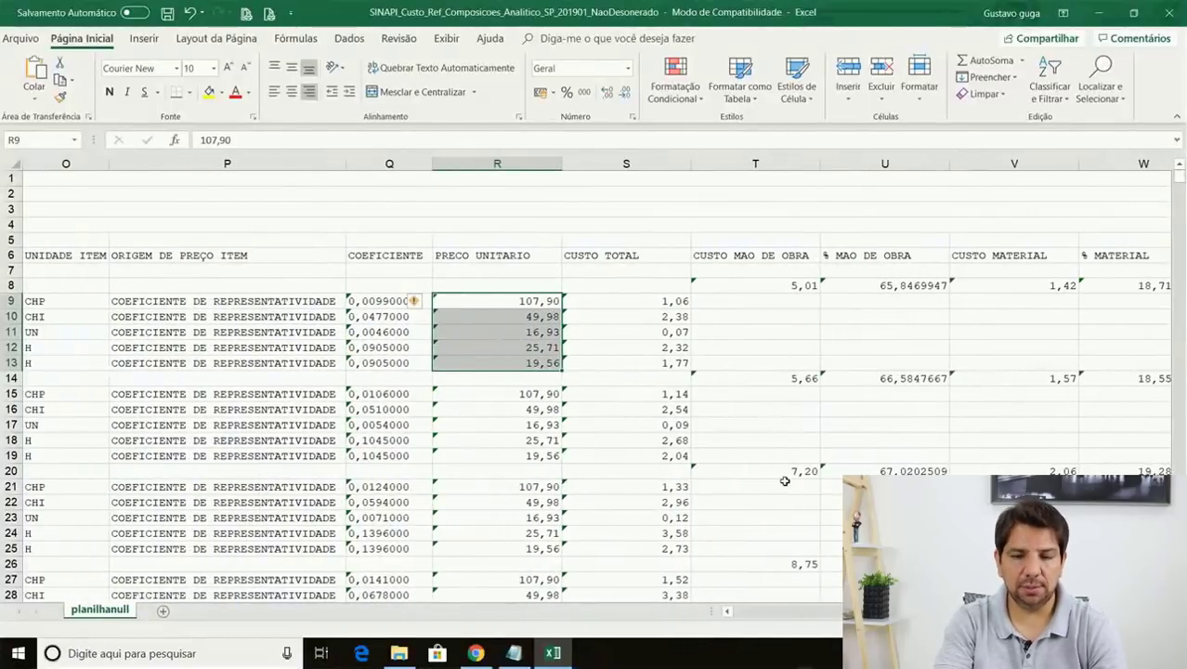
left_click_drag(653, 300, 658, 362)
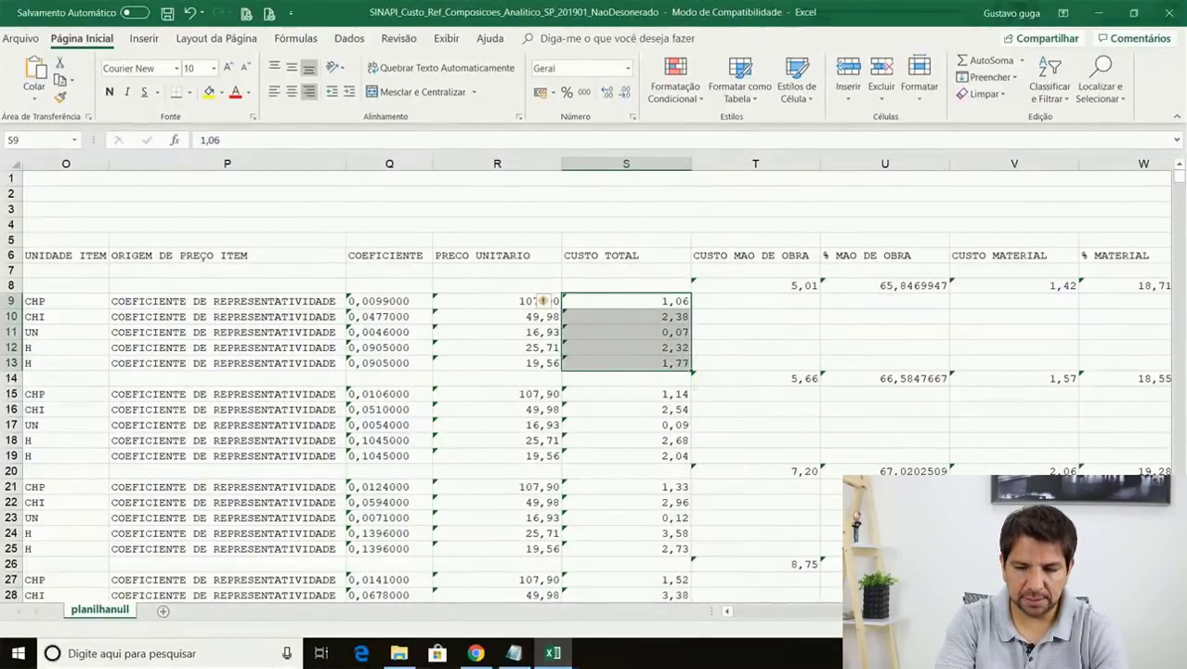
Compare the item costs with the composition's Custo Total column and highlight K9:K12, leaving the cell contents in place.
scroll(596, 379, "left", 6)
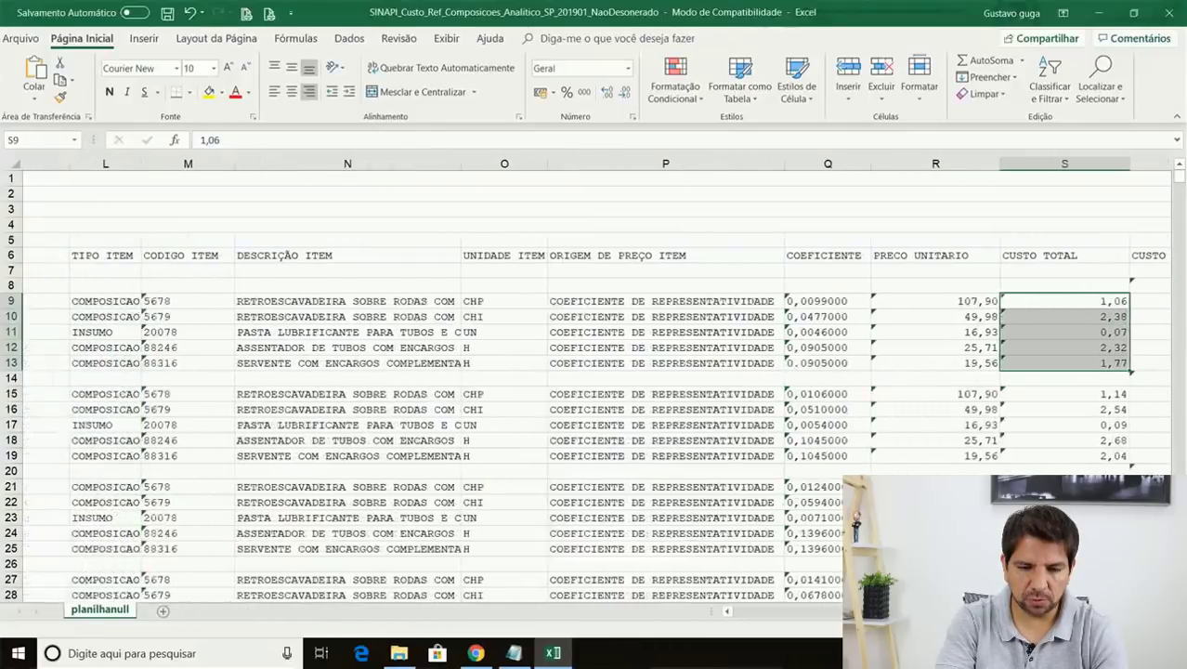
scroll(596, 379, "right", 4)
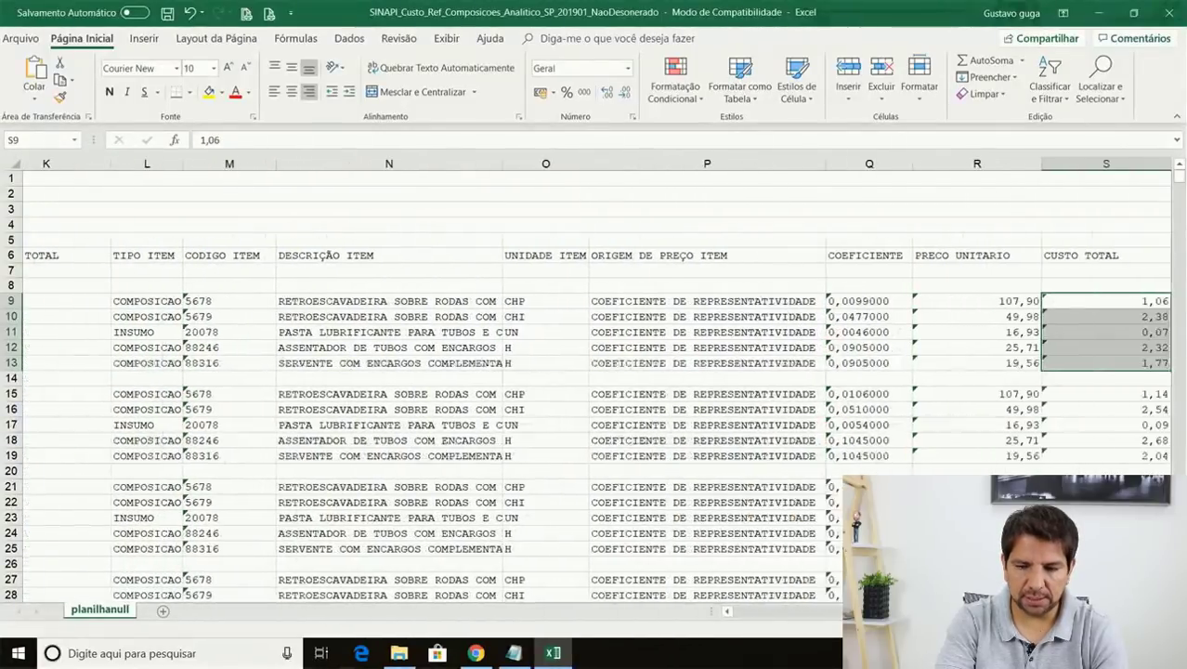
scroll(597, 379, "right", 6)
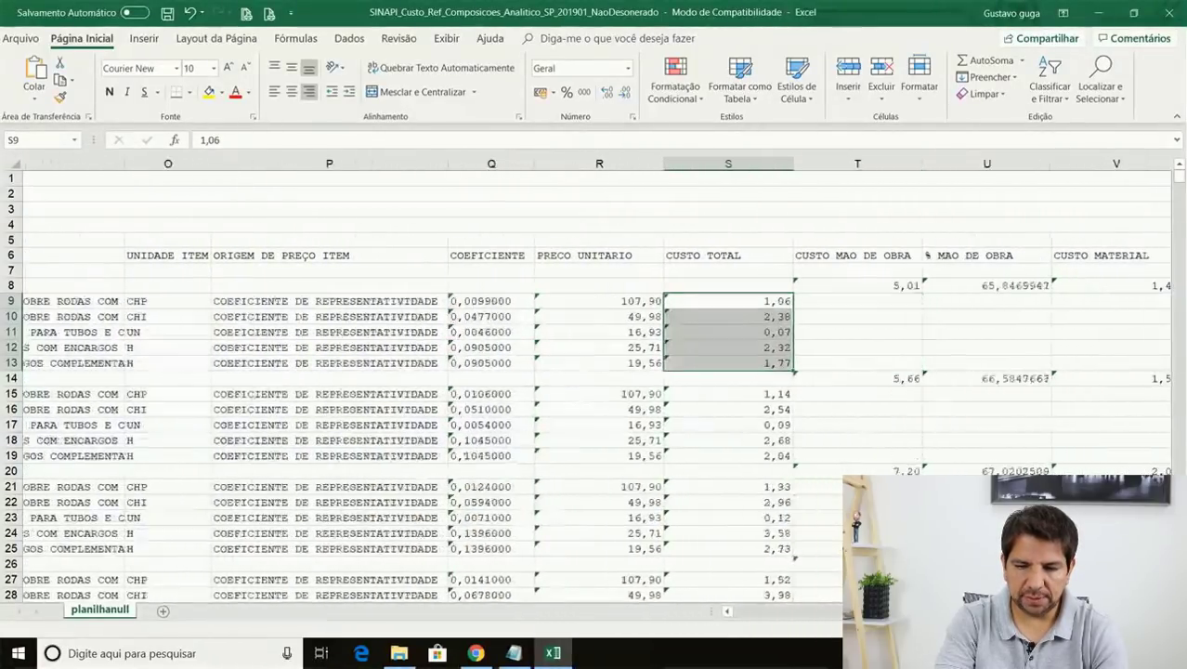
scroll(833, 610, "left", 8)
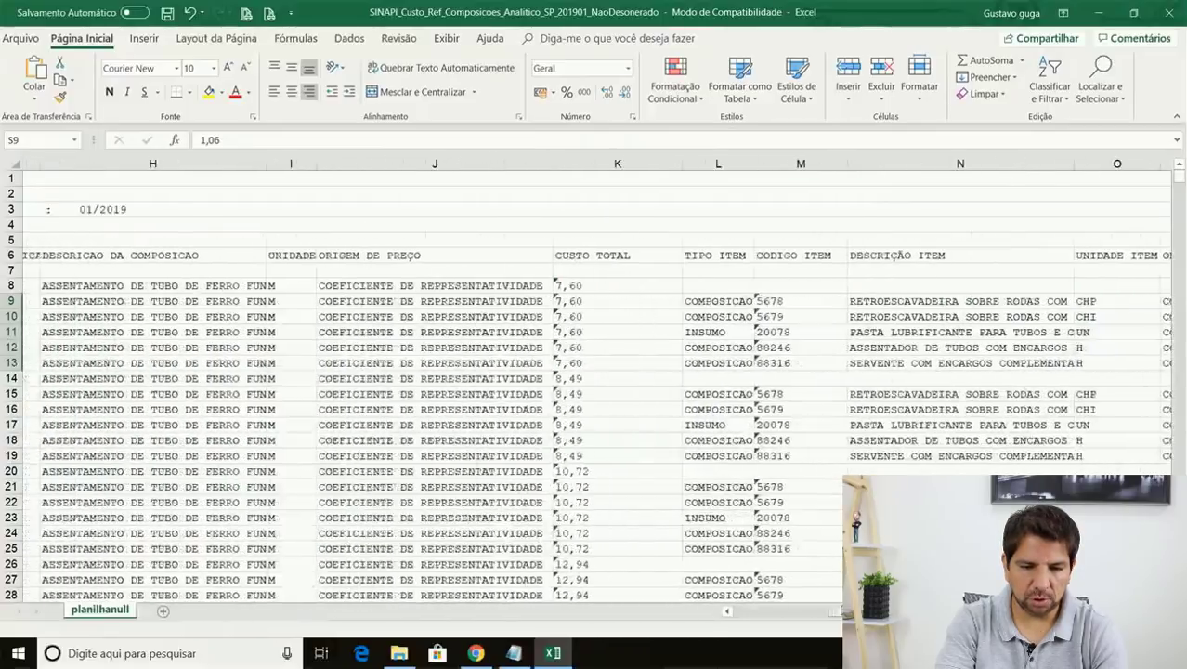
scroll(721, 322, "right", 1)
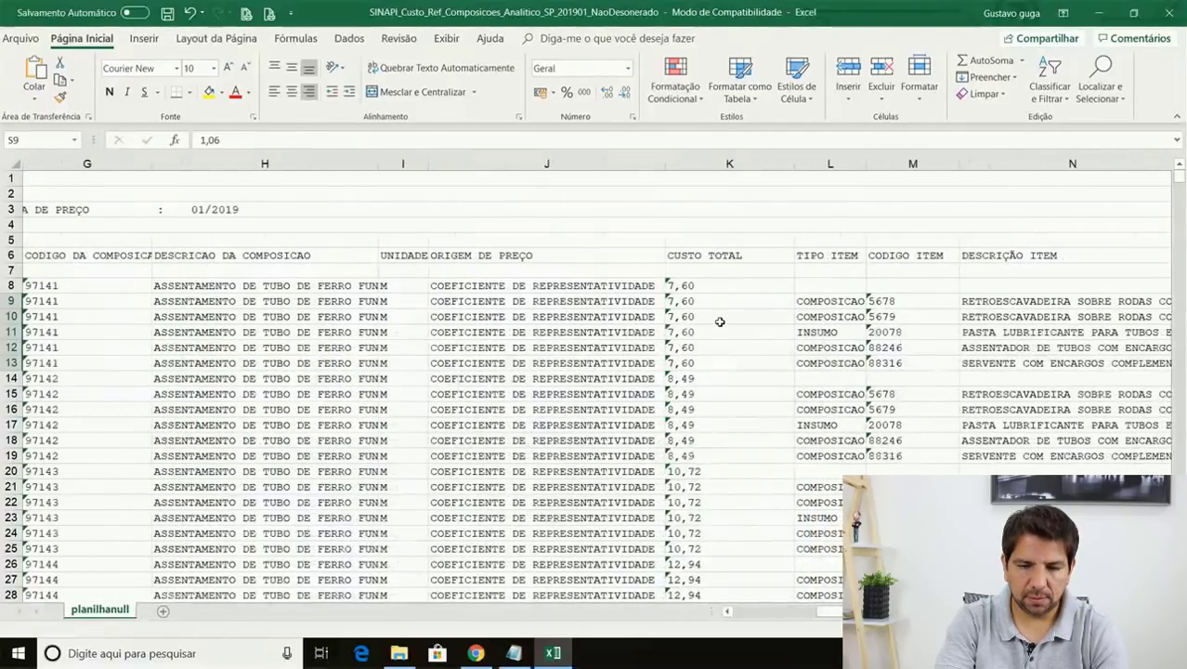
left_click(721, 300)
left_click_drag(721, 308, 766, 359)
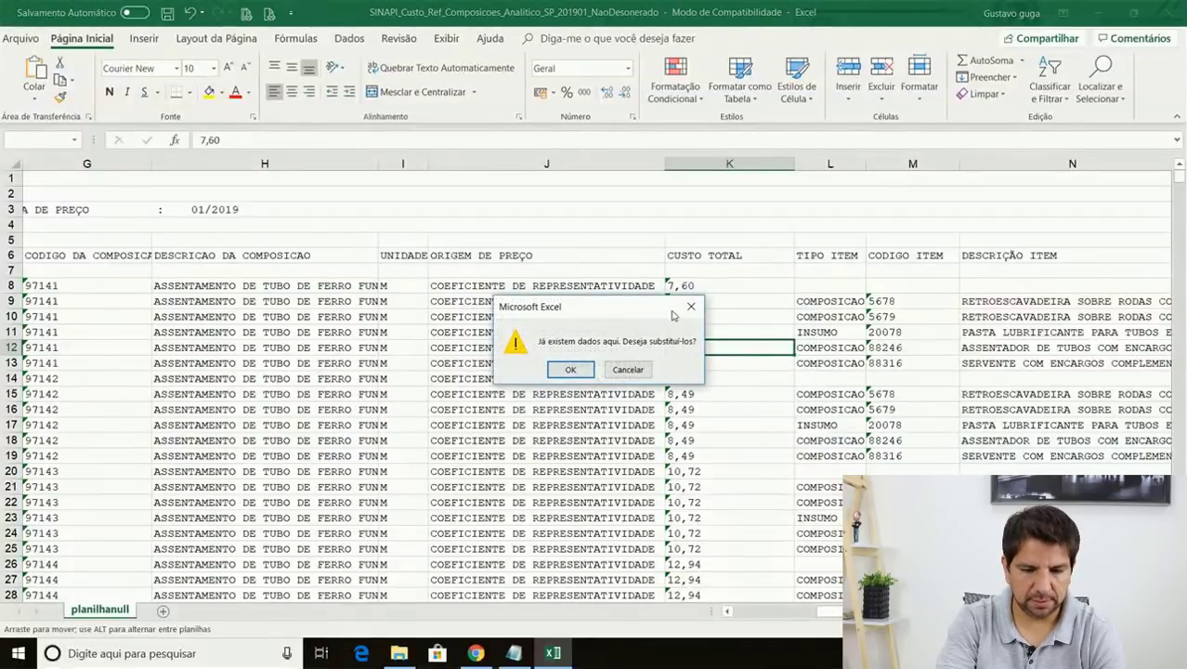
left_click(627, 369)
left_click_drag(703, 301, 711, 354)
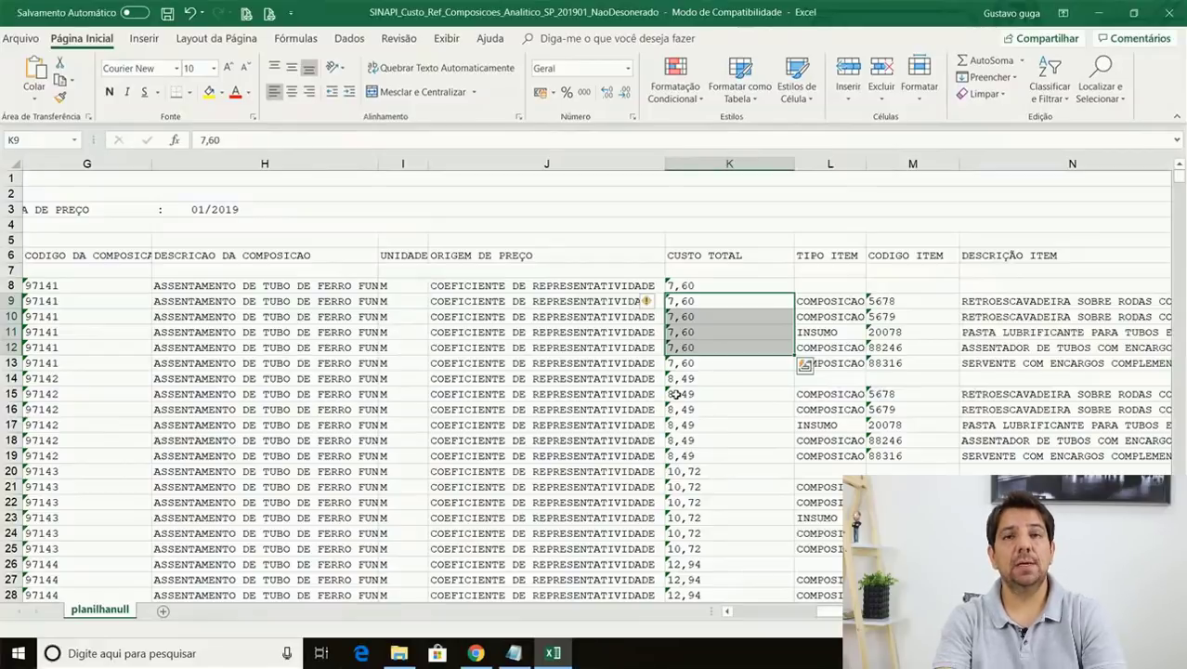
Inspect the class descriptions in A8 and A10.
scroll(742, 294, "left", 10)
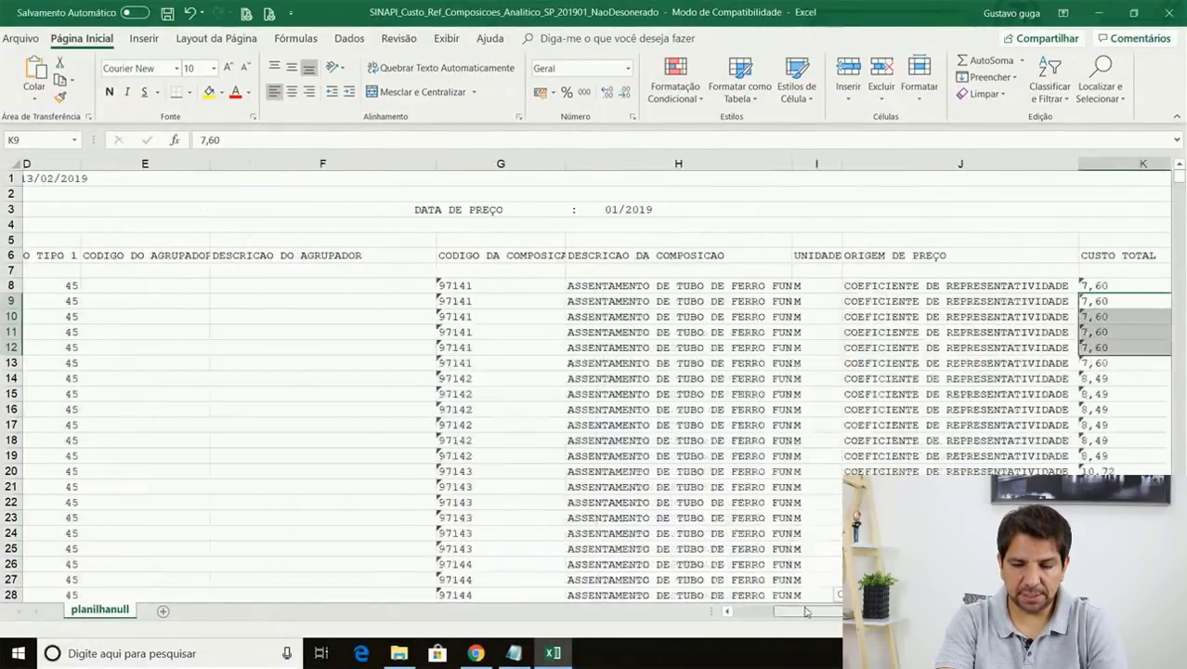
left_click(182, 288)
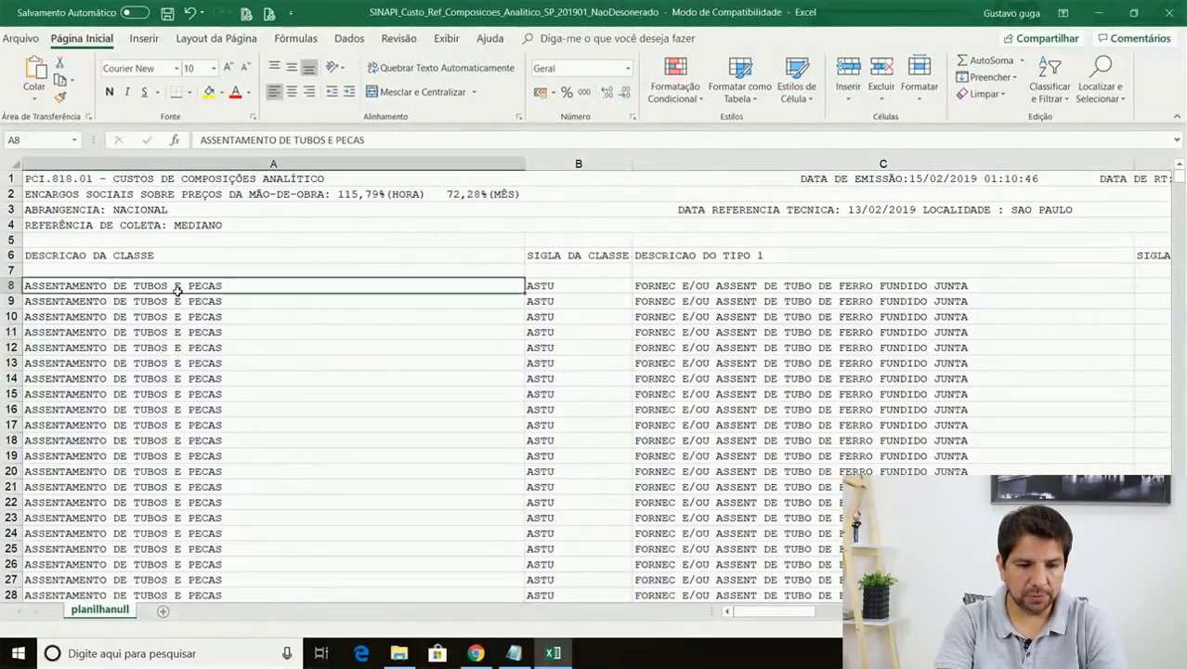
left_click(229, 315)
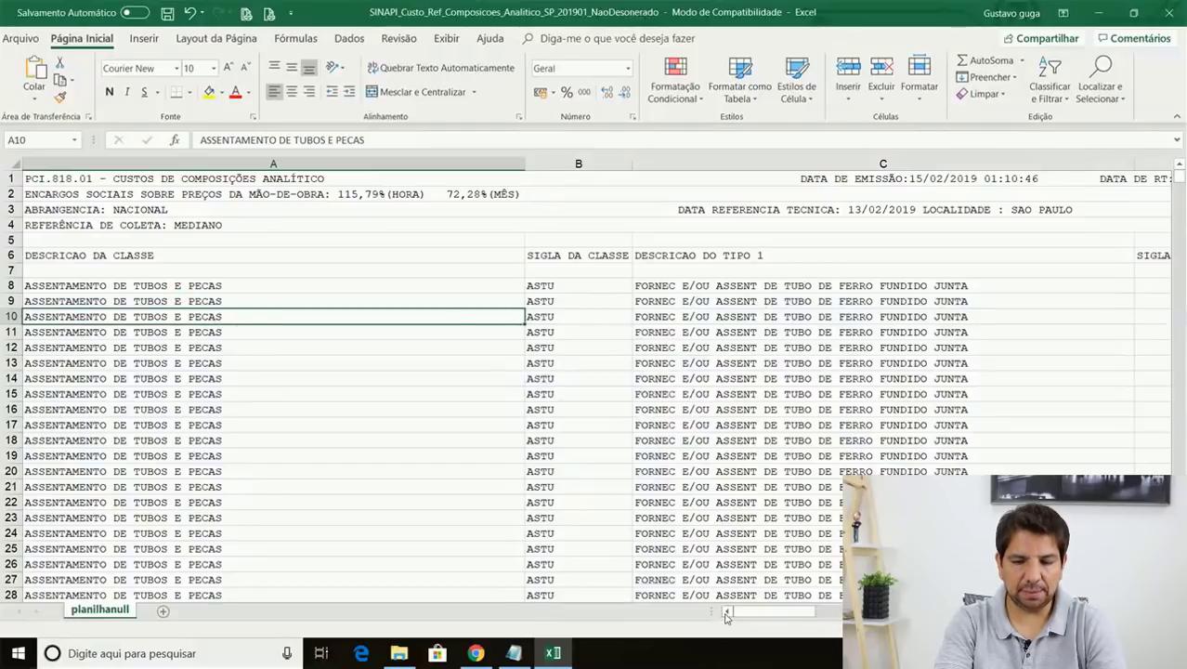
Compare the item descriptions of the first two compositions by highlighting N9:N13 and N15:N19.
left_click_drag(734, 610, 866, 611)
left_click_drag(615, 300, 629, 360)
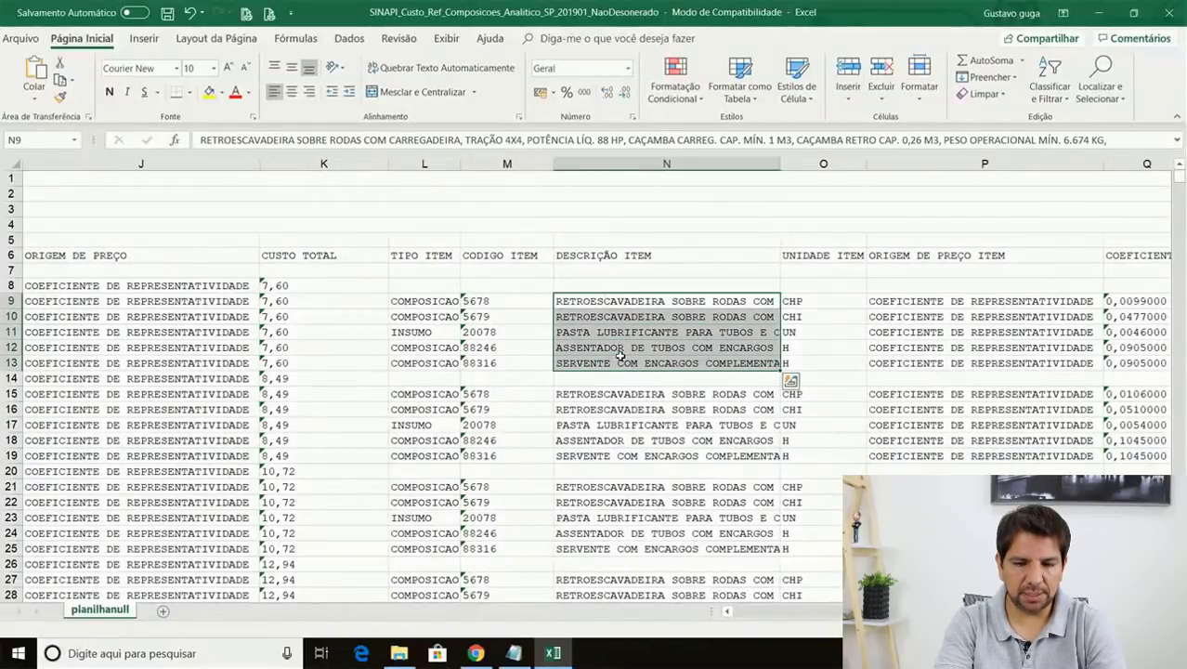
left_click(619, 394)
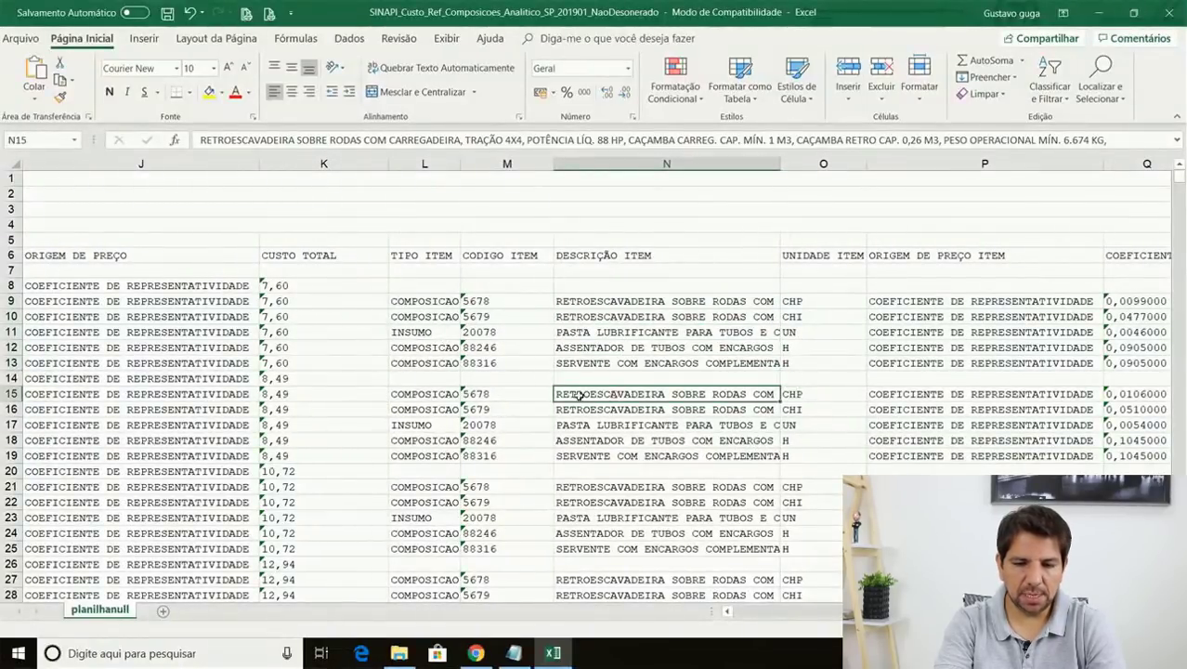
scroll(620, 393, "down", 2)
left_click_drag(616, 302, 629, 362)
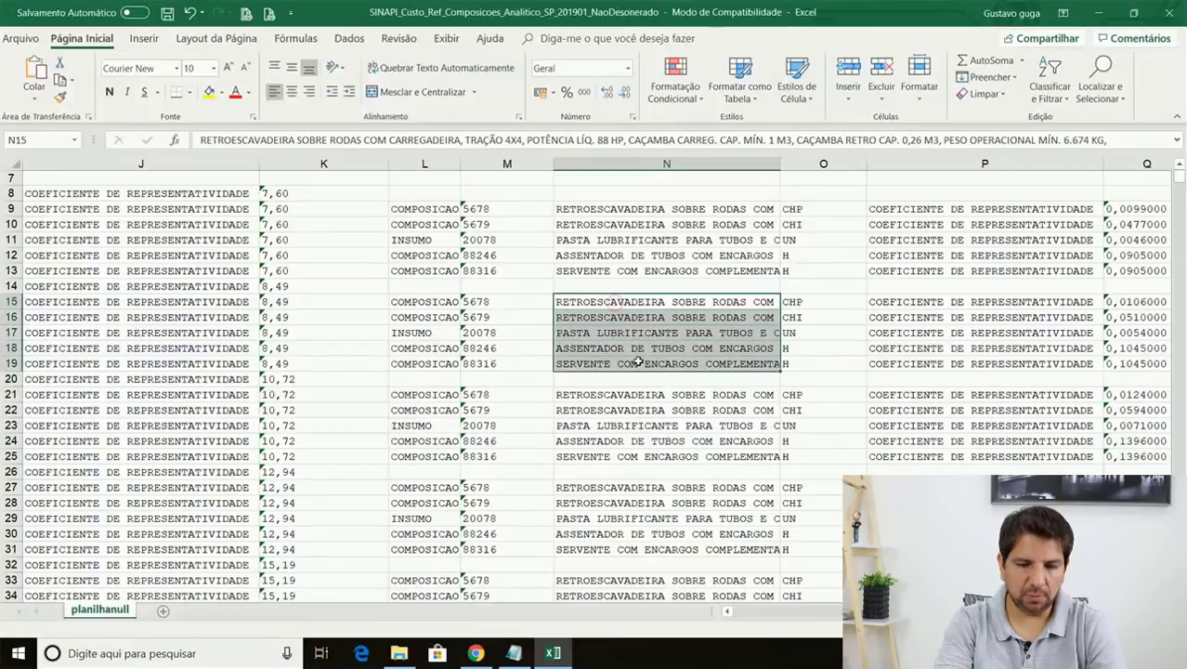
scroll(833, 402, "down", 4)
scroll(833, 401, "up", 4)
scroll(833, 401, "up", 2)
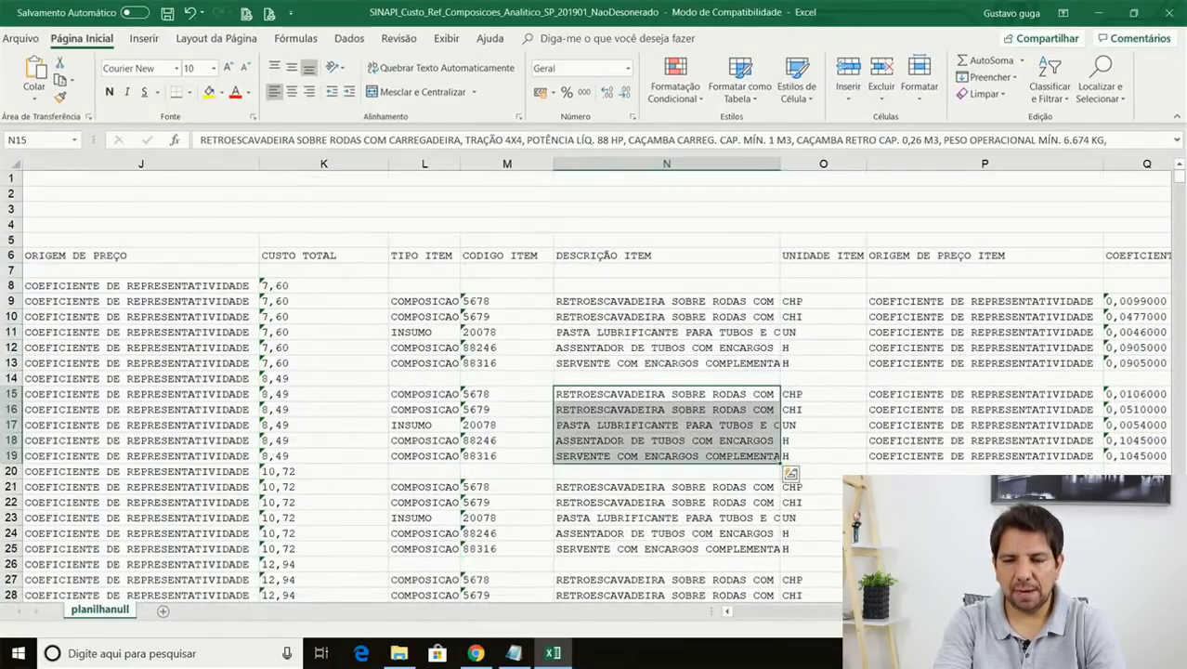
Review the row 6 headings for the labour, material, equipment, third-party services and other cost breakdown, through Vinculo.
scroll(612, 326, "right", 5)
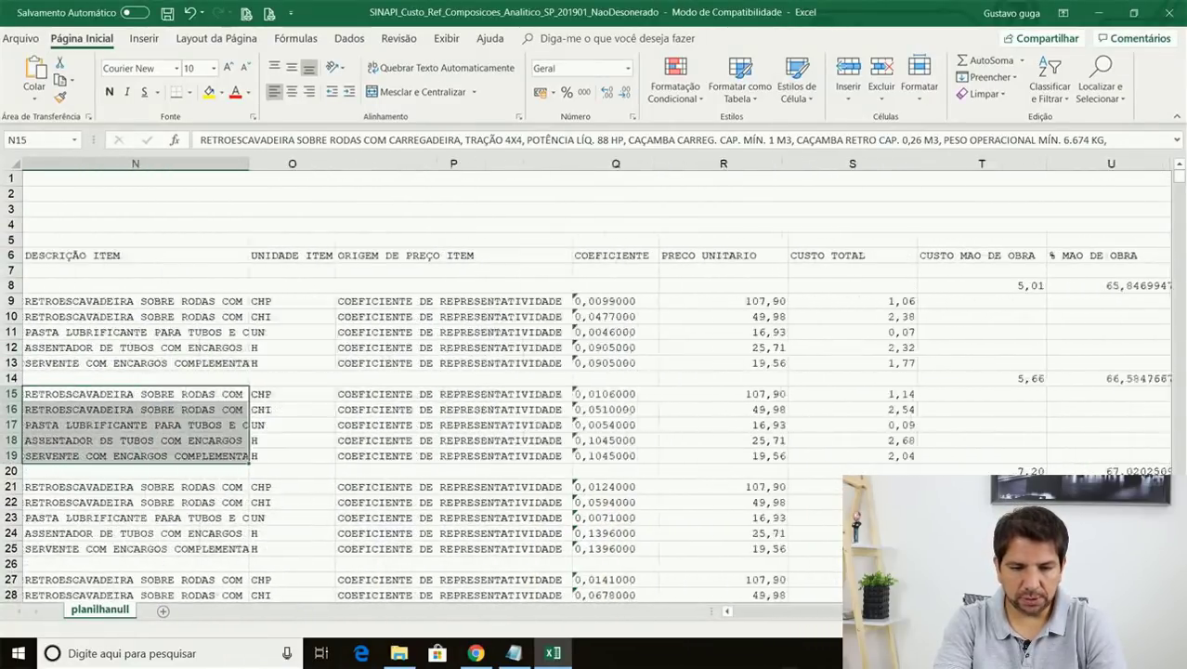
left_click(796, 256)
left_click(879, 252)
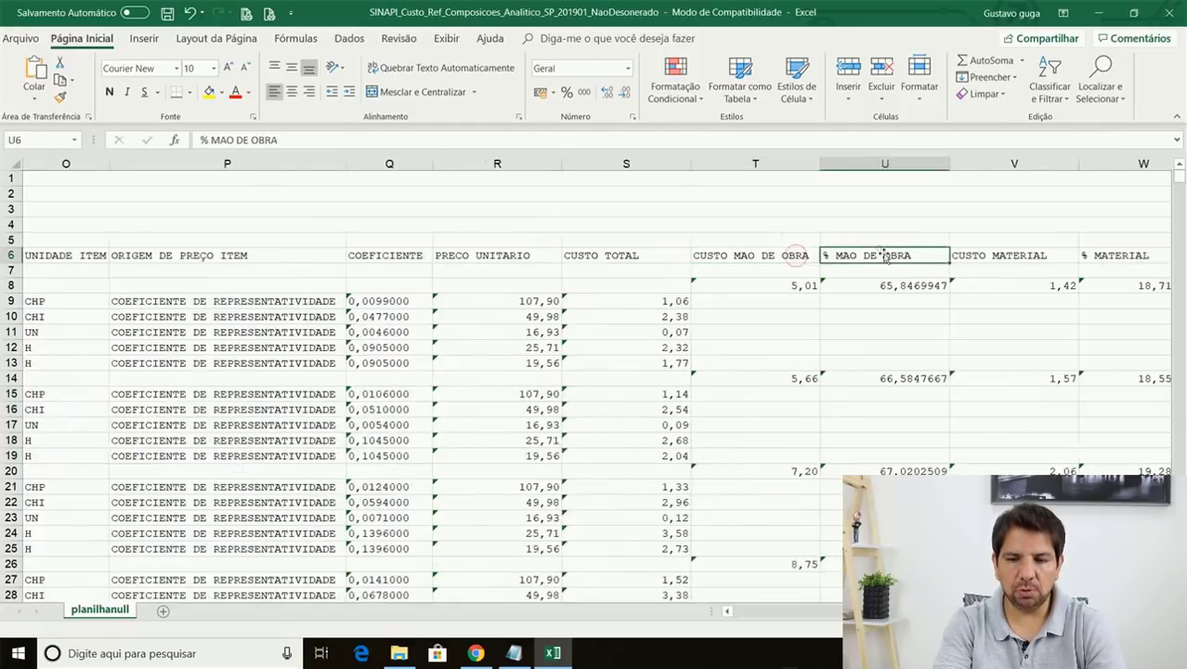
key("Right")
key("Right")
key("Right")
key("Right")
key("Right")
key("Right")
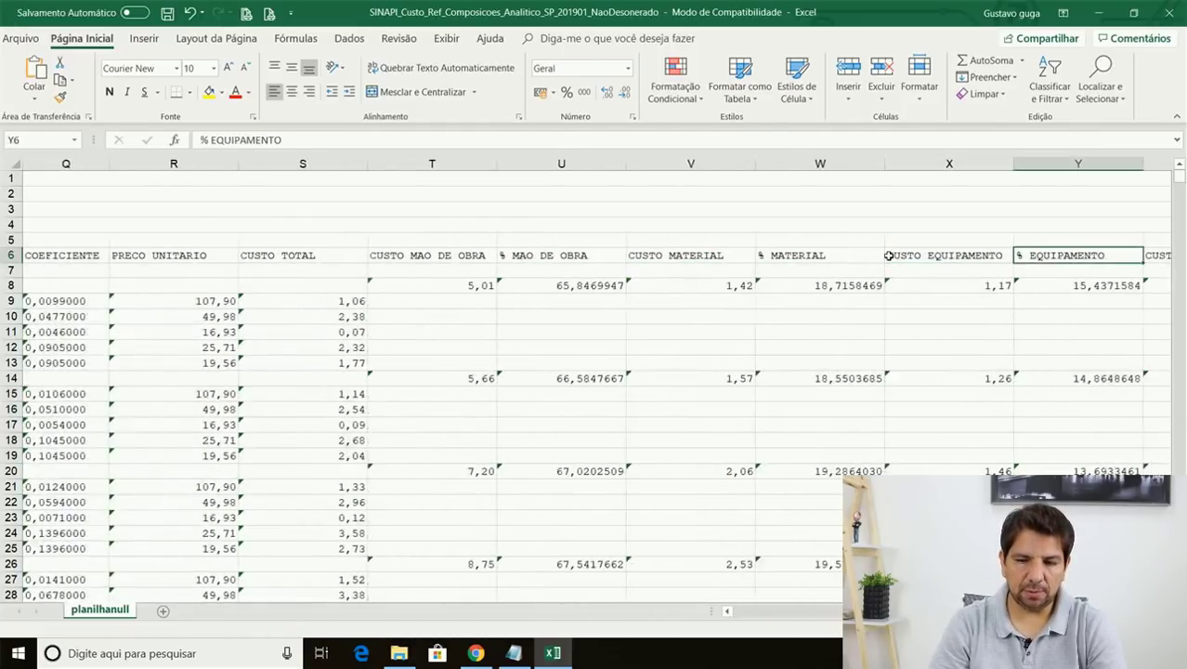
key("Right")
key("Right")
key("Right")
key("Right")
key("Left")
key("Left")
key("Left")
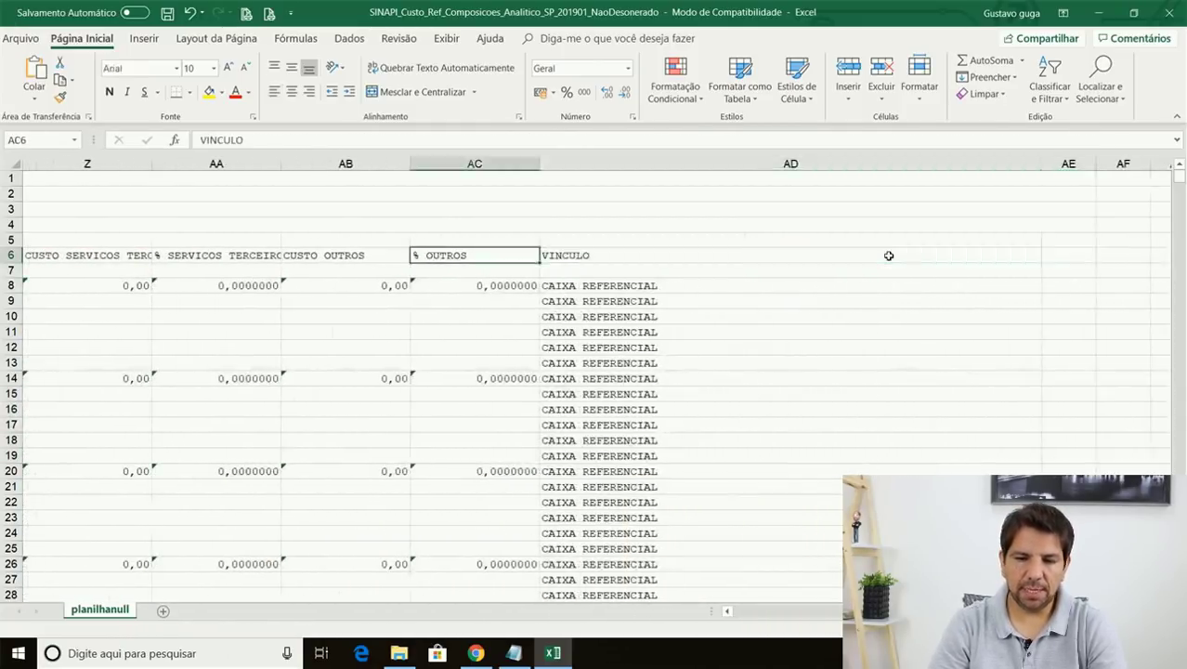
Go back along the row 6 headings from the cost breakdown to the class description columns.
key("Left")
key("Left")
key("Left")
key("Left")
key("Left")
key("Left")
key("Left")
key("Left")
key("Left")
key("Left")
key("Left")
key("Left")
key("Left")
key("Left")
key("Left")
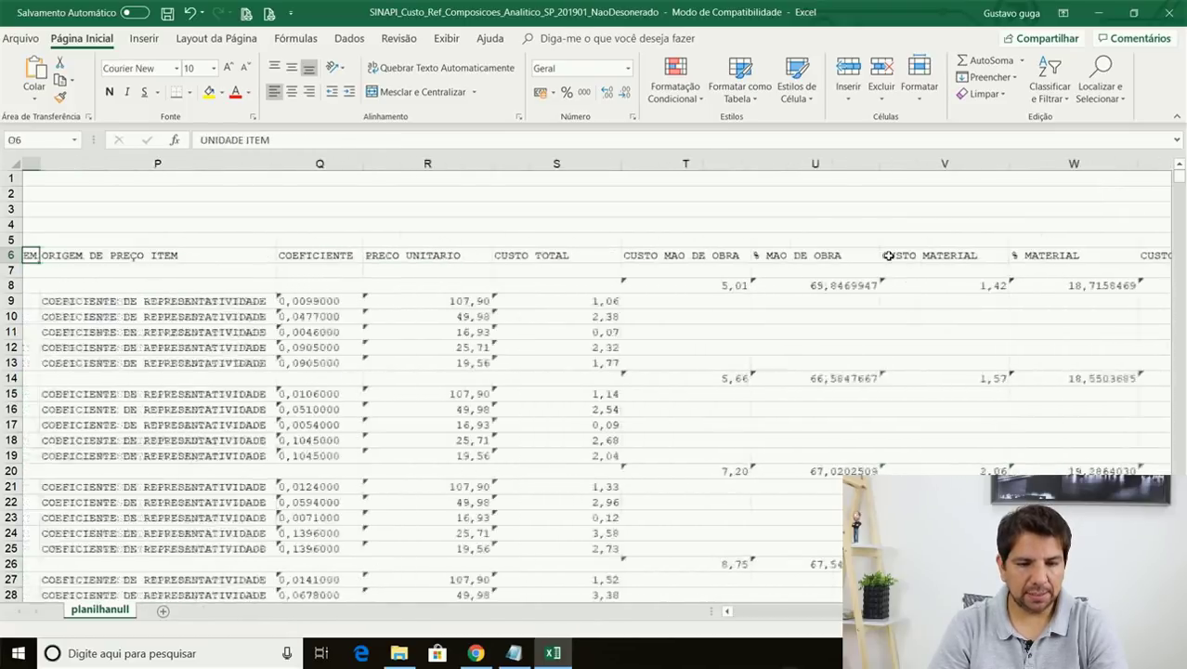
key("Left")
key("Left")
key("Left")
key("Left")
key("Left")
key("Left")
key("Left")
key("Left")
key("Left")
key("Left")
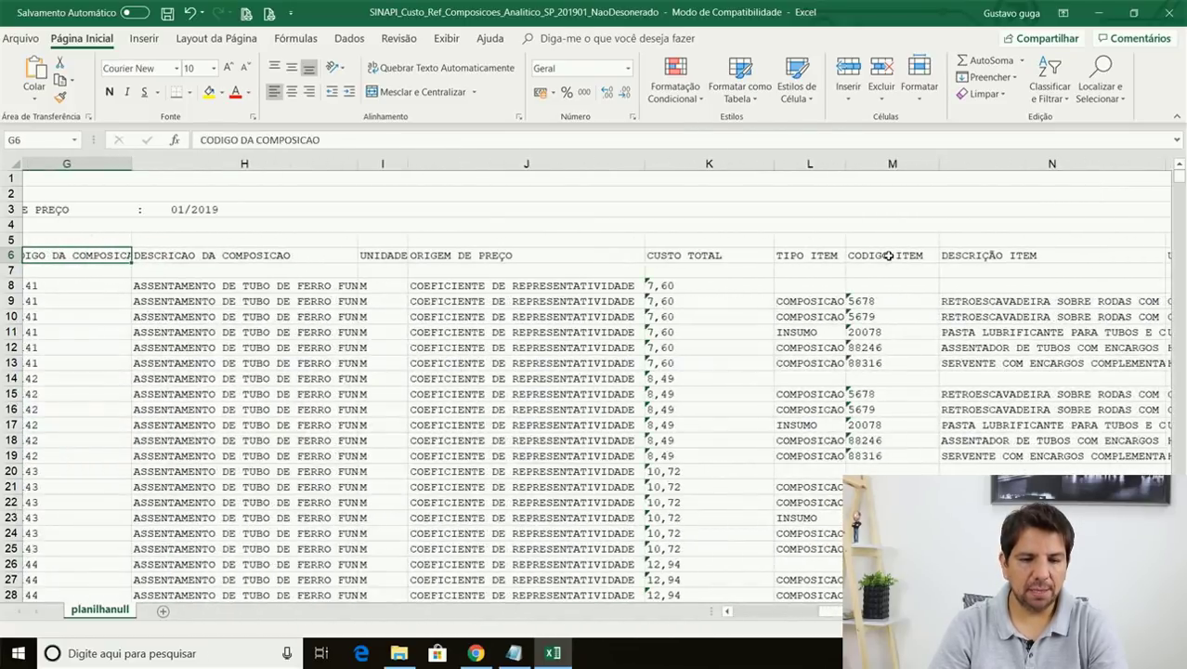
key("Left")
key("Left")
Trace the row 6 headings from the class columns across to the Coeficiente column.
key("Right")
key("Right")
key("Right")
key("Right")
key("Right")
key("Right")
key("Right")
key("Right")
key("Right")
key("Right")
key("Right")
key("Right")
key("Right")
key("Right")
key("Right")
key("Right")
key("Right")
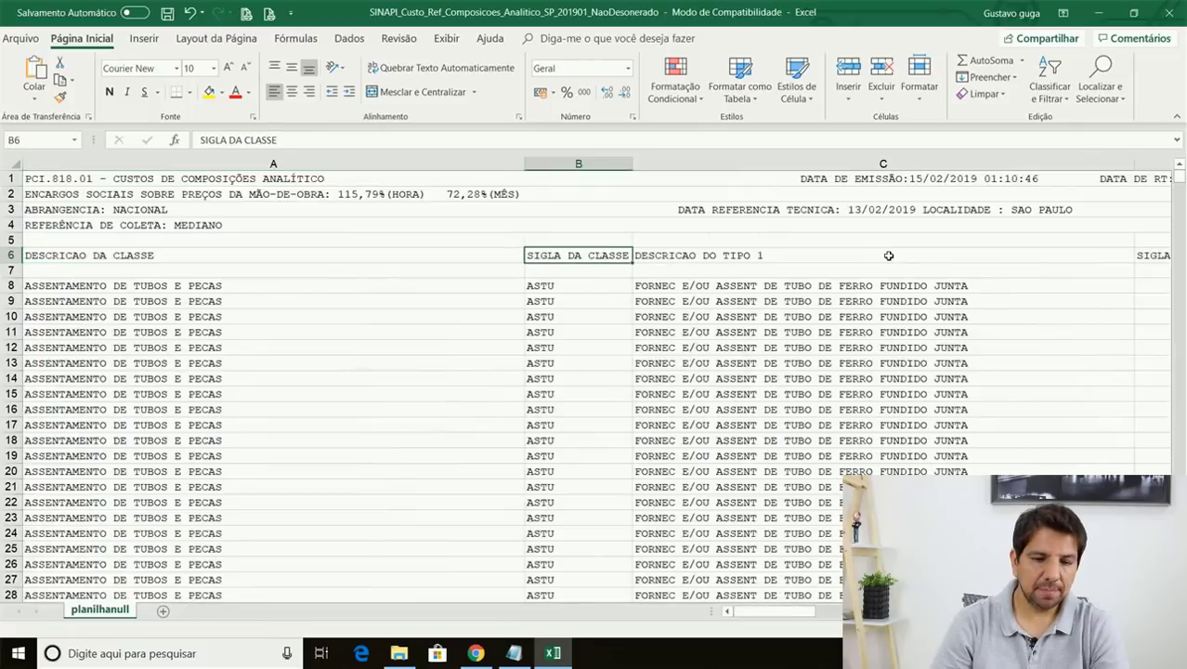
key("Left")
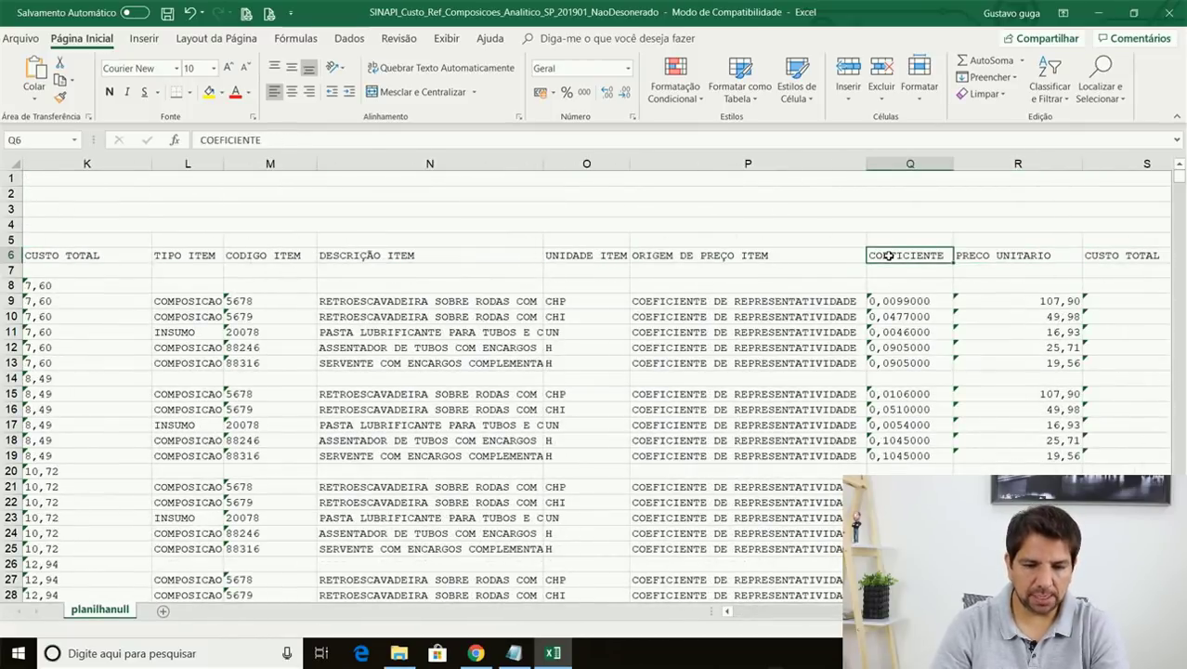
Inspect the item type, code and description of the lubricant paste in row 11.
left_click(206, 332)
key("Right")
key("Right")
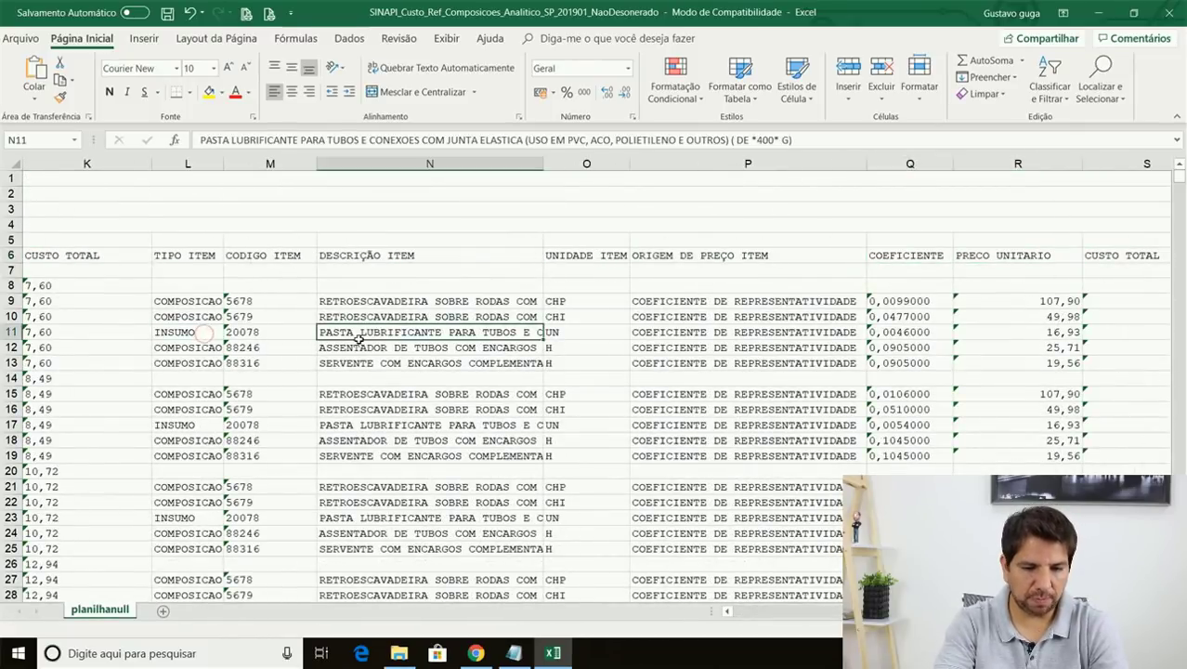
left_click(186, 337)
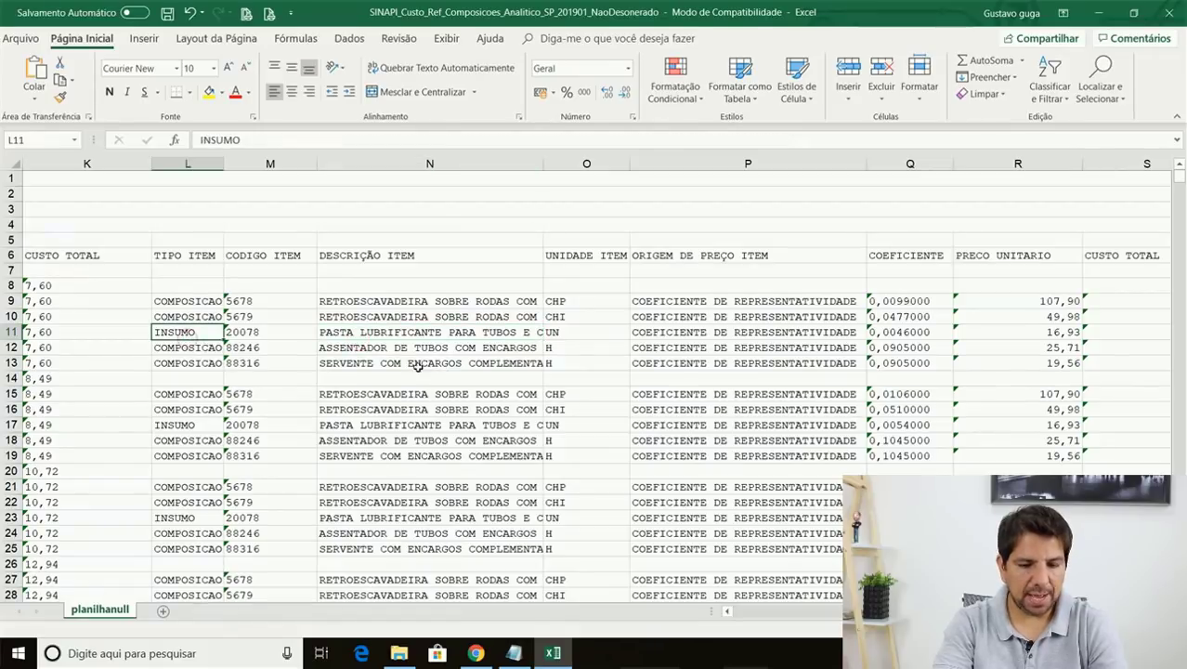
Switch to Arquivos A a G.pdf in Chrome and read its cover and introductory page on the input specification sheets.
left_click(478, 655)
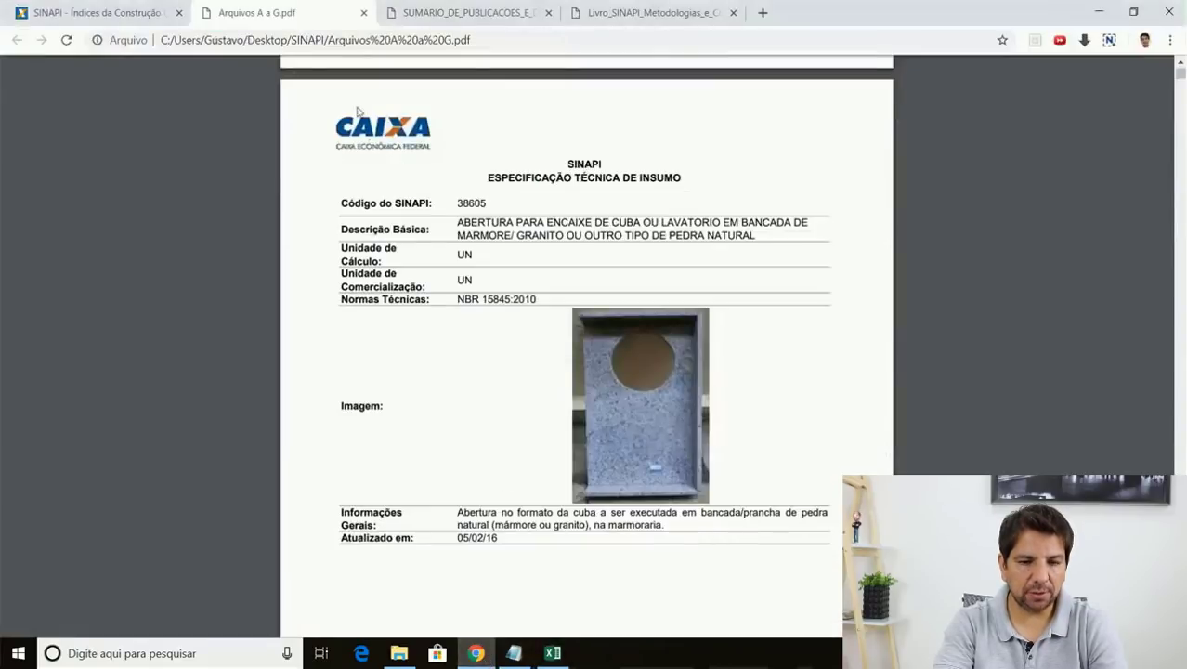
scroll(498, 202, "up", 15)
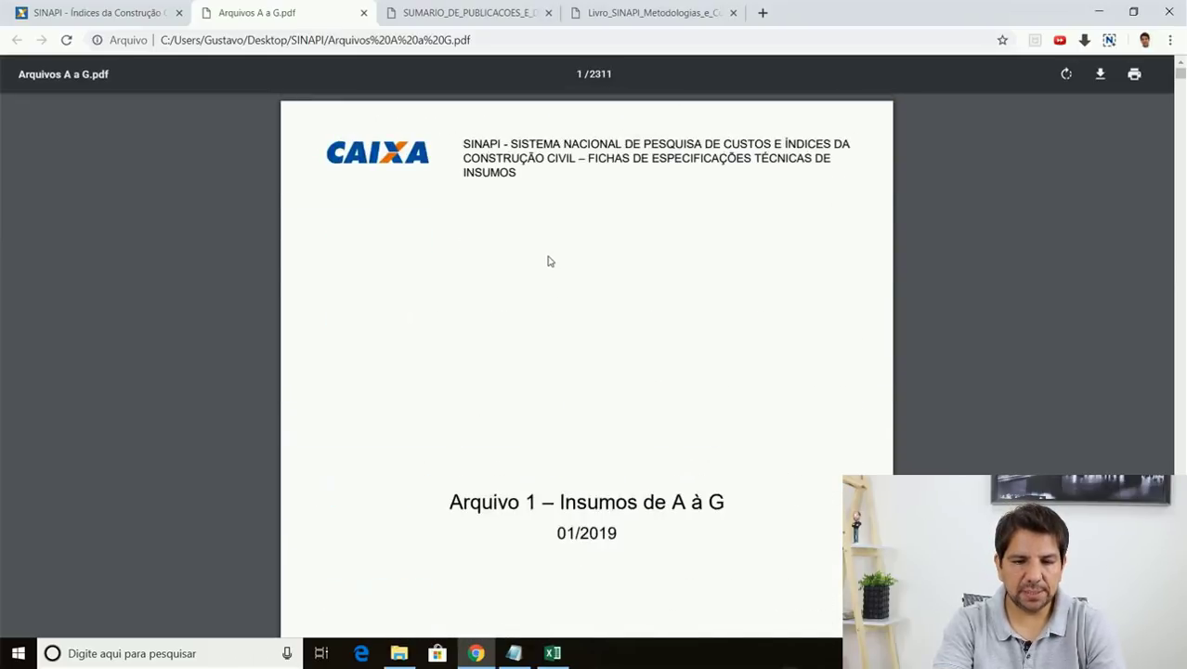
scroll(549, 261, "down", 3)
left_click_drag(557, 257, 733, 272)
scroll(599, 321, "down", 8)
scroll(586, 308, "down", 4)
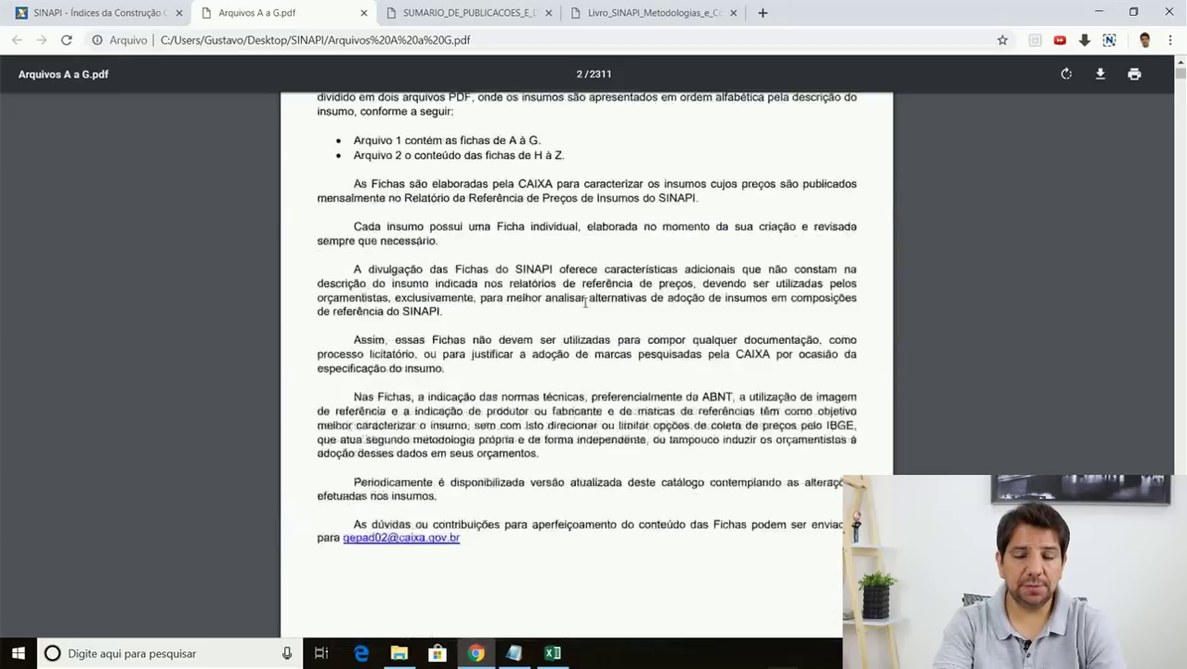
Check the lubricant paste description in N11 in Excel and examine the specification sheet for input 38605 in the Chrome PDF.
left_click(553, 653)
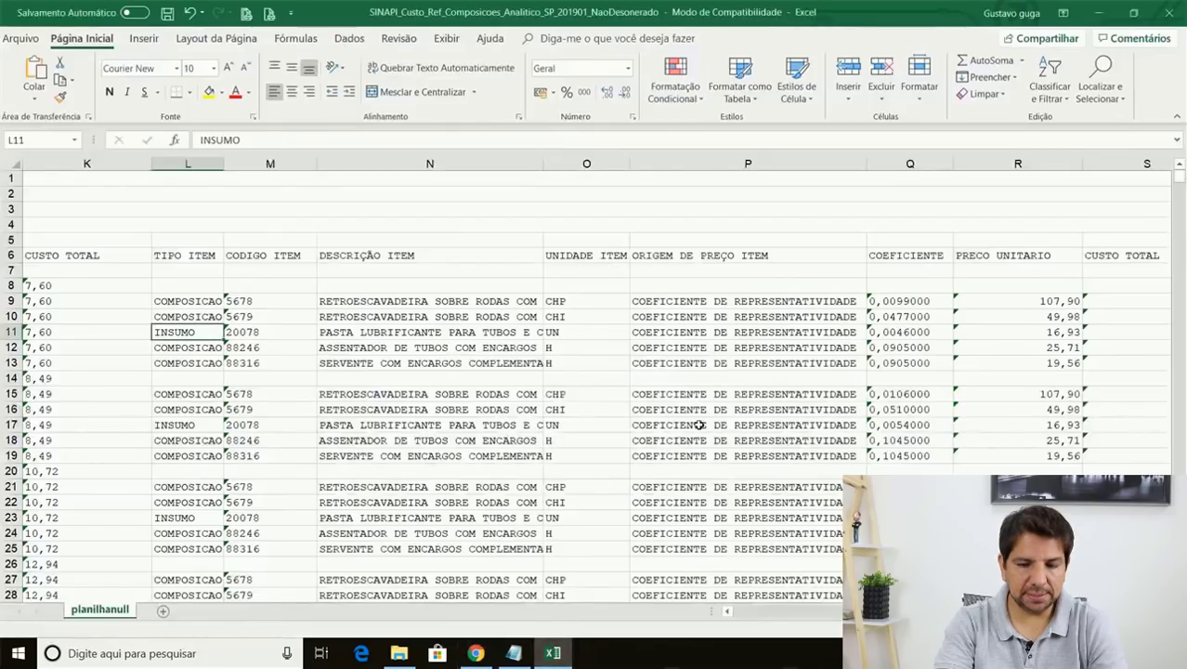
left_click(415, 332)
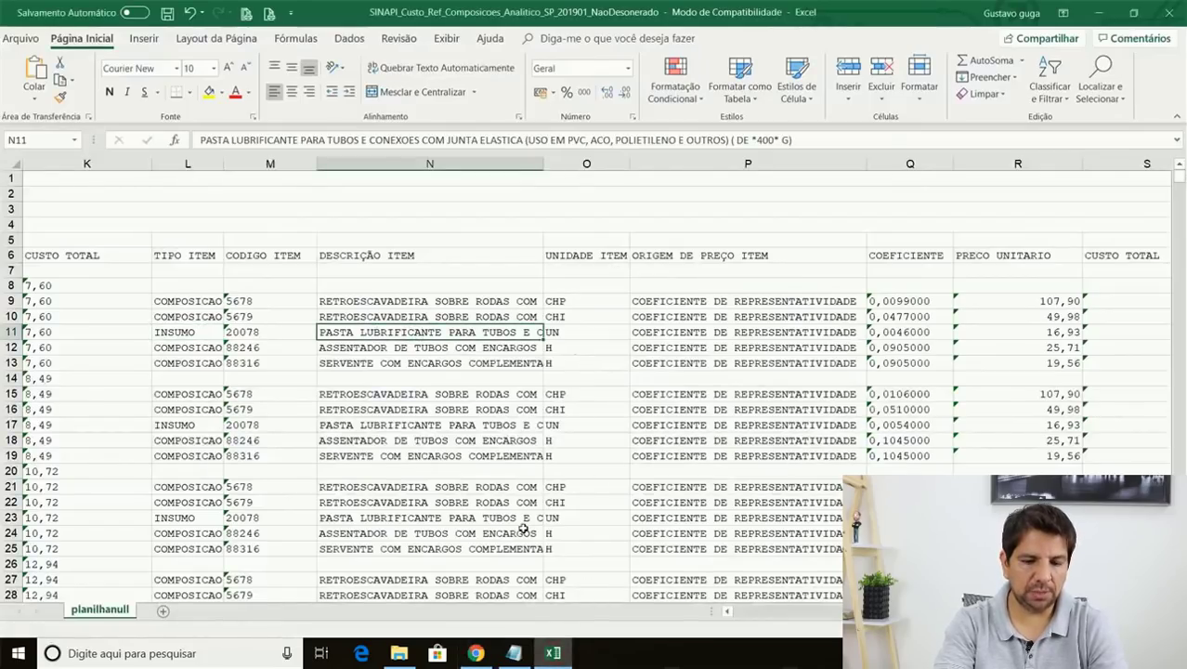
left_click(475, 653)
scroll(559, 433, "down", 10)
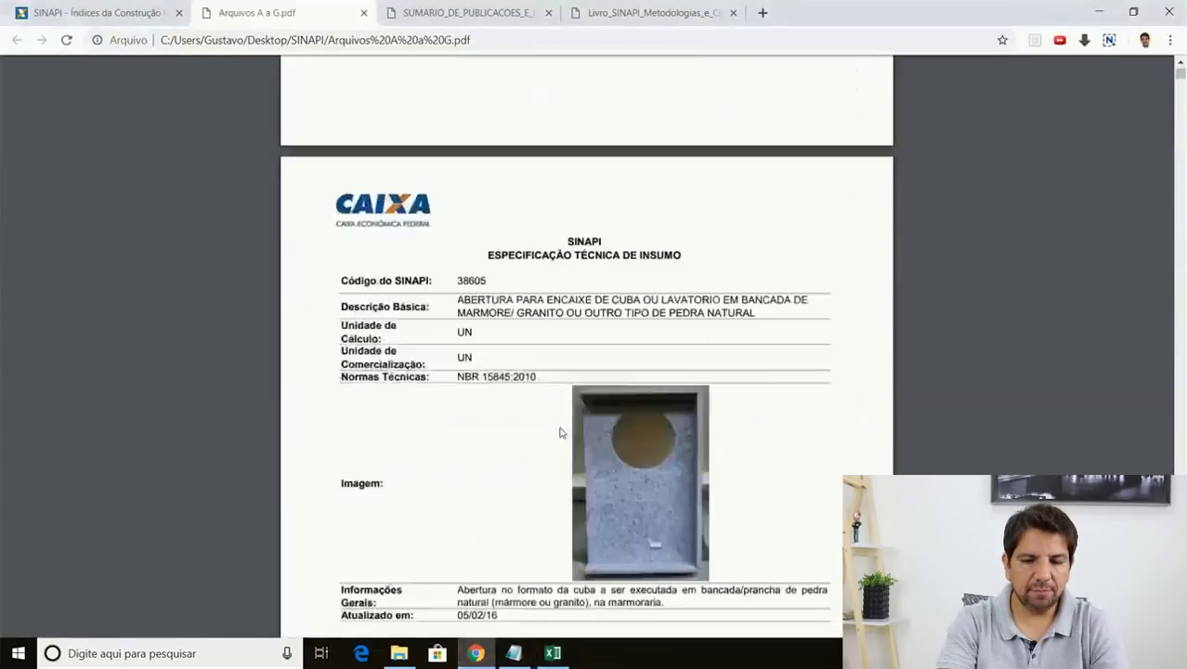
scroll(559, 433, "up", 5)
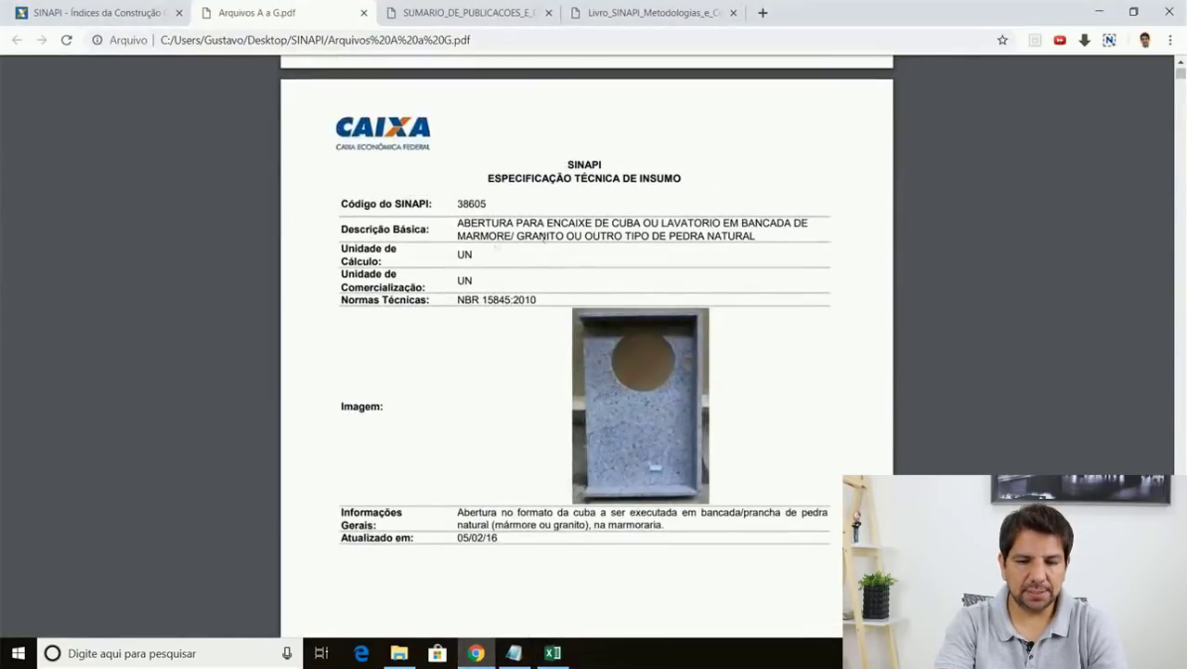
scroll(560, 287, "down", 1)
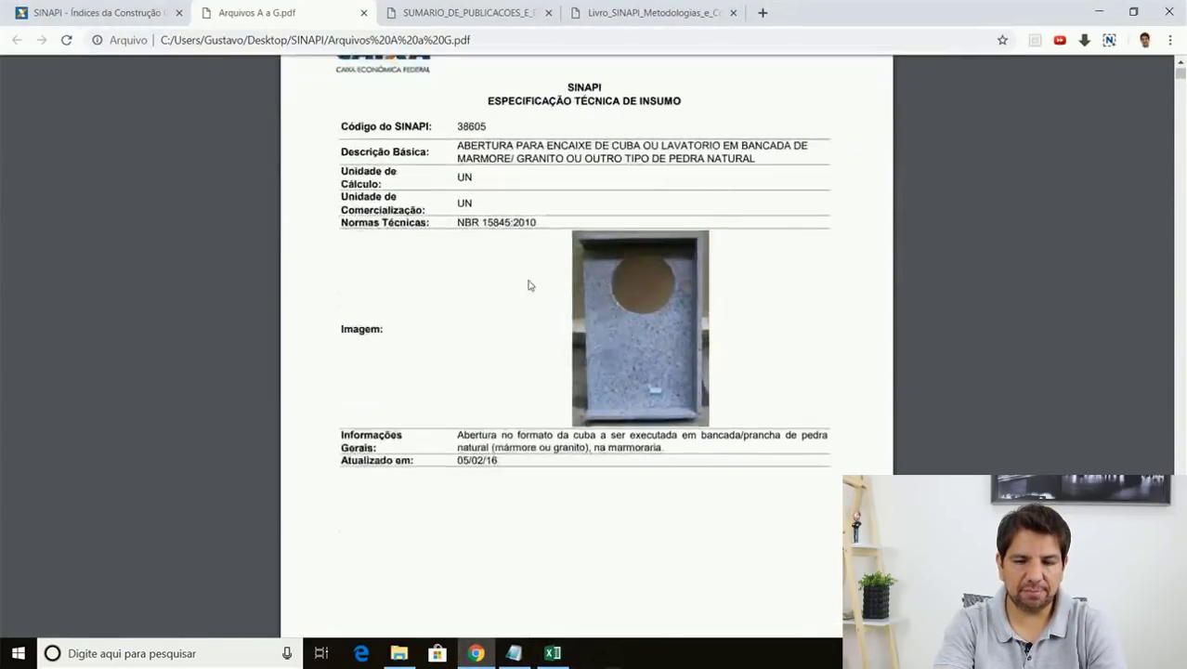
scroll(442, 211, "down", 1)
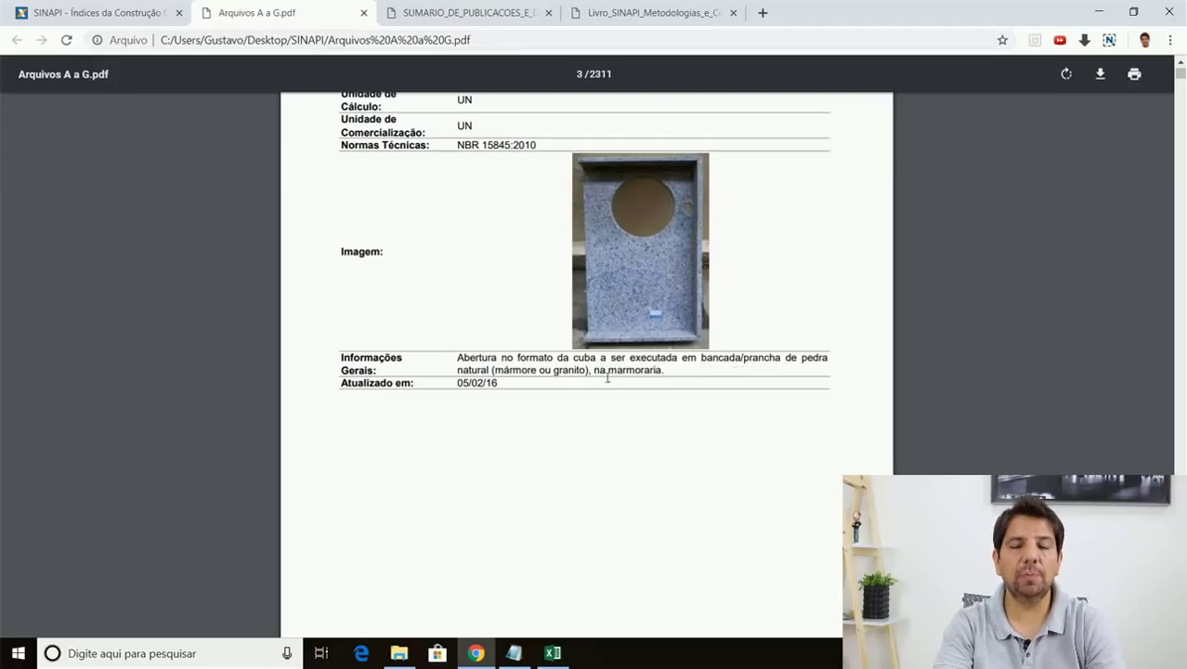
Examine the specification sheet for input 11270, highlighting its basic description and technical standard.
scroll(575, 358, "down", 5)
scroll(575, 358, "down", 3)
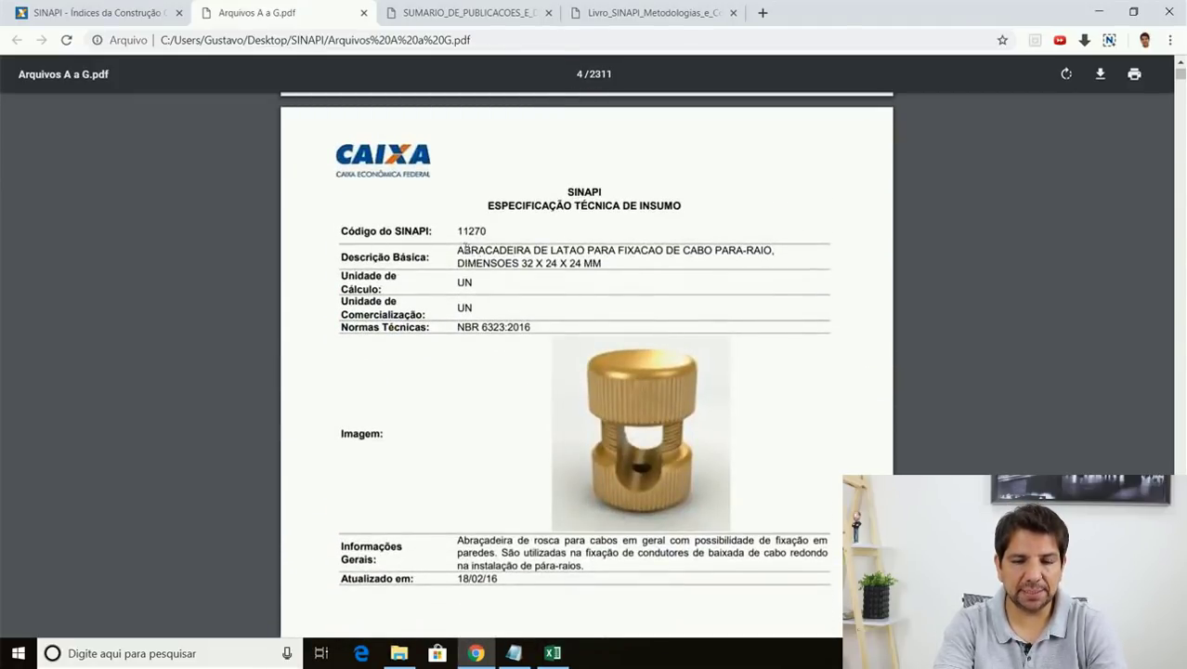
left_click_drag(456, 250, 735, 258)
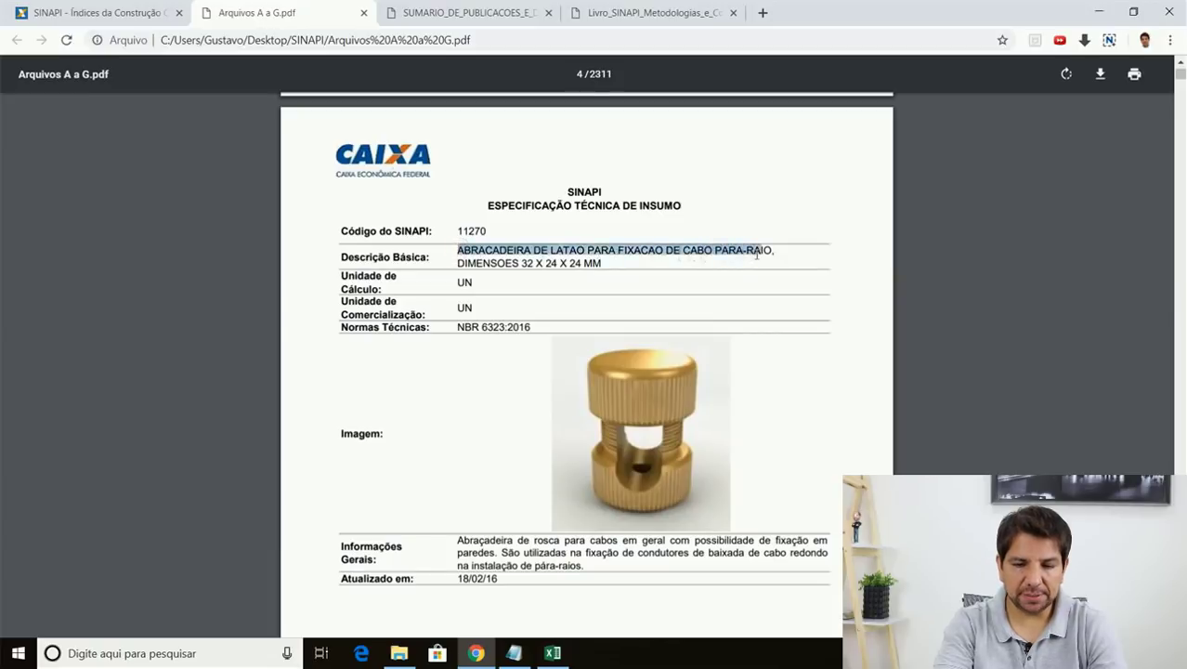
scroll(456, 317, "down", 3)
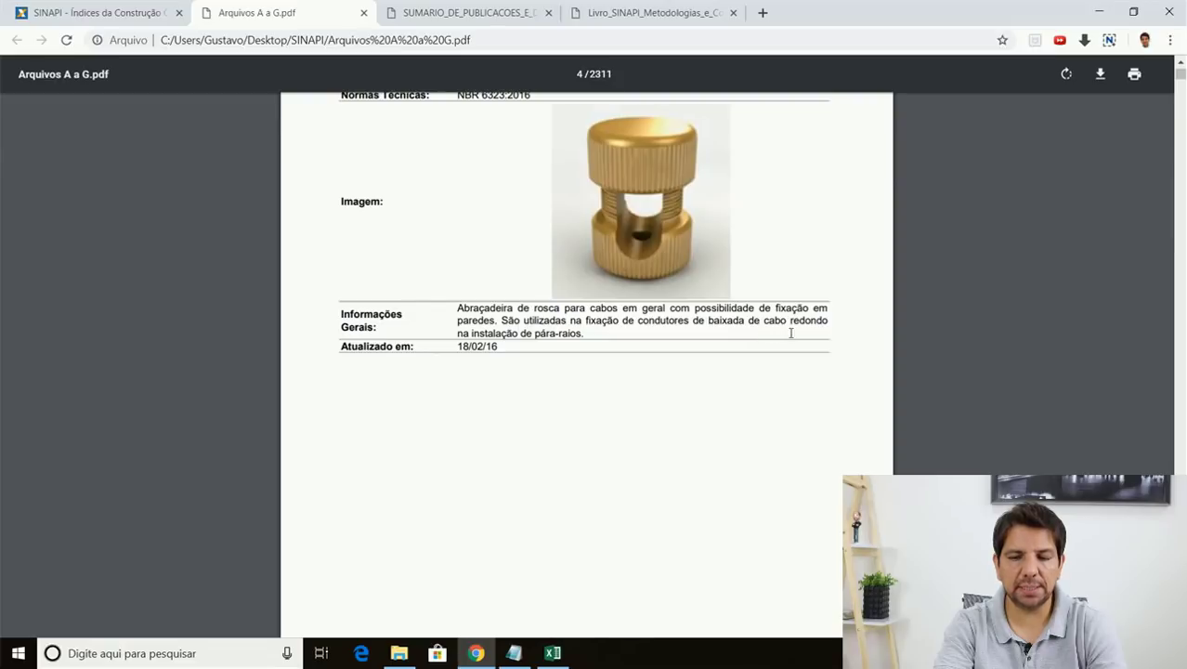
scroll(526, 340, "up", 1)
scroll(511, 348, "up", 2)
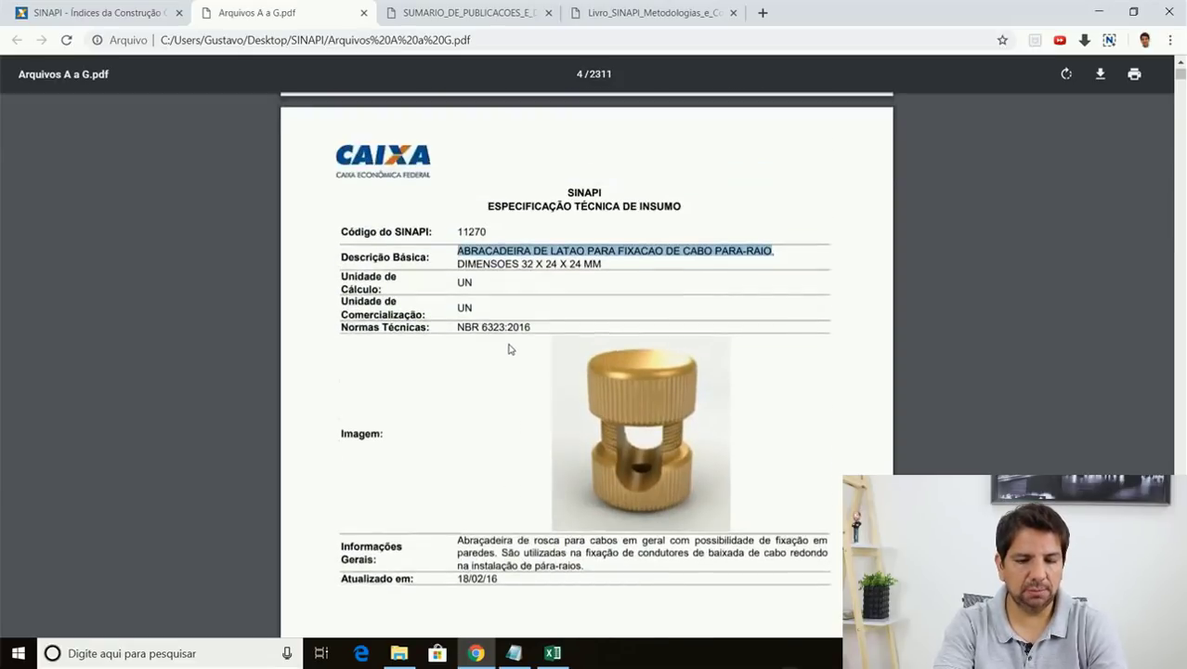
scroll(525, 498, "up", 1)
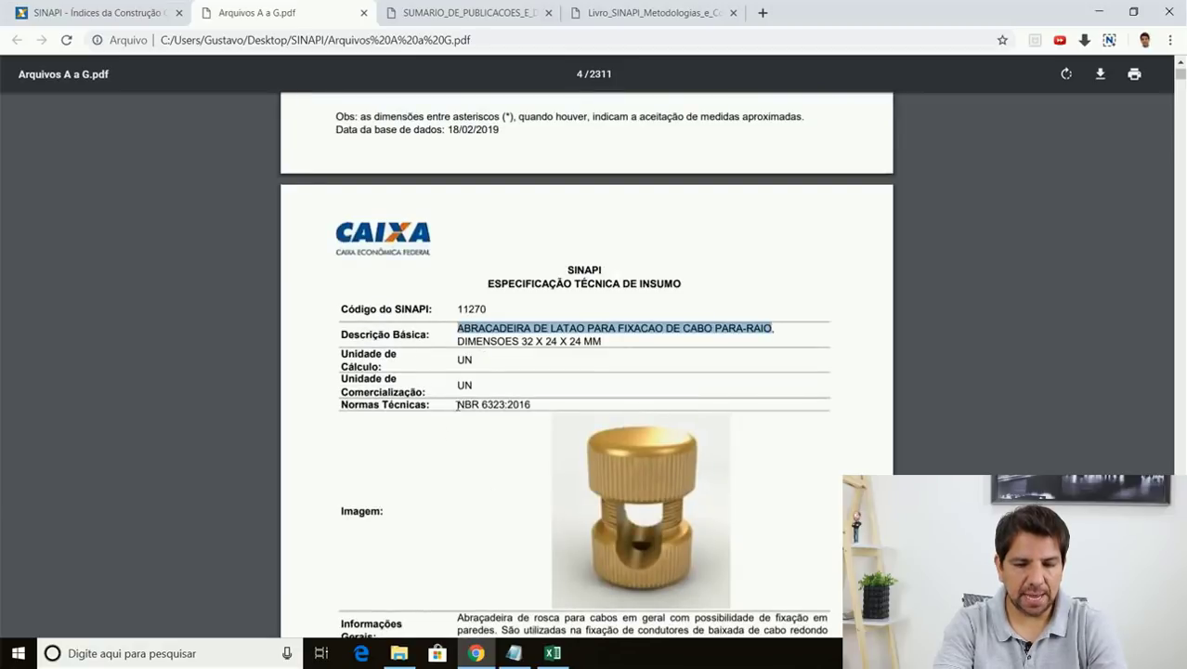
left_click_drag(457, 404, 534, 404)
left_click(479, 372)
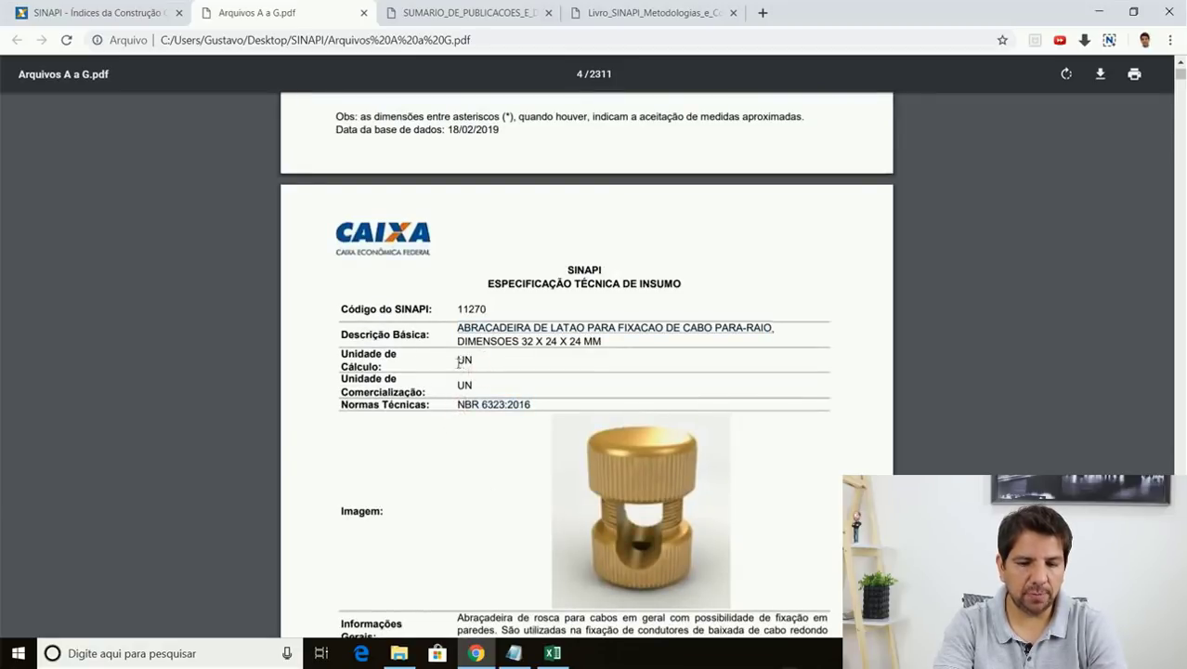
Examine the specification sheet for input 412, the nylon cable tie, including its image and general information.
scroll(462, 355, "down", 8)
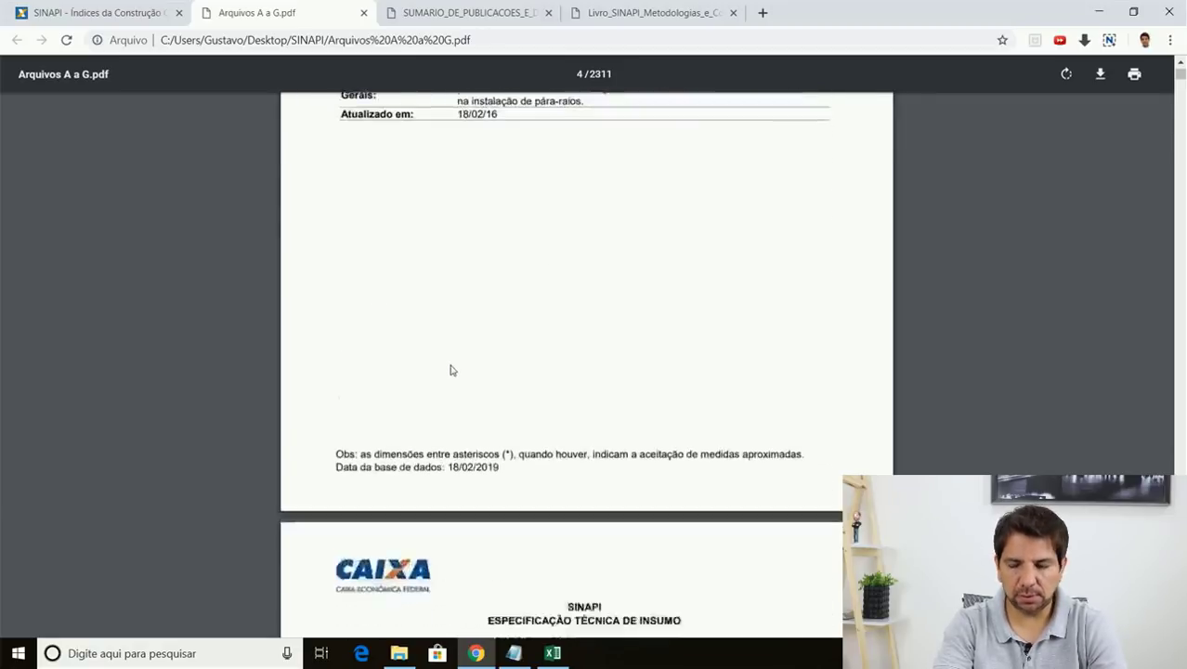
scroll(417, 342, "down", 3)
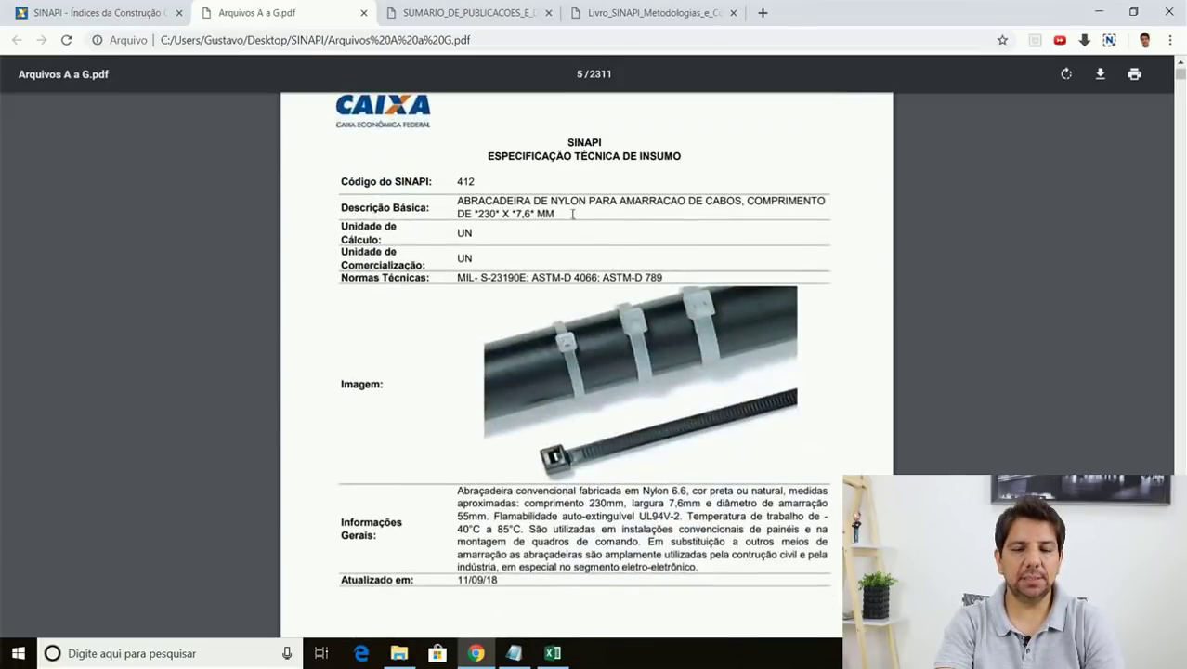
scroll(540, 213, "down", 2)
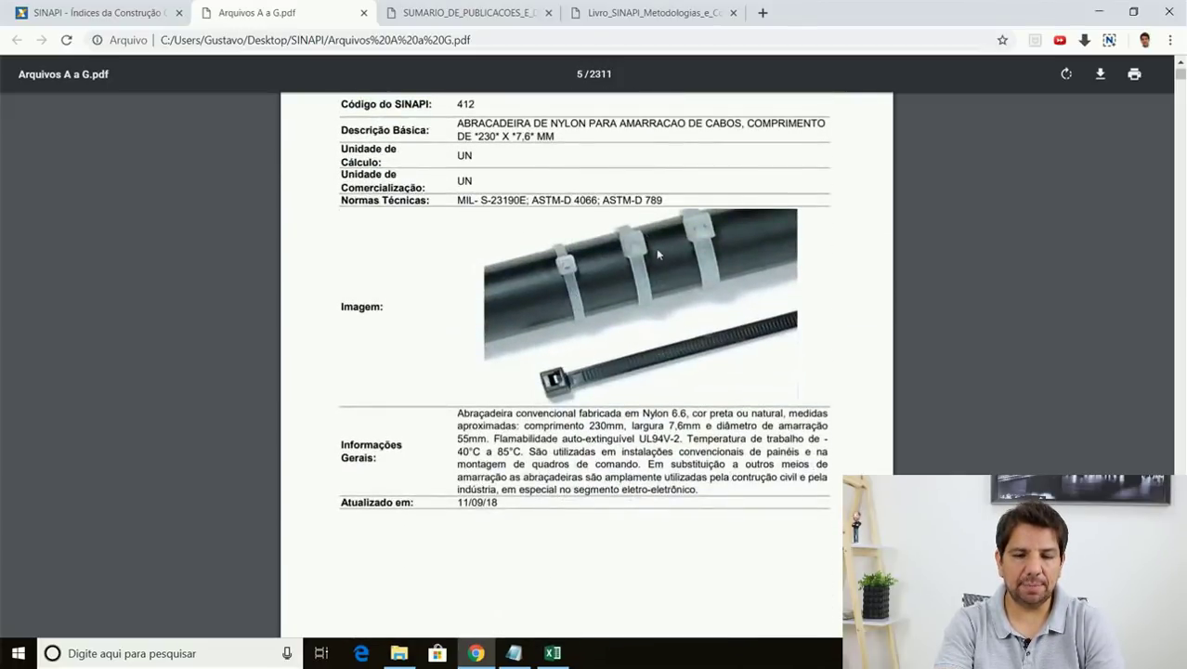
scroll(520, 239, "down", 3)
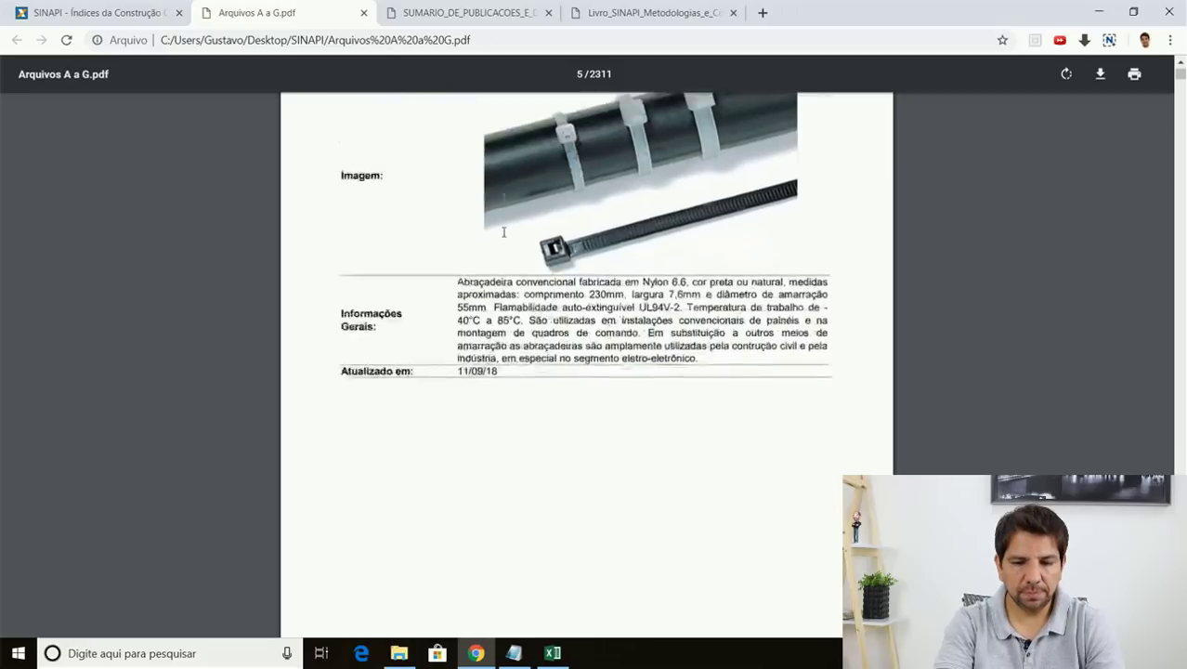
scroll(525, 269, "up", 3)
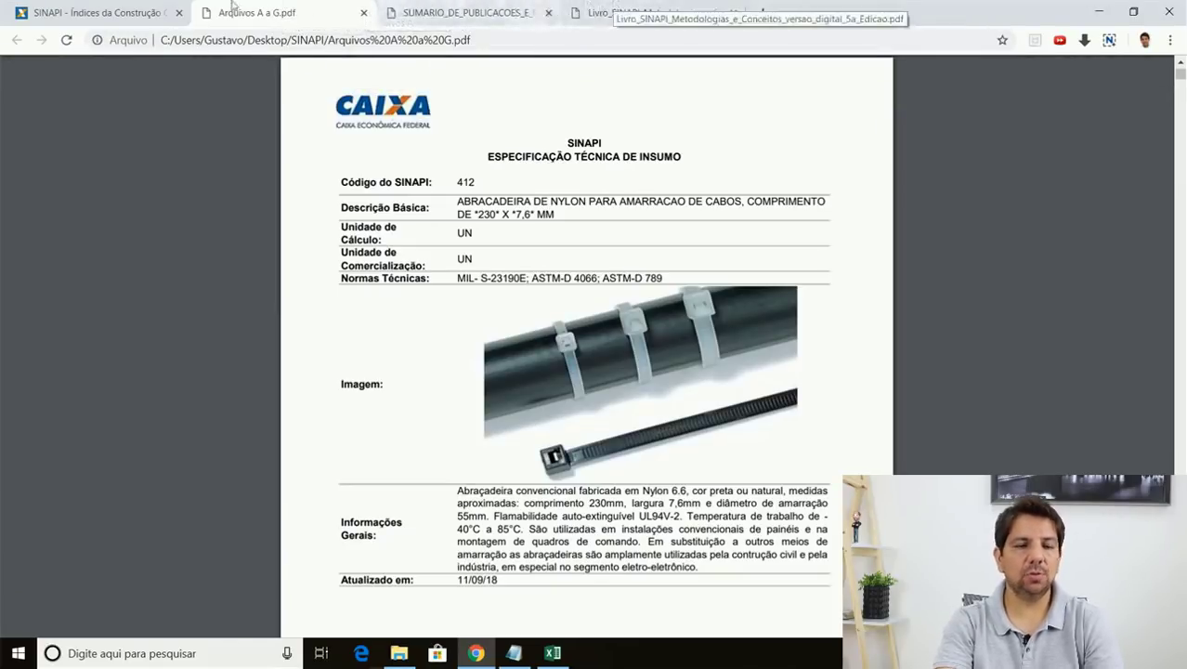
Return to the SINAPI page on the Caixa site and find the Insumos section.
left_click(139, 14)
scroll(469, 424, "down", 7)
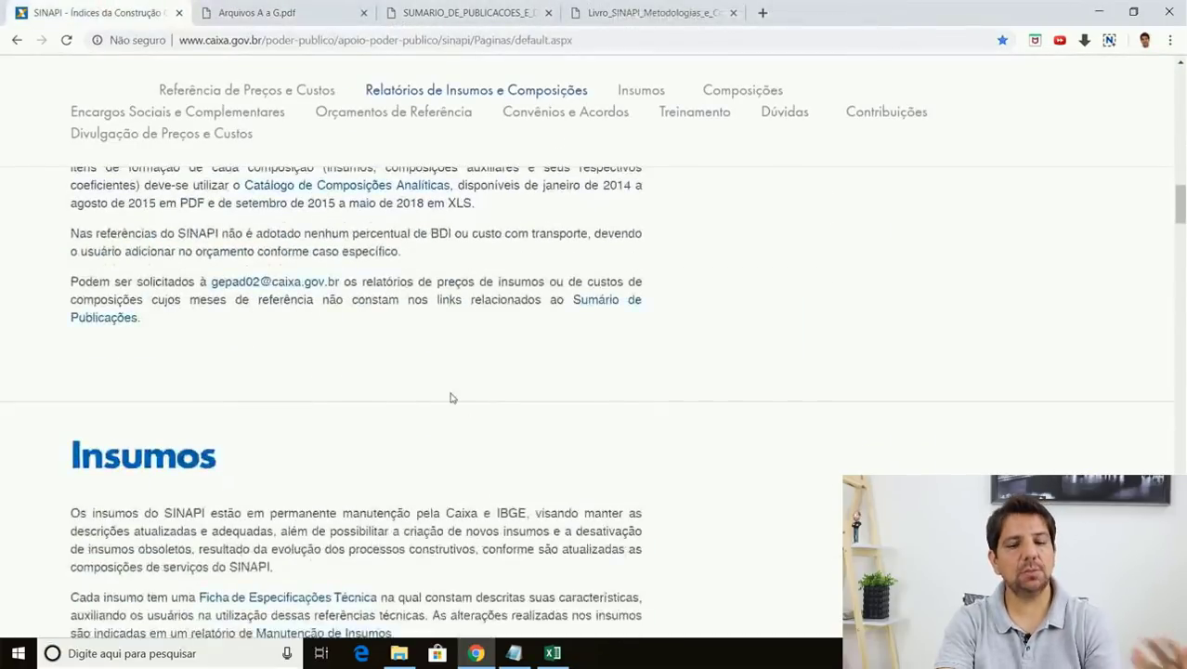